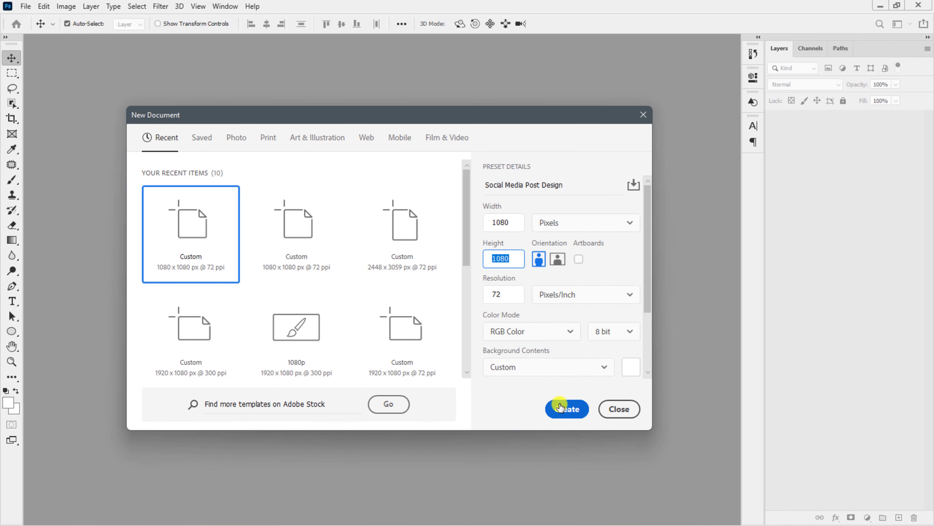
Create the 1080 x 1080 px document Social Media Post Design at 72 ppi and add a layer group named Shapes
{"action": "left_click", "coordinate": [560, 409]}
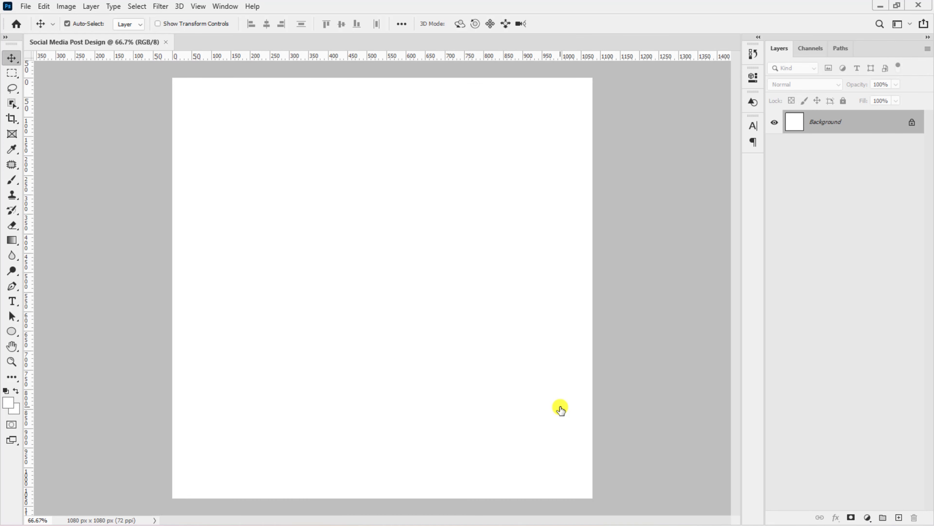
{"action": "left_click", "coordinate": [881, 517]}
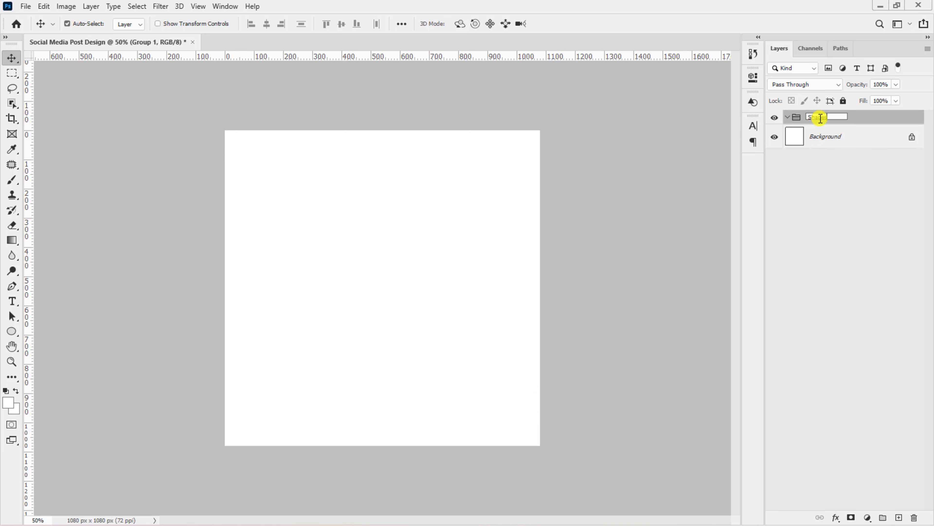
{"action": "key", "text": "Return"}
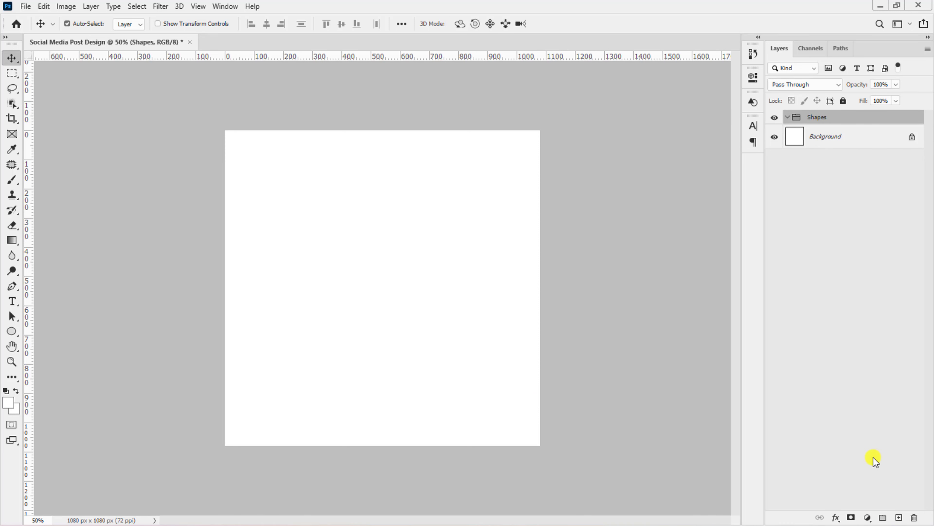
Add a Gradient Fill layer in the Shapes group using the Blue_20 preset from the Blues gradients
{"action": "left_click", "coordinate": [867, 517]}
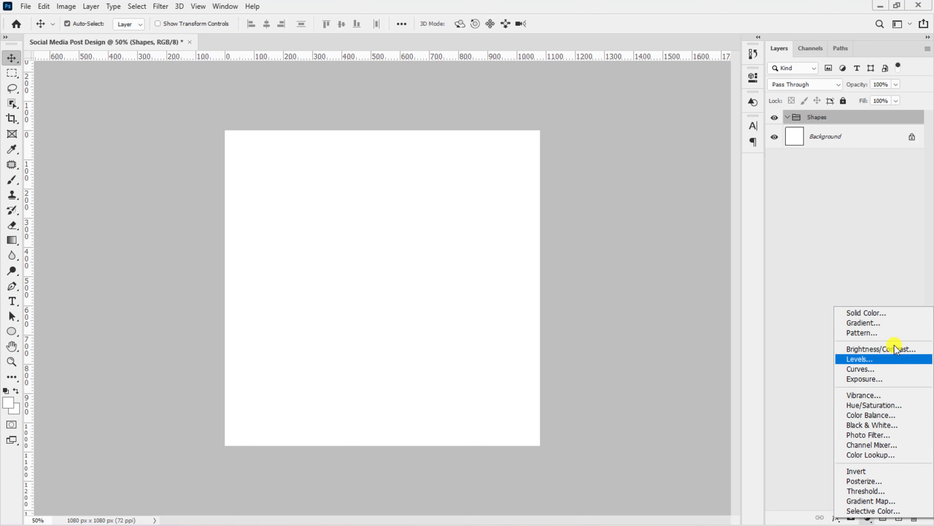
{"action": "left_click", "coordinate": [895, 323]}
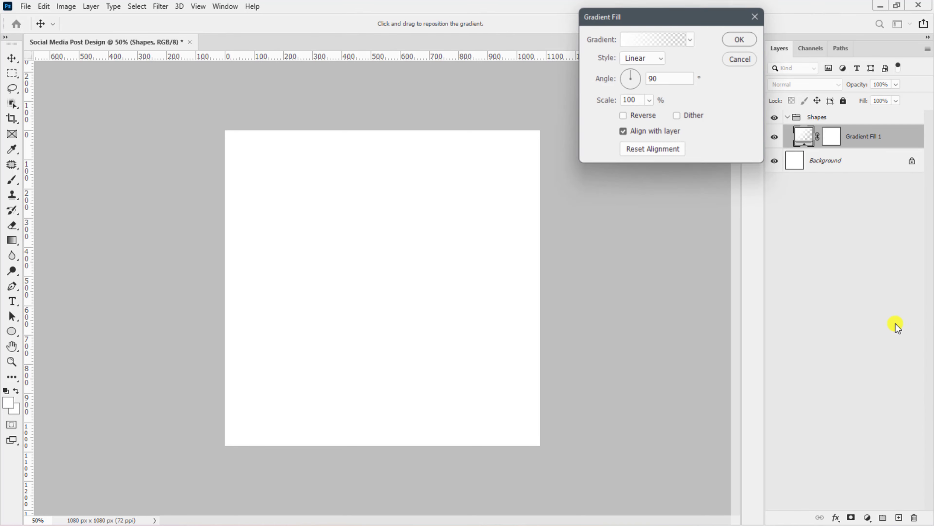
{"action": "left_click", "coordinate": [648, 41]}
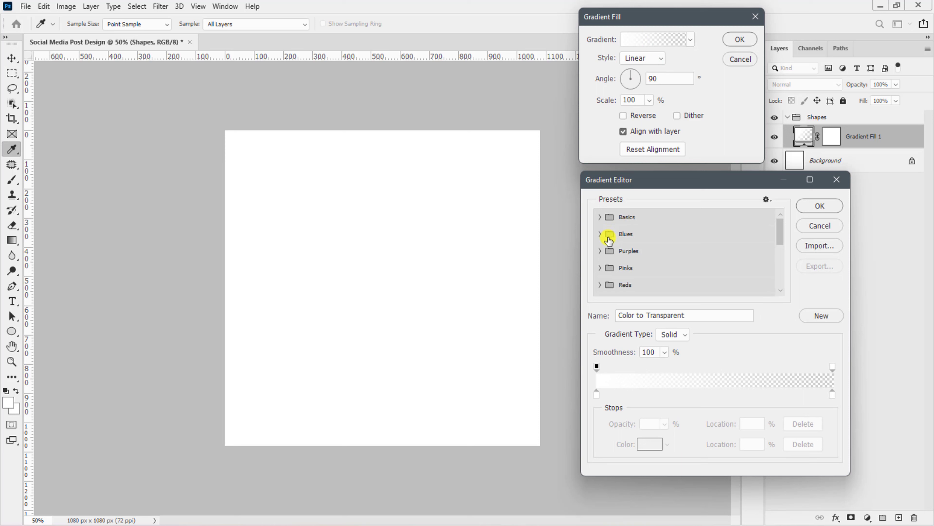
{"action": "left_click", "coordinate": [599, 234]}
{"action": "scroll", "coordinate": [625, 251], "scroll_direction": "down", "scroll_amount": 1}
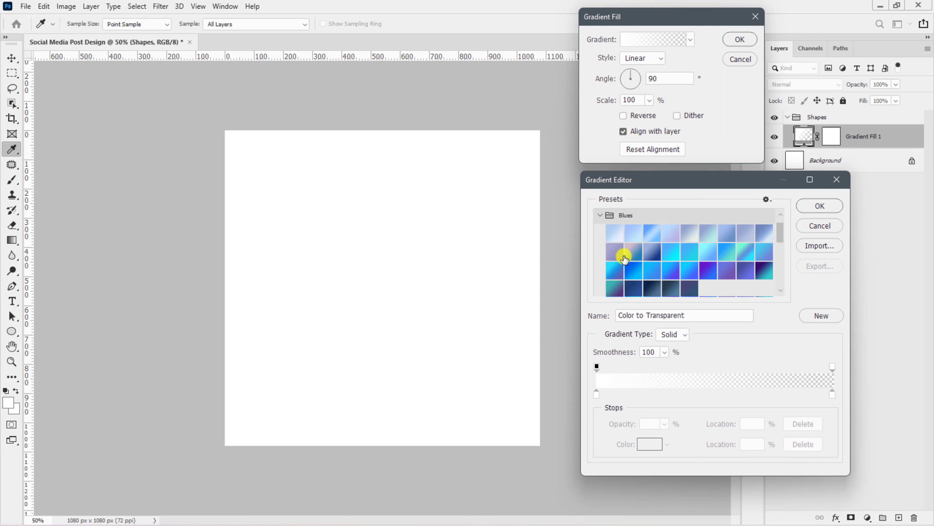
{"action": "left_click", "coordinate": [632, 271]}
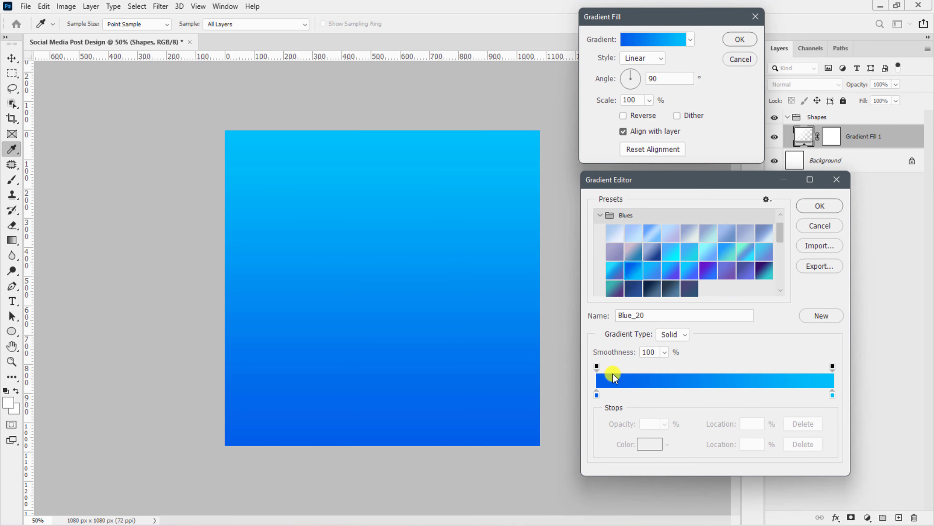
Set the gradient's starting color stop at location 0% to 045799
{"action": "left_click", "coordinate": [596, 395]}
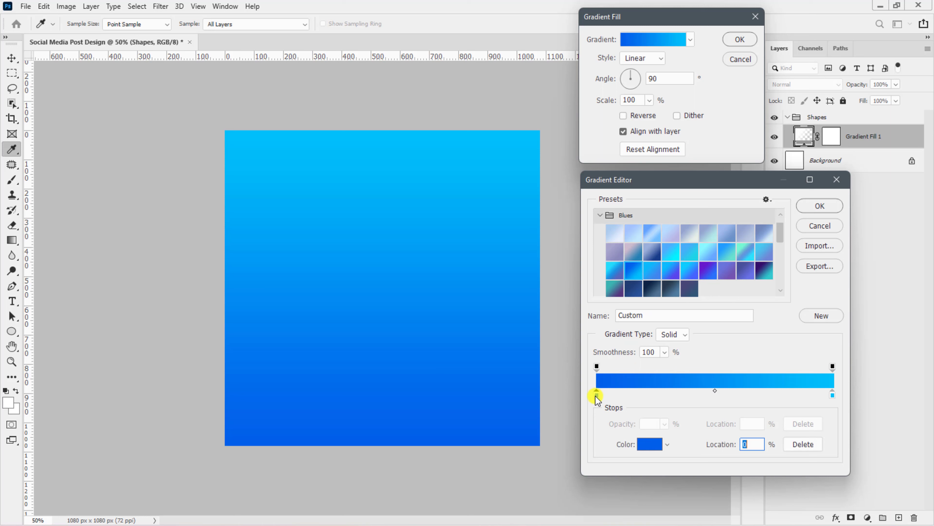
{"action": "left_click", "coordinate": [647, 445]}
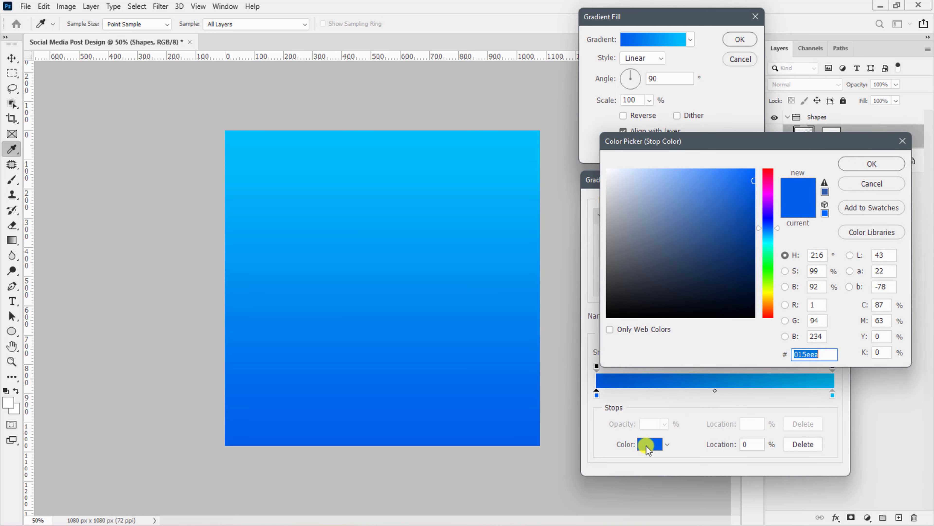
{"action": "type", "text": "045"}
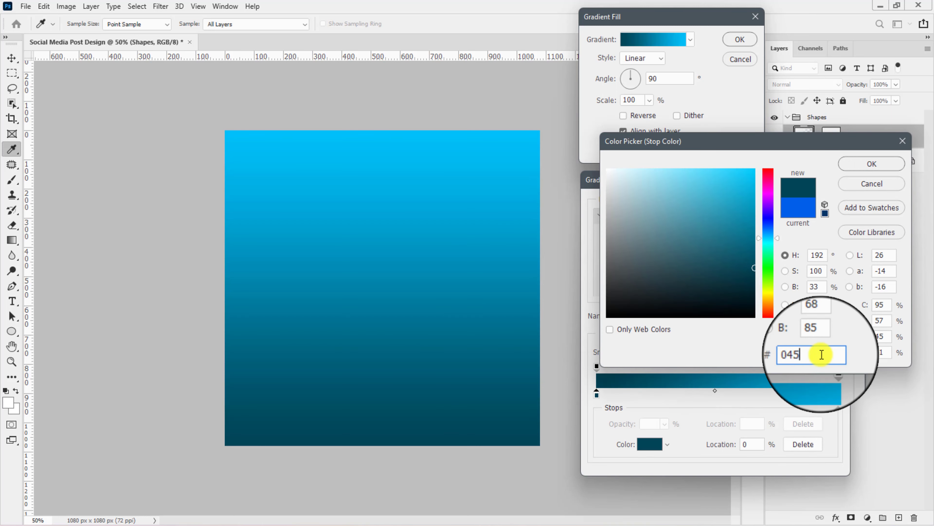
{"action": "type", "text": "799"}
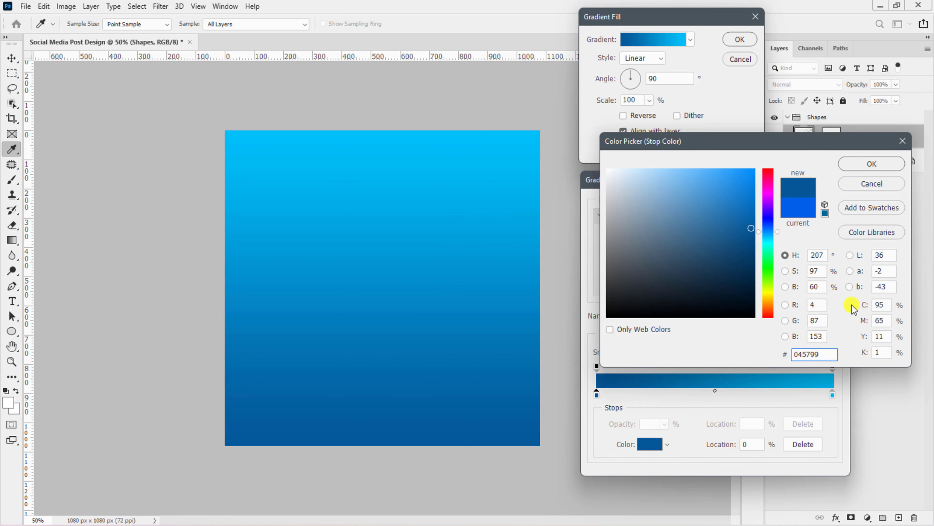
{"action": "left_click", "coordinate": [880, 161]}
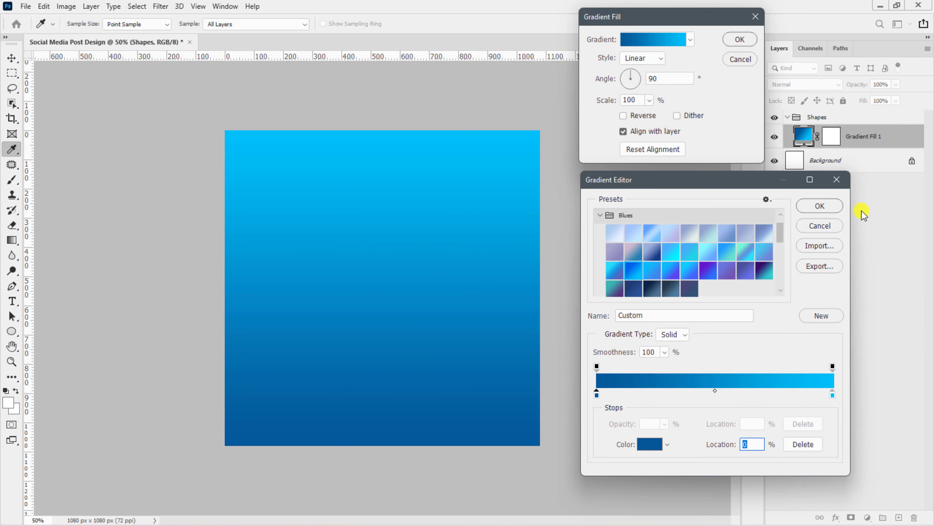
Set the gradient's end color stop at location 100% to 008eff and accept the edited gradient
{"action": "left_click", "coordinate": [833, 395]}
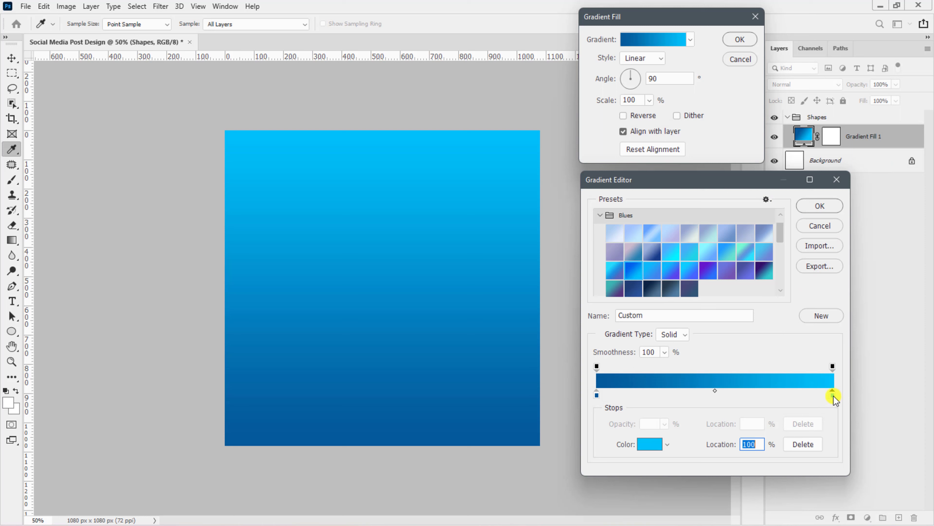
{"action": "left_click", "coordinate": [650, 443]}
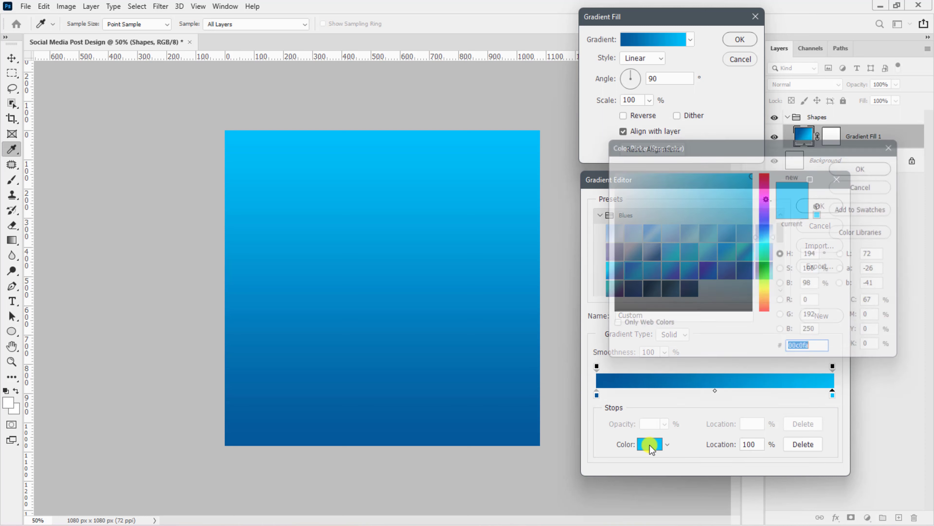
{"action": "type", "text": "008eff"}
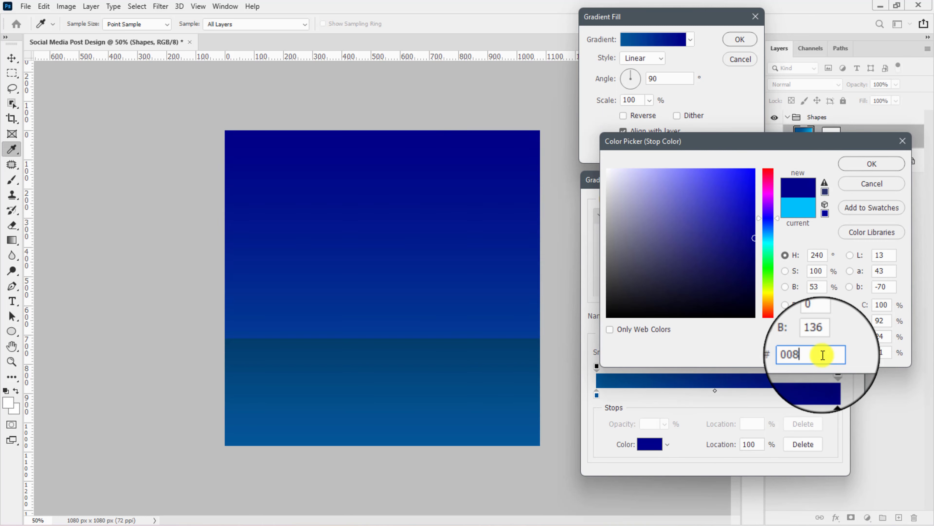
{"action": "left_click", "coordinate": [866, 166]}
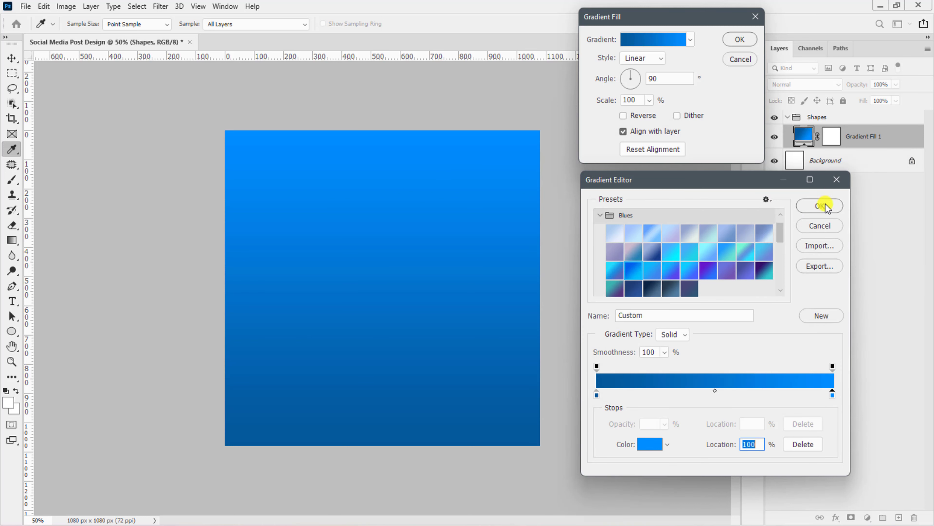
{"action": "left_click", "coordinate": [826, 205]}
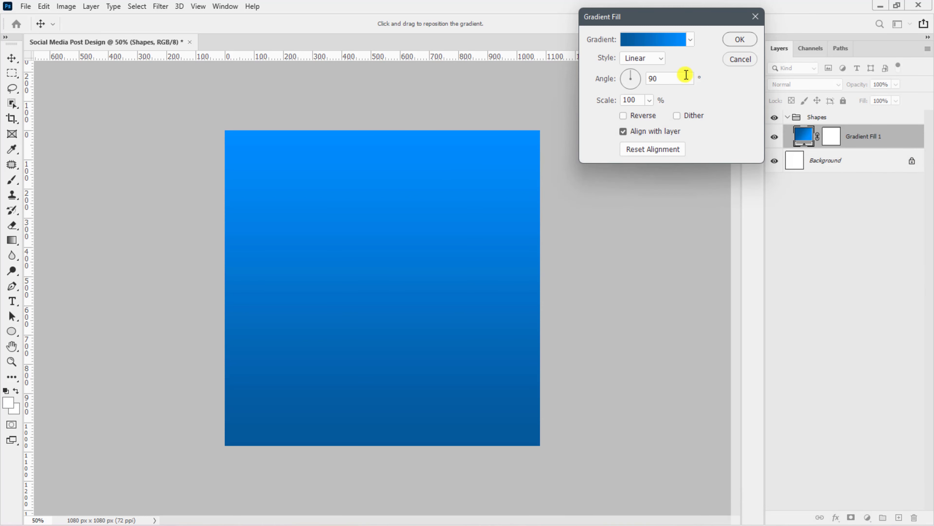
Change the gradient fill to the Reflected style, reverse it and apply the fill
{"action": "left_click", "coordinate": [650, 57]}
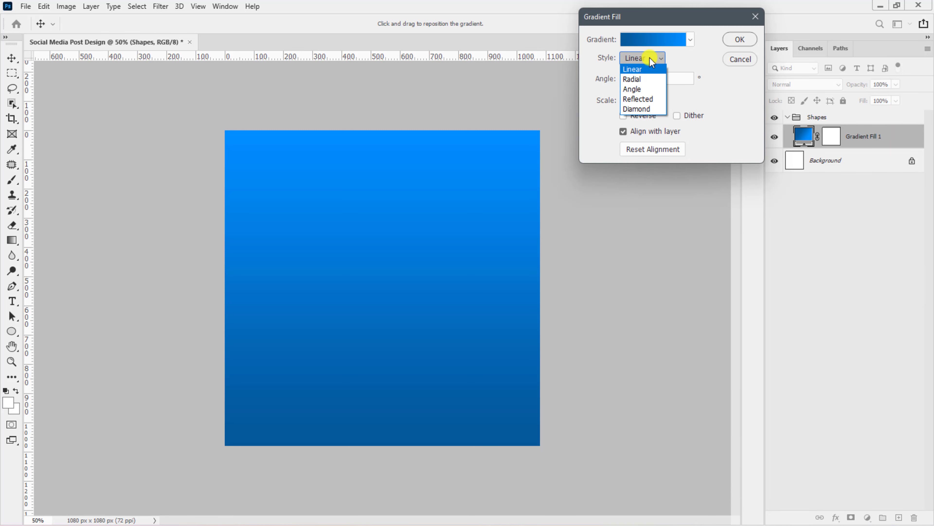
{"action": "left_click", "coordinate": [645, 99]}
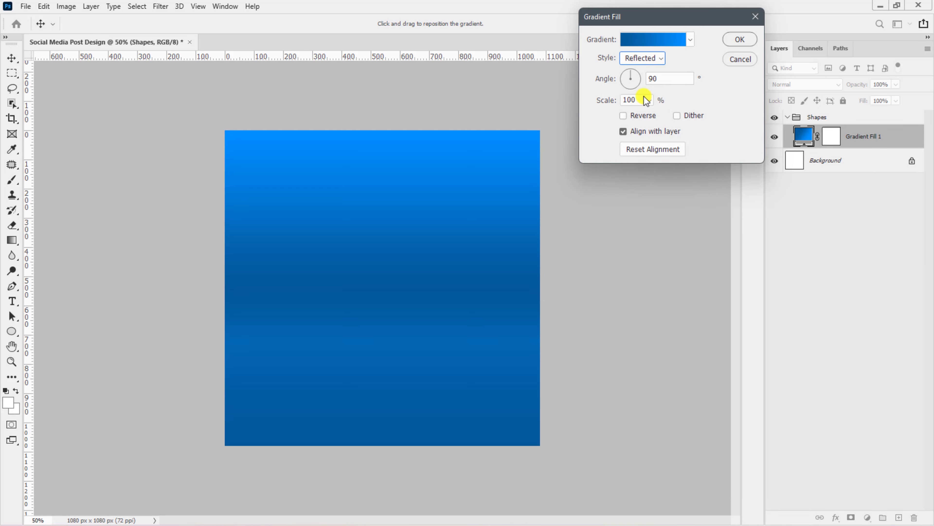
{"action": "left_click", "coordinate": [623, 115]}
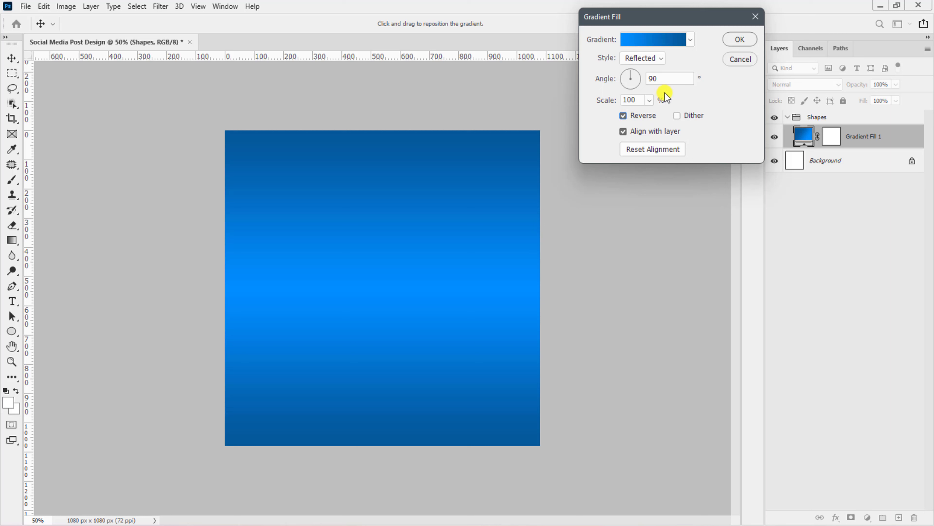
{"action": "left_click", "coordinate": [739, 41]}
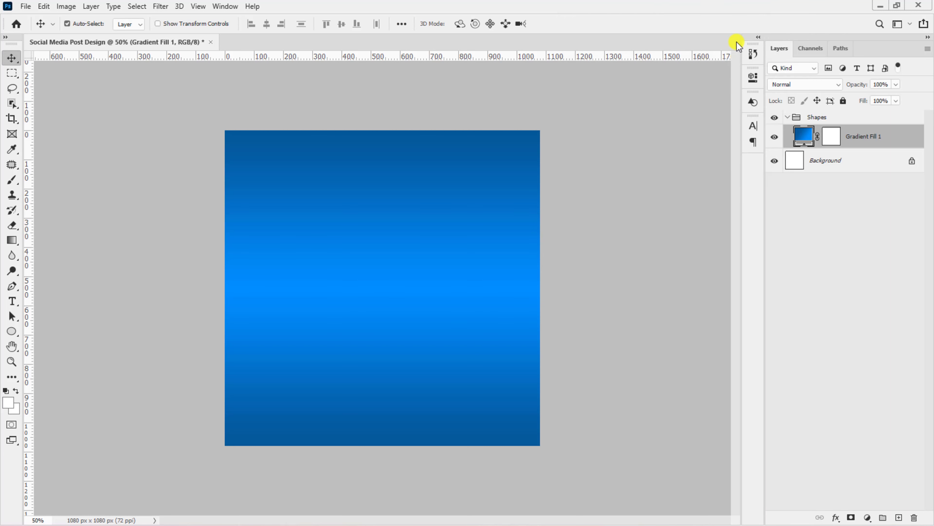
Create a guide layout with 50 px margins on all four sides of the canvas
{"action": "left_click", "coordinate": [198, 7]}
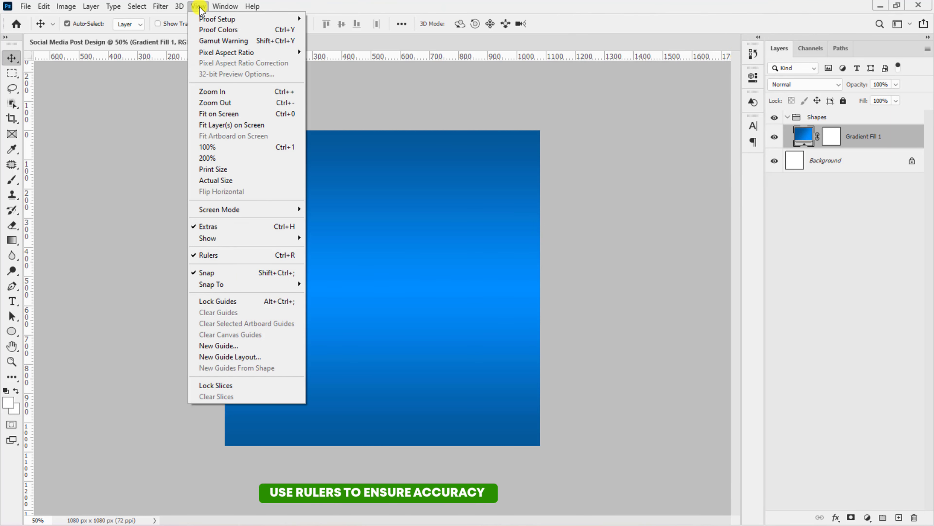
{"action": "left_click", "coordinate": [207, 357]}
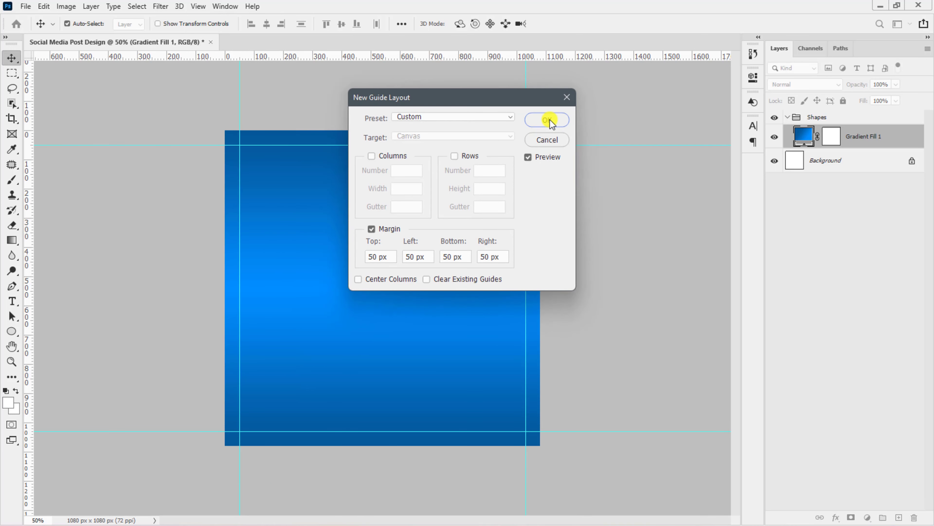
{"action": "left_click", "coordinate": [547, 120]}
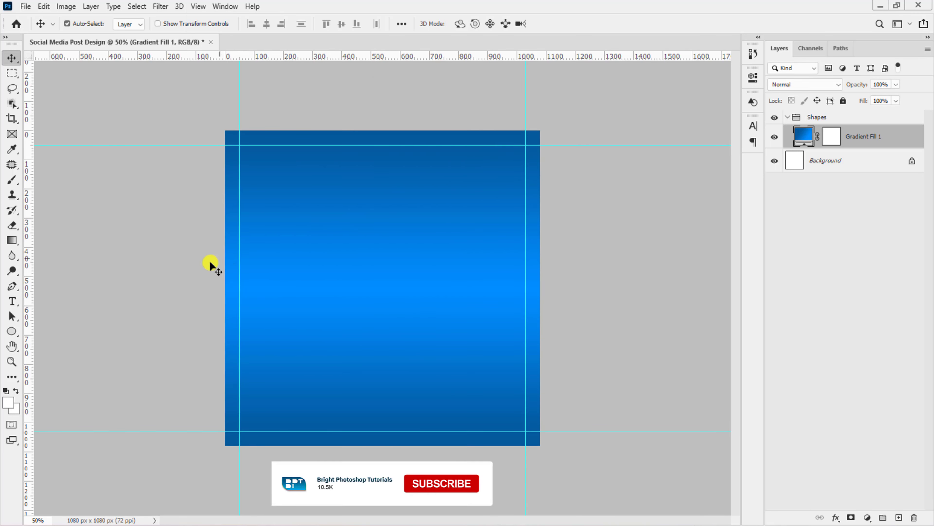
Draw a circle about 1088 px across with no fill and a white ffffff stroke of 110.77 px over the canvas
{"action": "left_click", "coordinate": [12, 331]}
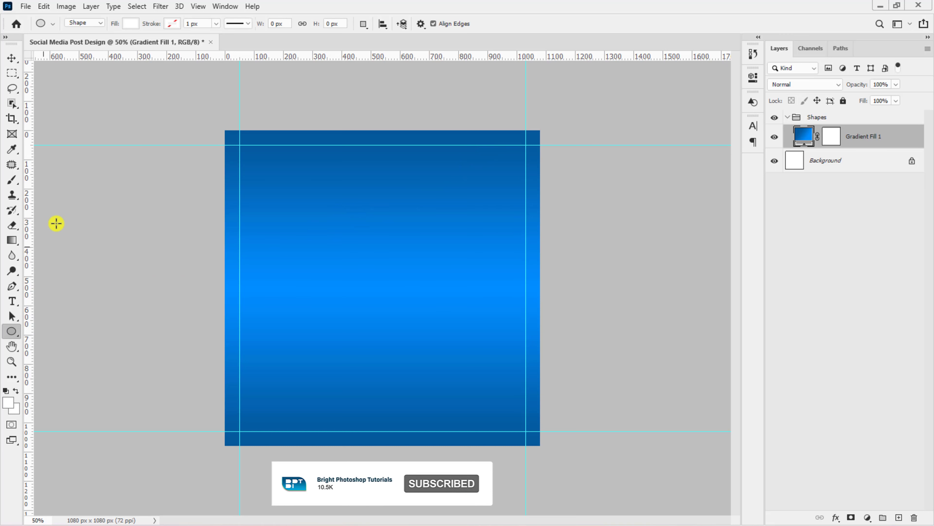
{"action": "left_click", "coordinate": [131, 24]}
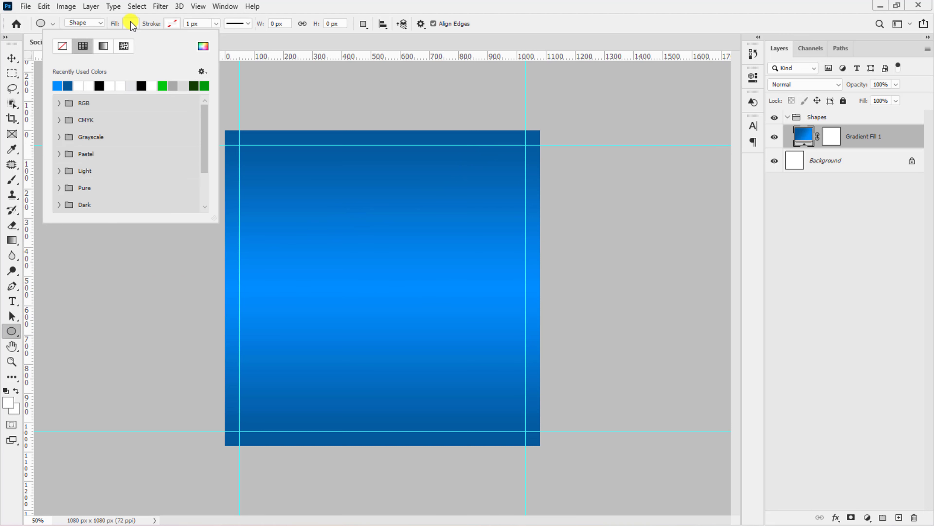
{"action": "left_click", "coordinate": [63, 46]}
{"action": "left_click", "coordinate": [173, 24]}
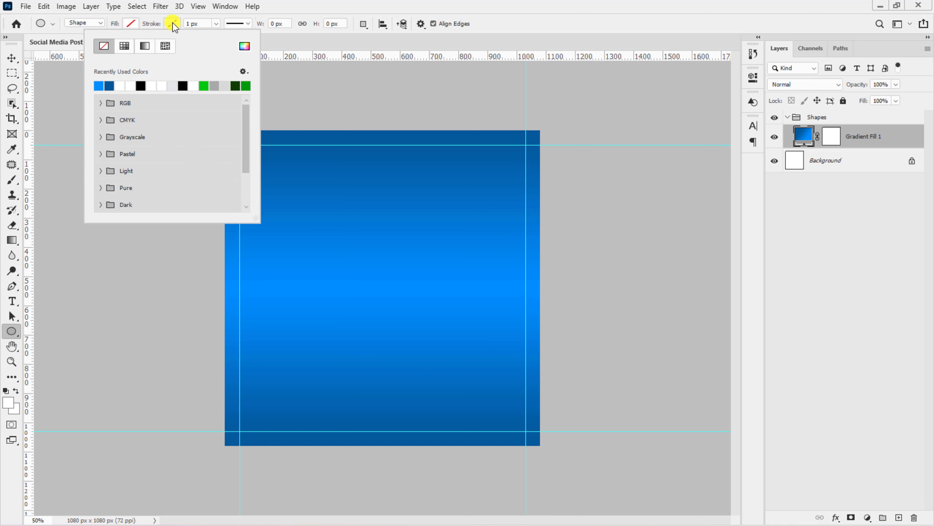
{"action": "left_click", "coordinate": [243, 47]}
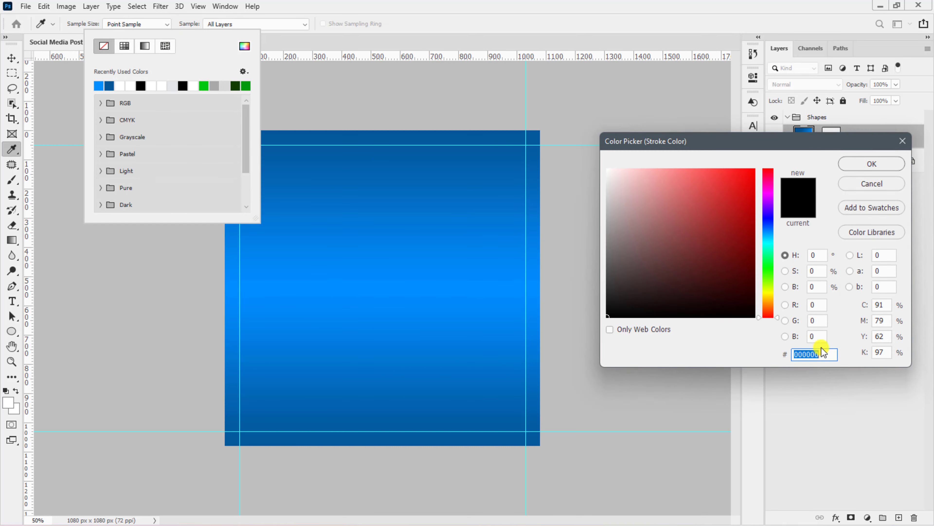
{"action": "type", "text": "ffffff"}
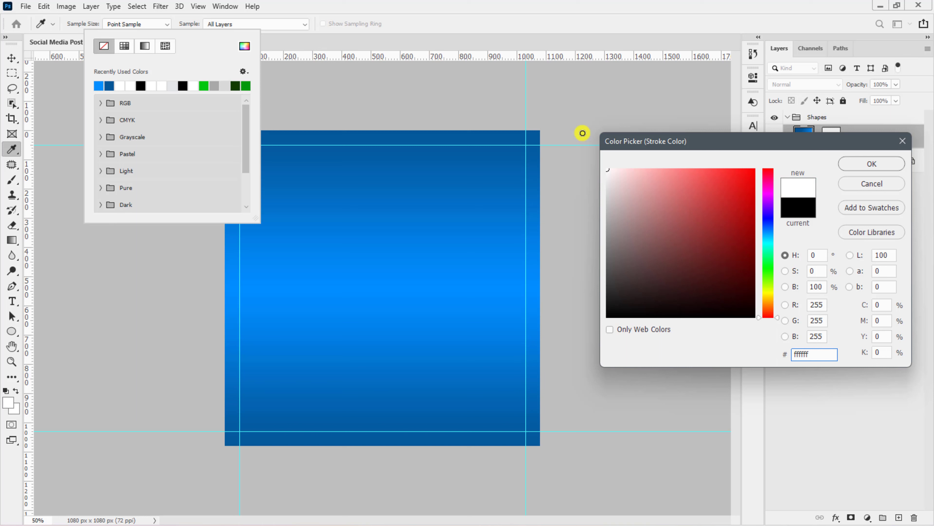
{"action": "left_click", "coordinate": [871, 164]}
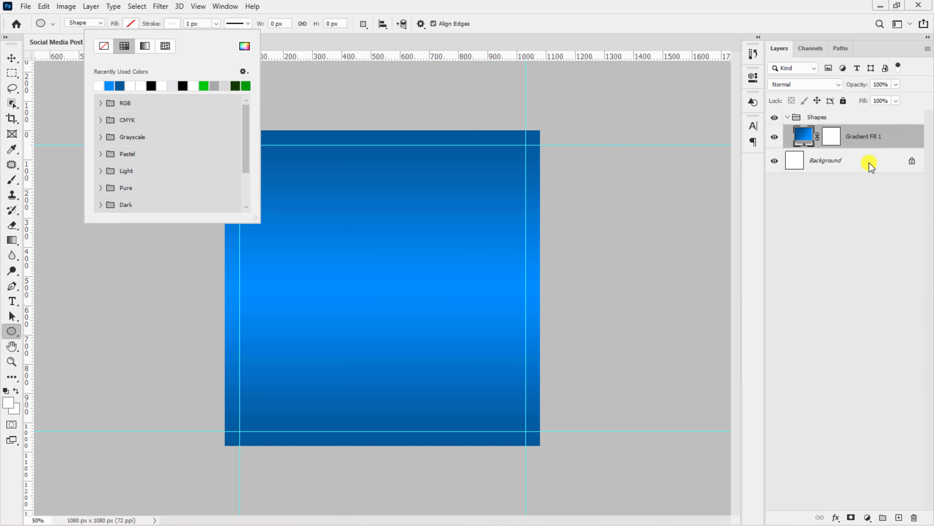
{"action": "left_click", "coordinate": [191, 24]}
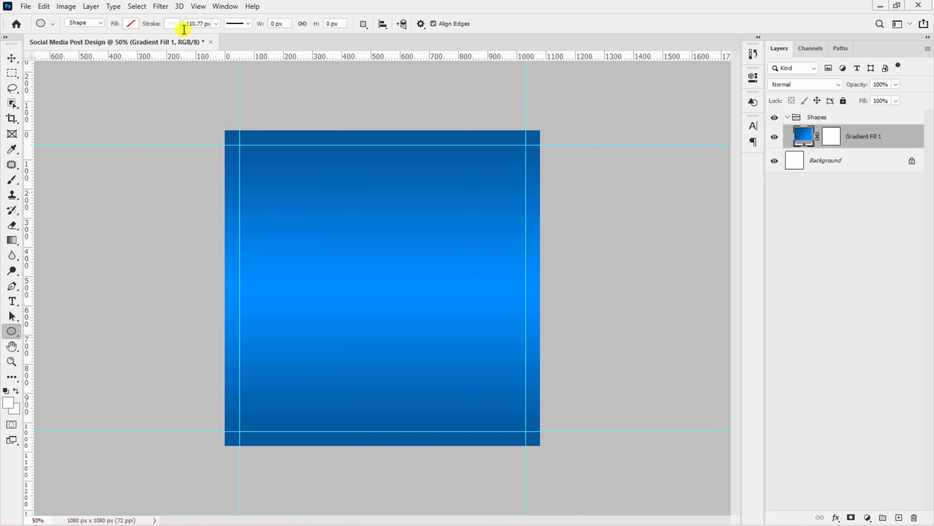
{"action": "left_click_drag", "start_coordinate": [397, 244], "coordinate": [615, 402]}
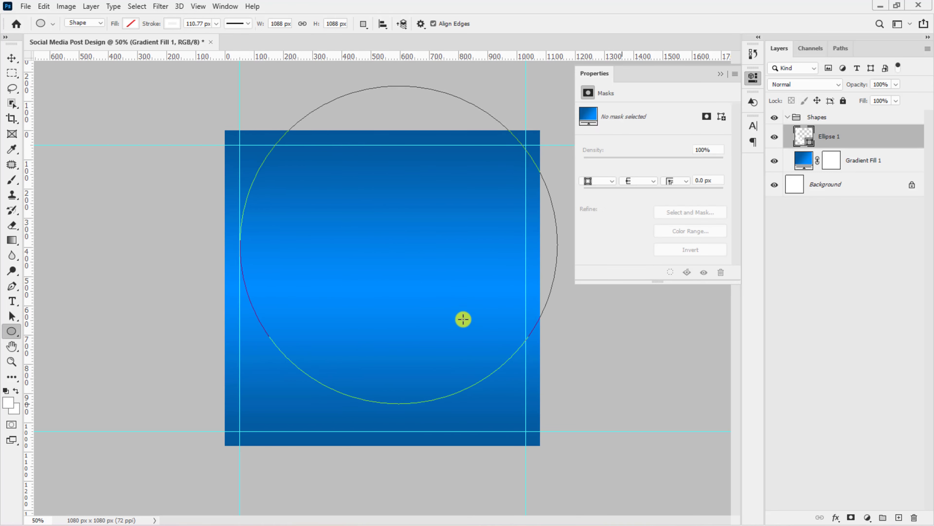
Move the white ring toward the canvas's right side and scale it proportionally to about 108%
{"action": "left_click", "coordinate": [12, 57]}
{"action": "left_click_drag", "start_coordinate": [274, 208], "coordinate": [306, 232]}
{"action": "key", "text": "ctrl+t"}
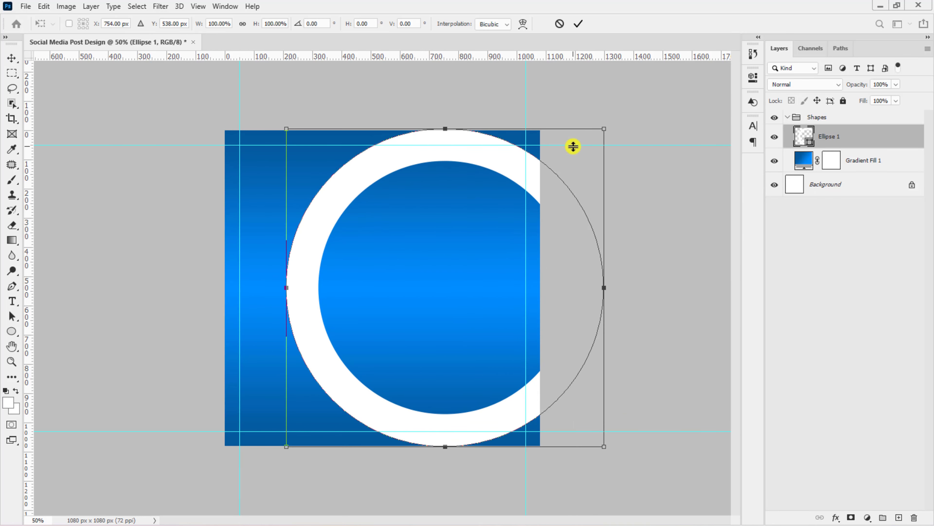
{"action": "left_click_drag", "start_coordinate": [605, 129], "coordinate": [625, 120]}
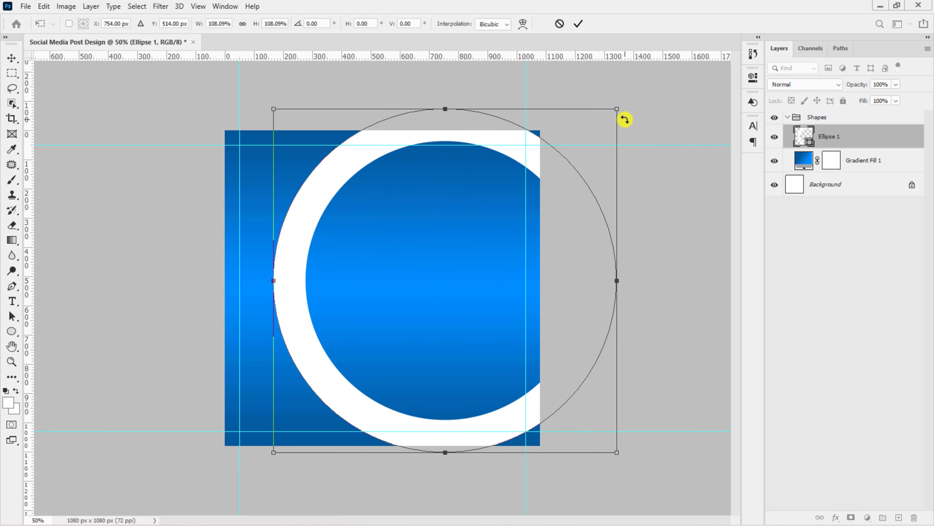
Shift the enlarged ring about 100 px further right and apply the transform
{"action": "key", "text": "shift+Right"}
{"action": "key", "text": "shift+Right"}
{"action": "key", "text": "shift+Right"}
{"action": "key", "text": "shift+Right"}
{"action": "key", "text": "shift+Right"}
{"action": "key", "text": "shift+Right"}
{"action": "key", "text": "shift+Right"}
{"action": "key", "text": "shift+Right"}
{"action": "key", "text": "shift+Right"}
{"action": "key", "text": "shift+Right"}
{"action": "key", "text": "Return"}
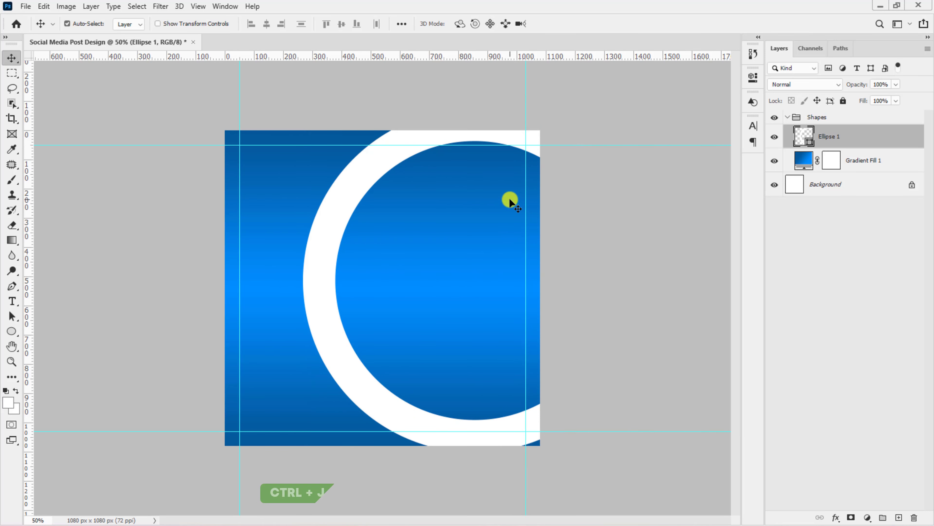
Duplicate the ring and scale the copy down about its center to about 818 px across
{"action": "key", "text": "ctrl+j"}
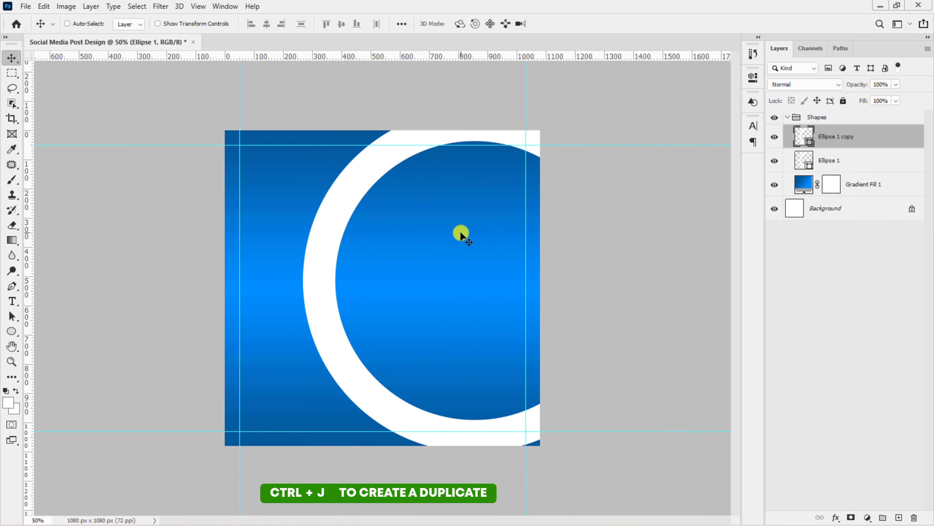
{"action": "key", "text": "ctrl+t"}
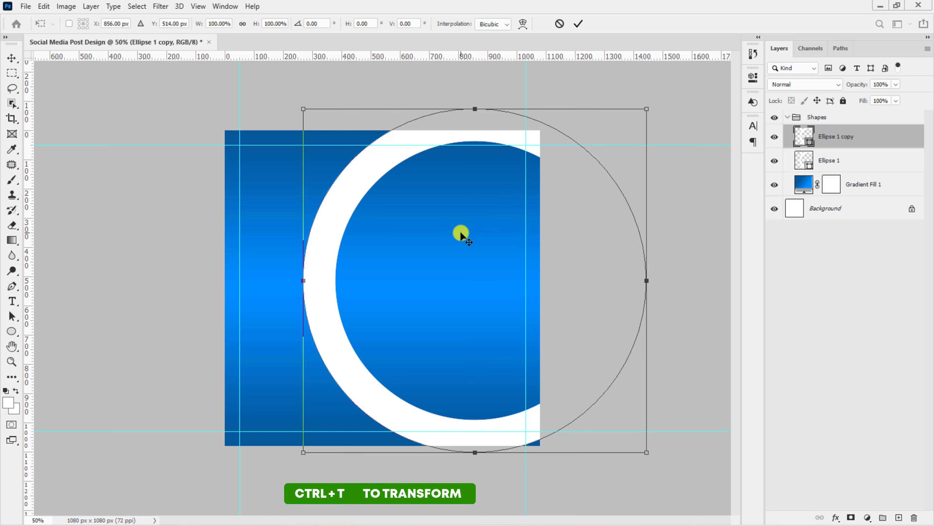
{"action": "left_click_drag", "start_coordinate": [648, 110], "coordinate": [609, 177]}
{"action": "left_click", "coordinate": [578, 24]}
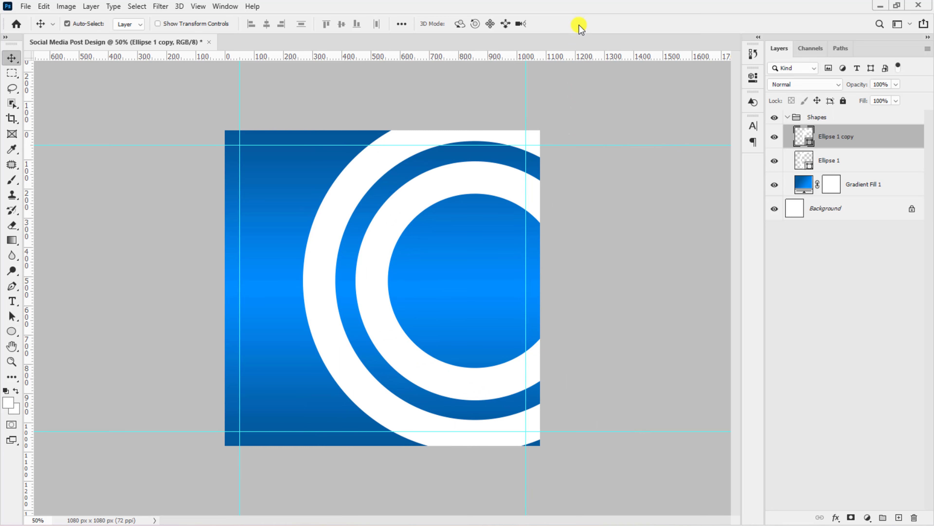
Set the inner ring's stroke width to 35.2 px
{"action": "left_click", "coordinate": [11, 331]}
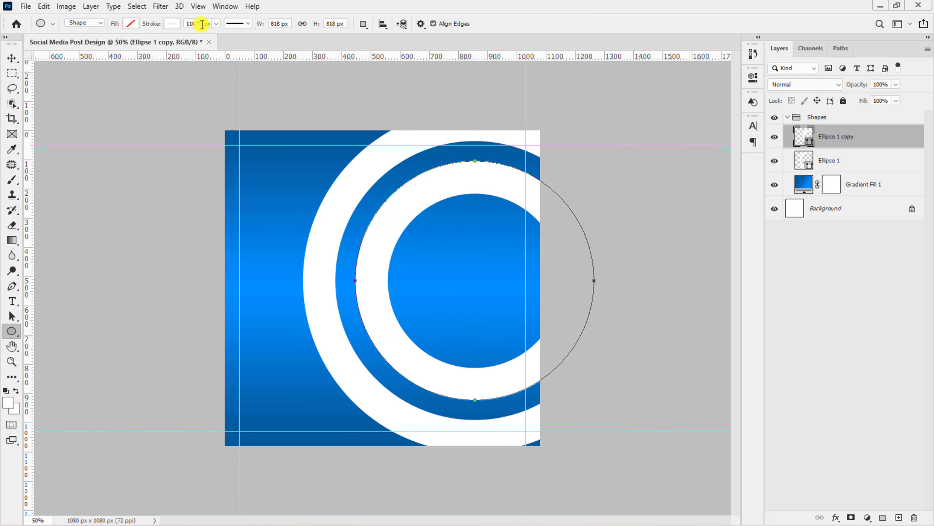
{"action": "left_click_drag", "start_coordinate": [202, 24], "coordinate": [188, 24]}
{"action": "key", "text": "Return"}
Duplicate the thin ring and scale the copy down about its center to about 726 px across
{"action": "key", "text": "v"}
{"action": "key", "text": "ctrl+j"}
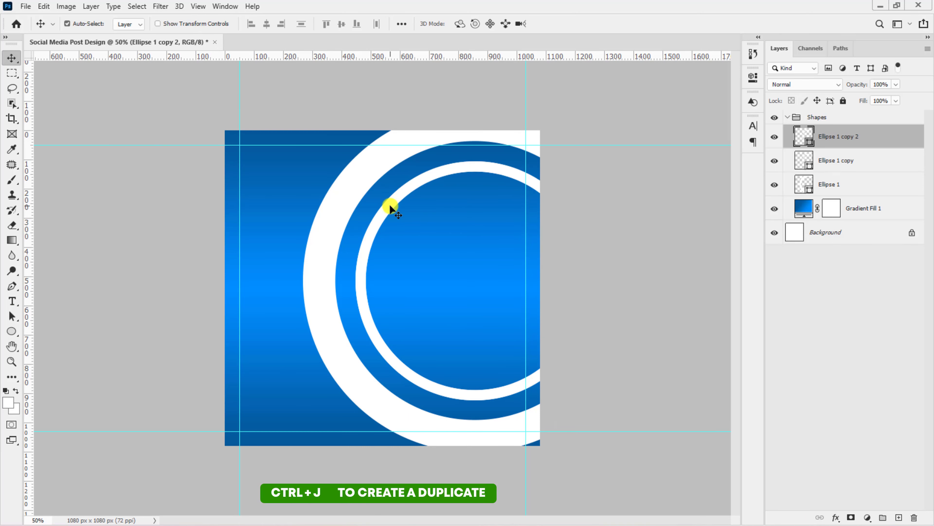
{"action": "key", "text": "ctrl+t"}
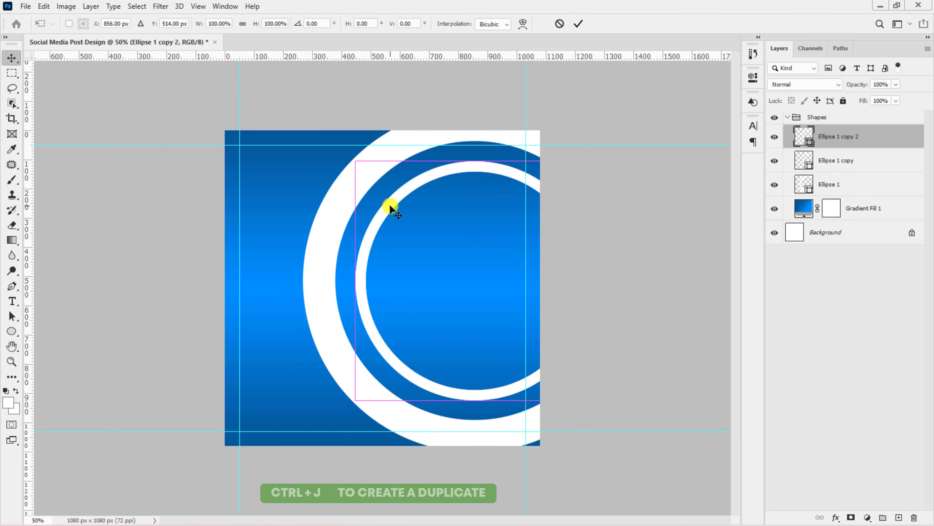
{"action": "left_click_drag", "start_coordinate": [592, 162], "coordinate": [583, 181]}
{"action": "key", "text": "Return"}
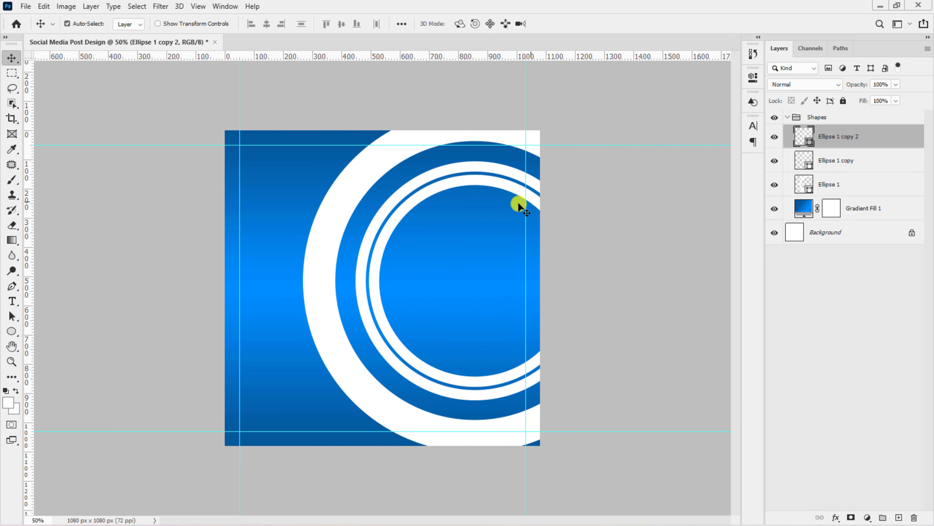
Remove the stroke from the innermost circle and fill it with white
{"action": "left_click", "coordinate": [10, 331]}
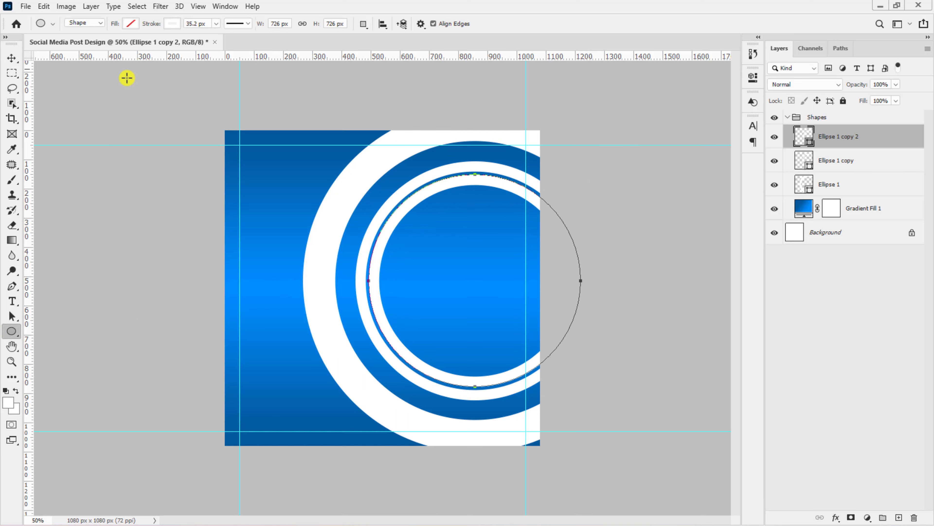
{"action": "left_click", "coordinate": [172, 23]}
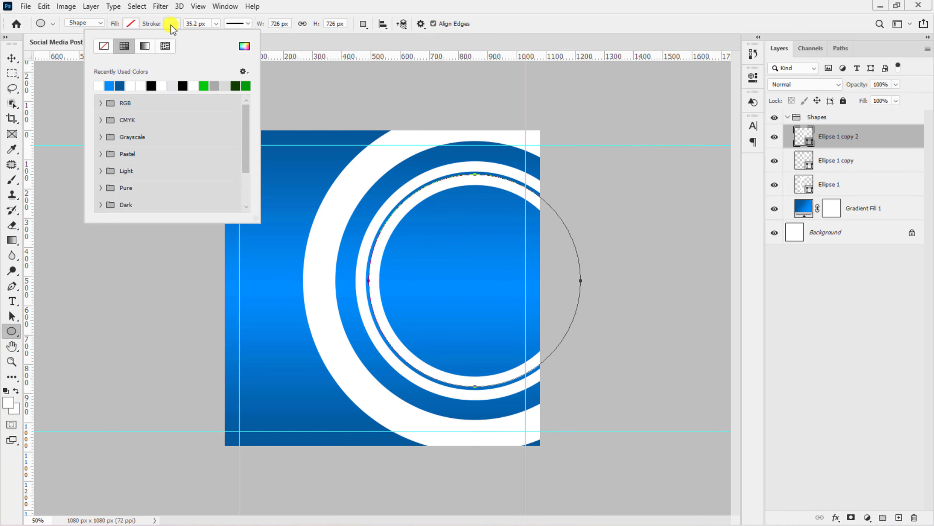
{"action": "left_click", "coordinate": [101, 46]}
{"action": "left_click", "coordinate": [130, 24]}
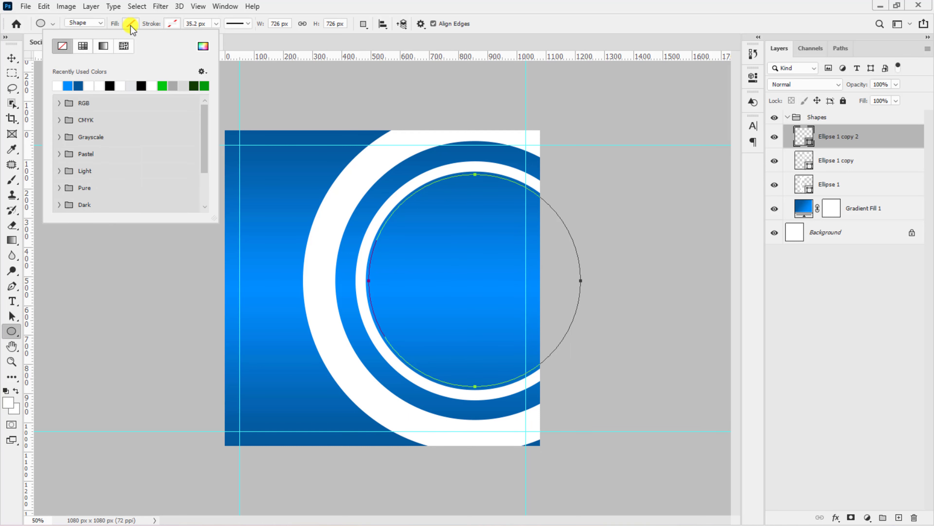
{"action": "left_click", "coordinate": [57, 83]}
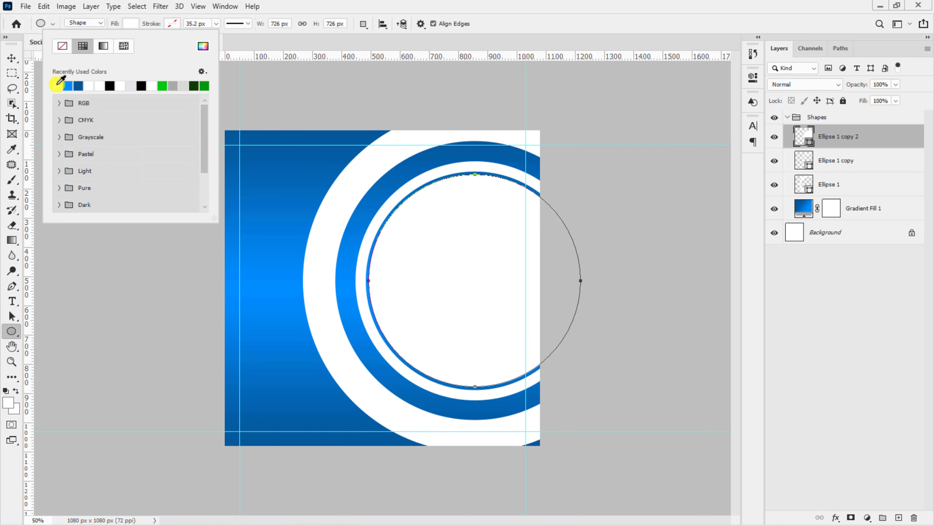
{"action": "left_click", "coordinate": [11, 57]}
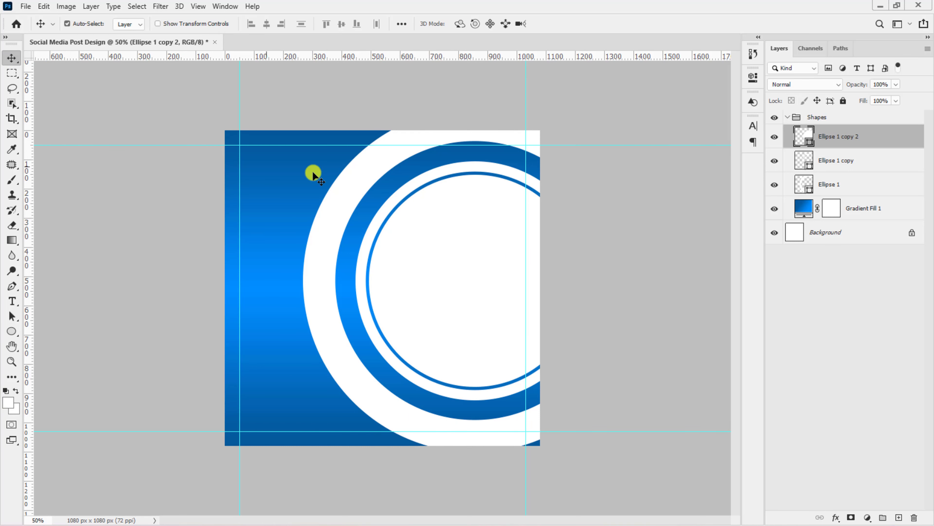
Apply a Gradient Overlay with the Blue_20 preset to the largest ring, Ellipse 1
{"action": "left_click", "coordinate": [856, 186]}
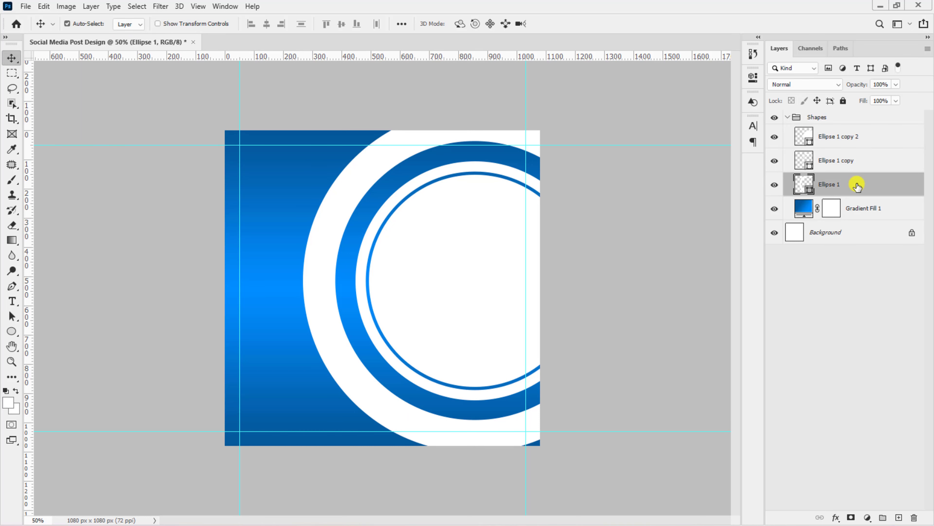
{"action": "double_click", "coordinate": [888, 186]}
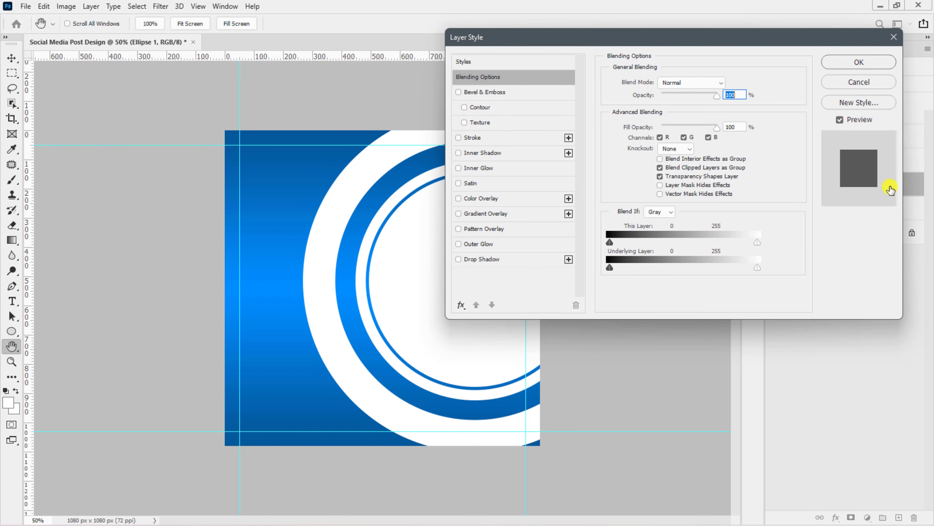
{"action": "left_click", "coordinate": [484, 214]}
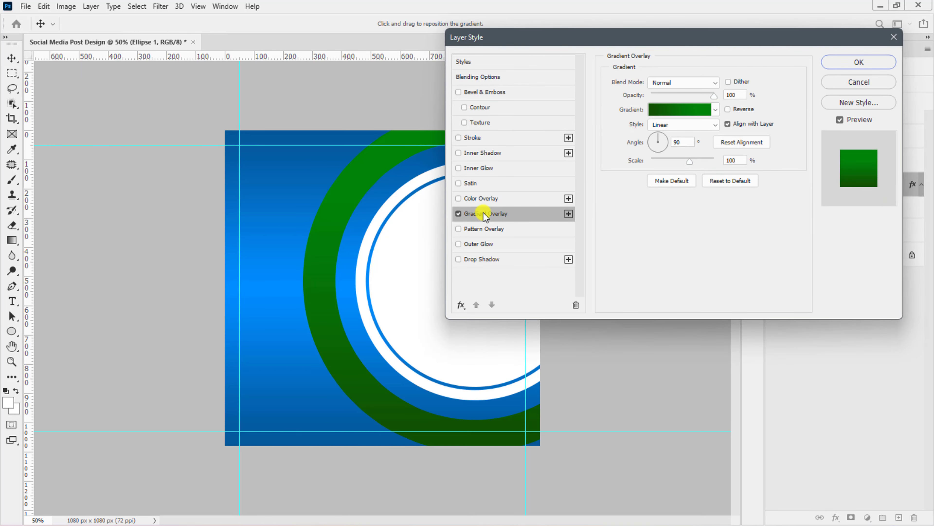
{"action": "left_click", "coordinate": [669, 110]}
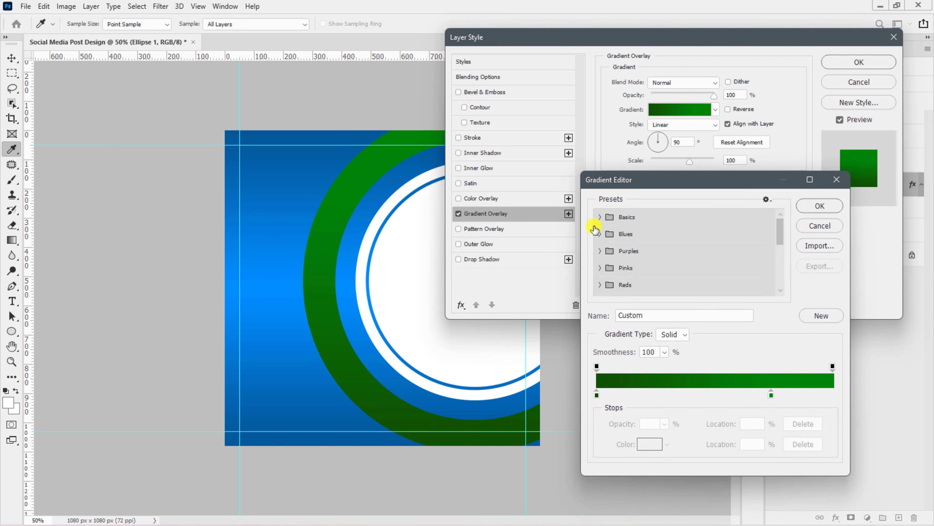
{"action": "left_click", "coordinate": [600, 235]}
{"action": "scroll", "coordinate": [621, 257], "scroll_direction": "down", "scroll_amount": 1}
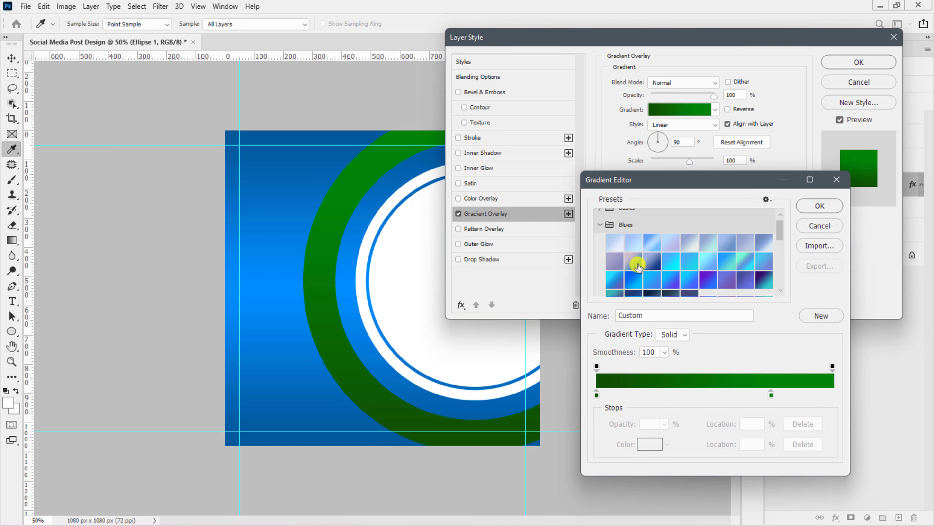
{"action": "left_click", "coordinate": [630, 279]}
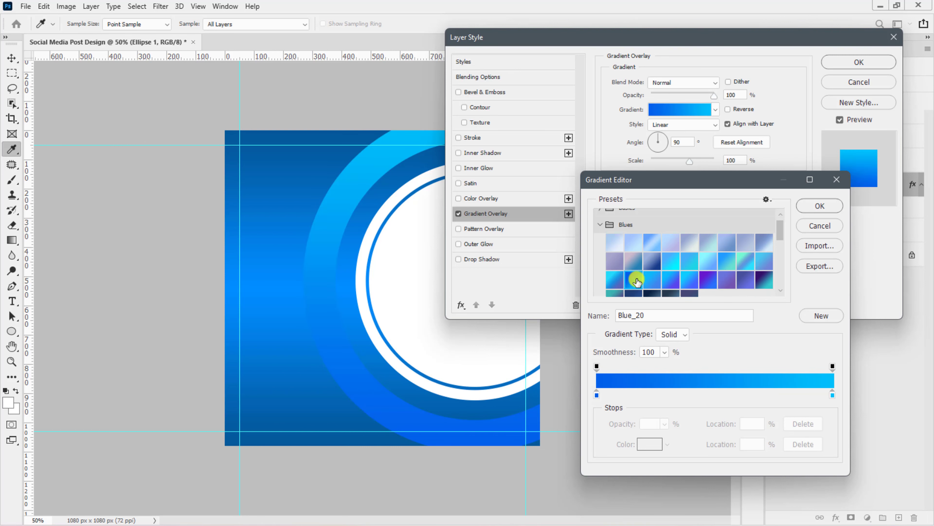
{"action": "left_click", "coordinate": [818, 209]}
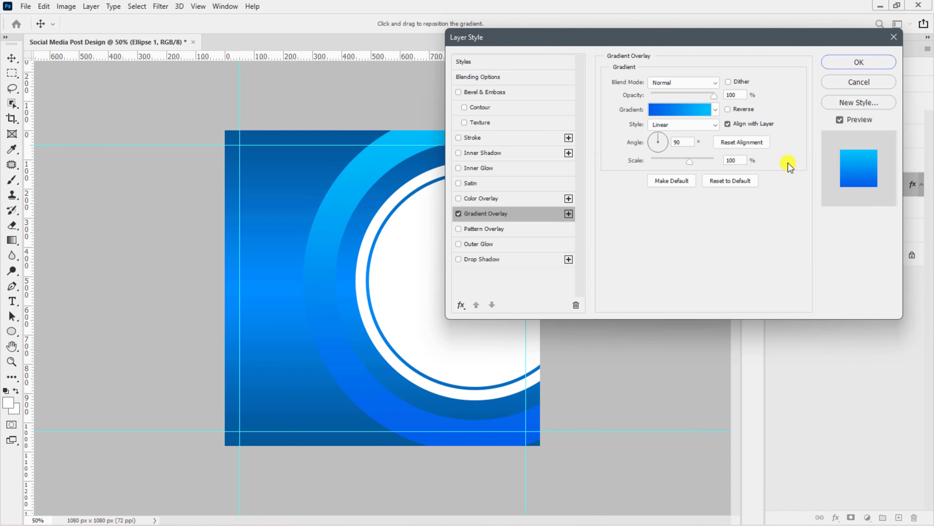
{"action": "left_click", "coordinate": [838, 68]}
Change the stroke color of the thin ring, Ellipse 1 copy, to 008eff
{"action": "left_click", "coordinate": [806, 162]}
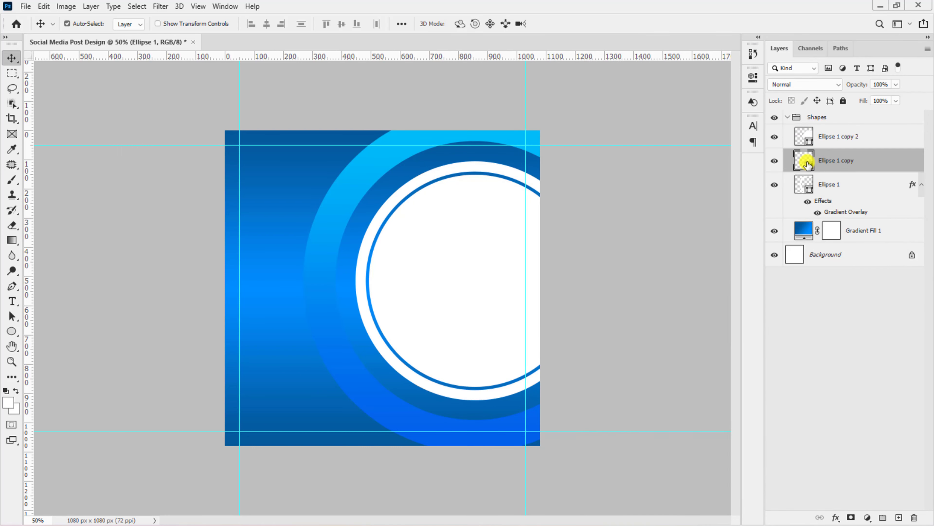
{"action": "left_click", "coordinate": [752, 79]}
{"action": "left_click", "coordinate": [608, 166]}
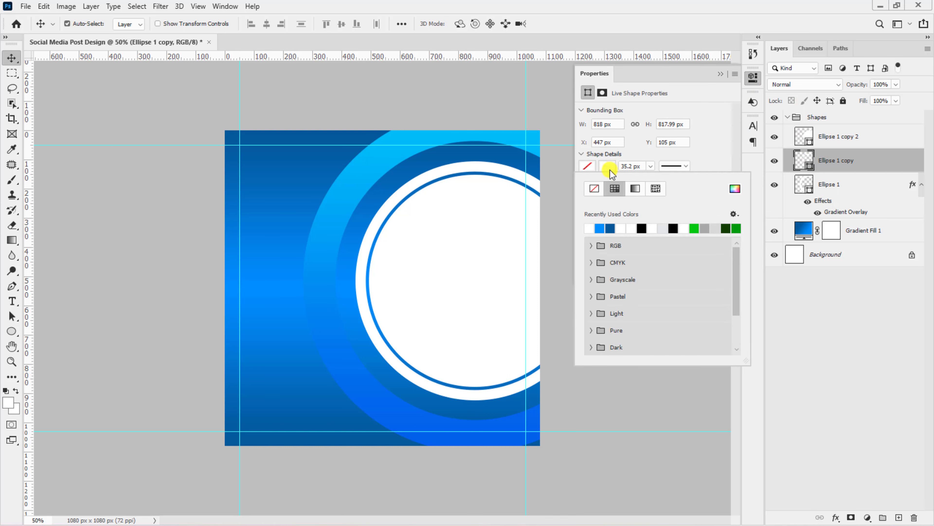
{"action": "left_click", "coordinate": [735, 189]}
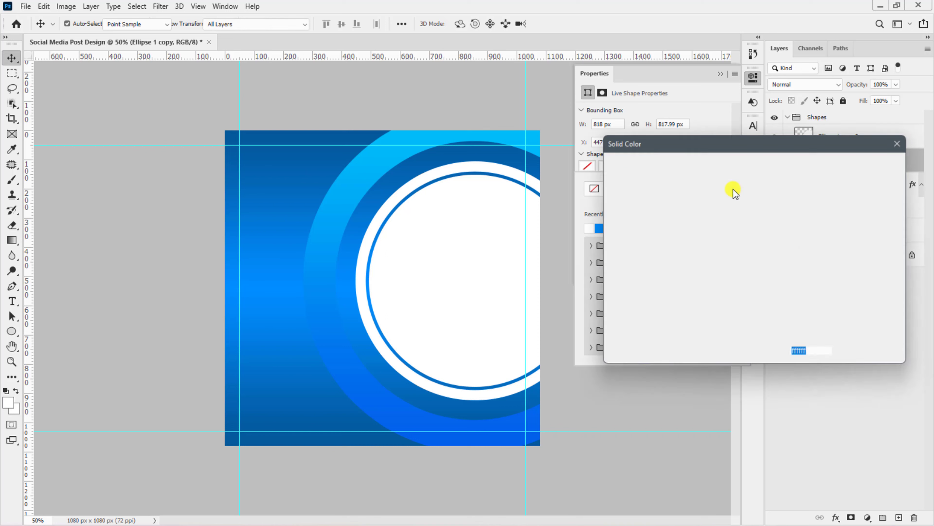
{"action": "type", "text": "008eff"}
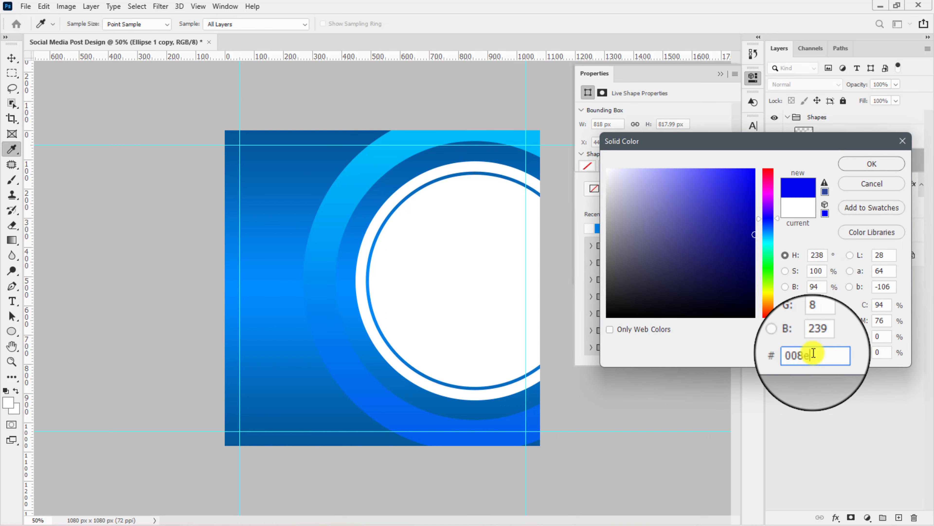
{"action": "left_click", "coordinate": [874, 163]}
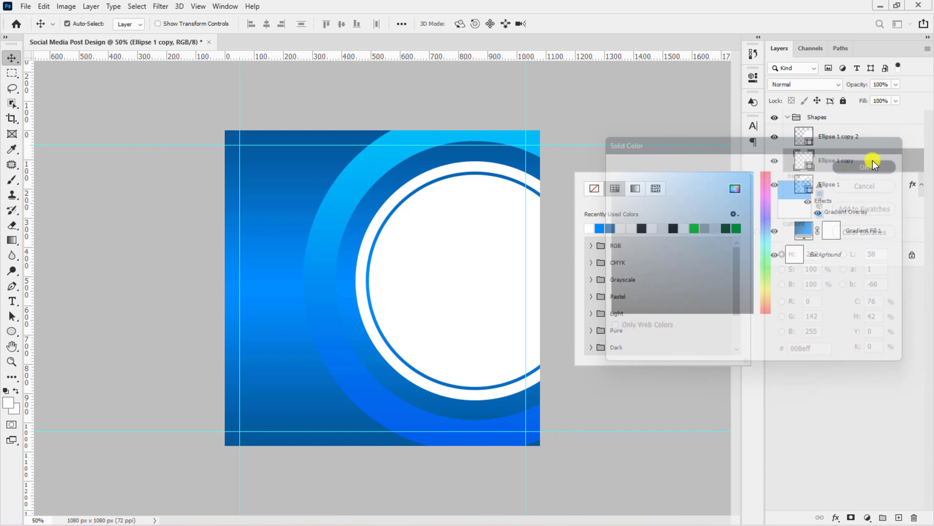
Draw a rectangle about 792 x 302 px with fill 04589b and no stroke, extending past the canvas's left edge onto the white circle
{"action": "left_click", "coordinate": [811, 118]}
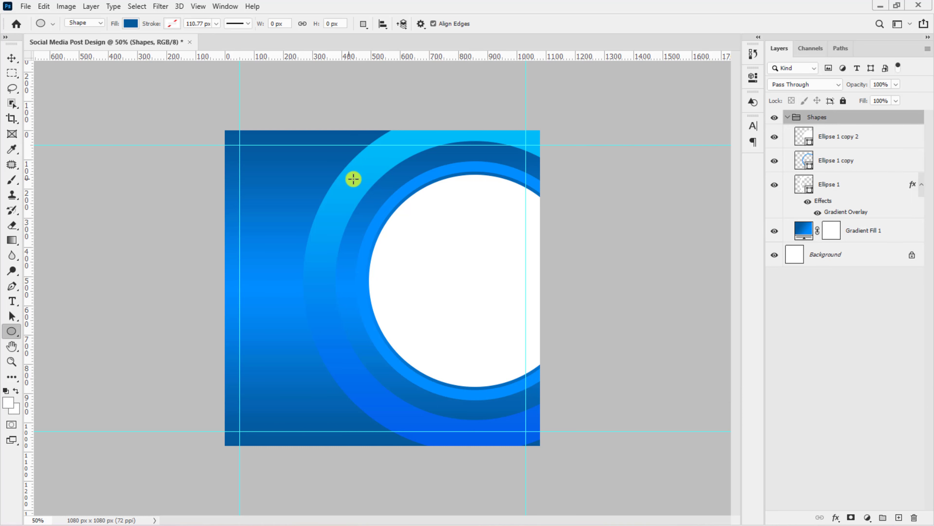
{"action": "right_click", "coordinate": [11, 331]}
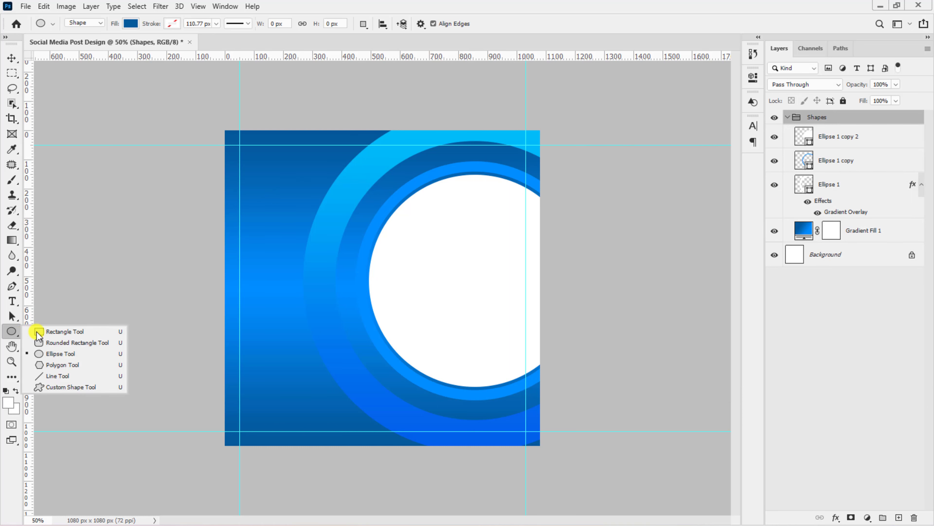
{"action": "key", "text": "Escape"}
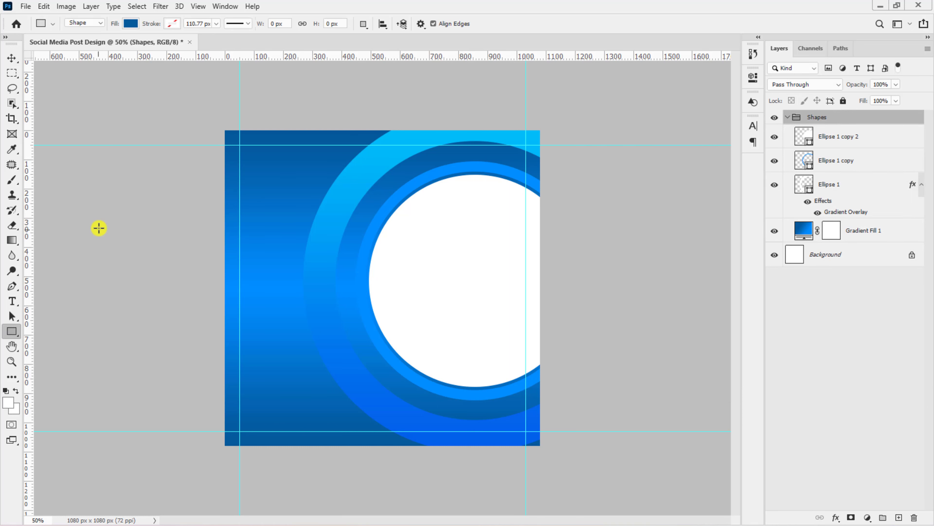
{"action": "left_click", "coordinate": [131, 23]}
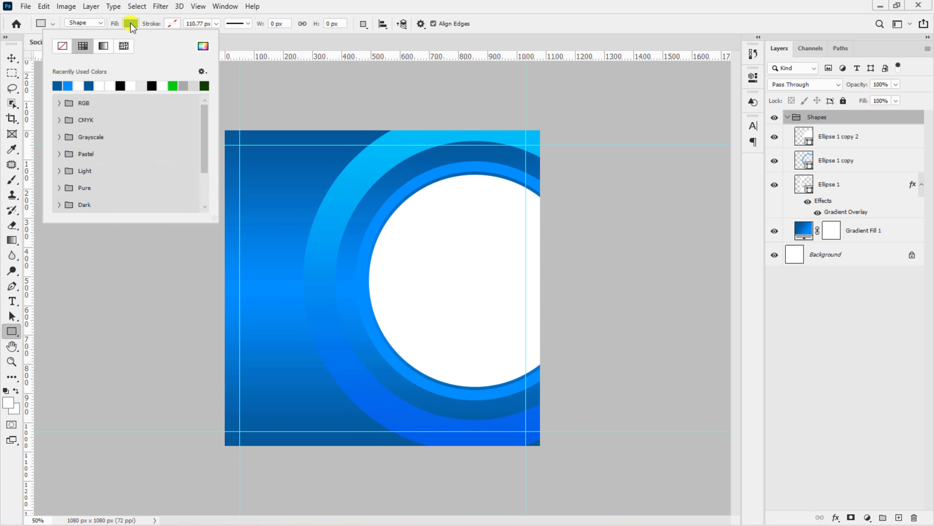
{"action": "left_click", "coordinate": [203, 48]}
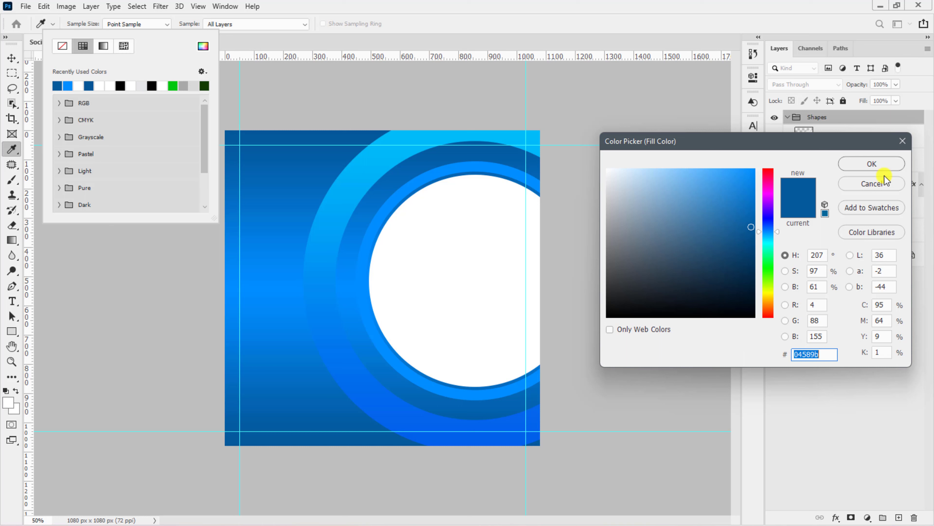
{"action": "left_click", "coordinate": [882, 162]}
{"action": "left_click_drag", "start_coordinate": [178, 180], "coordinate": [408, 268]}
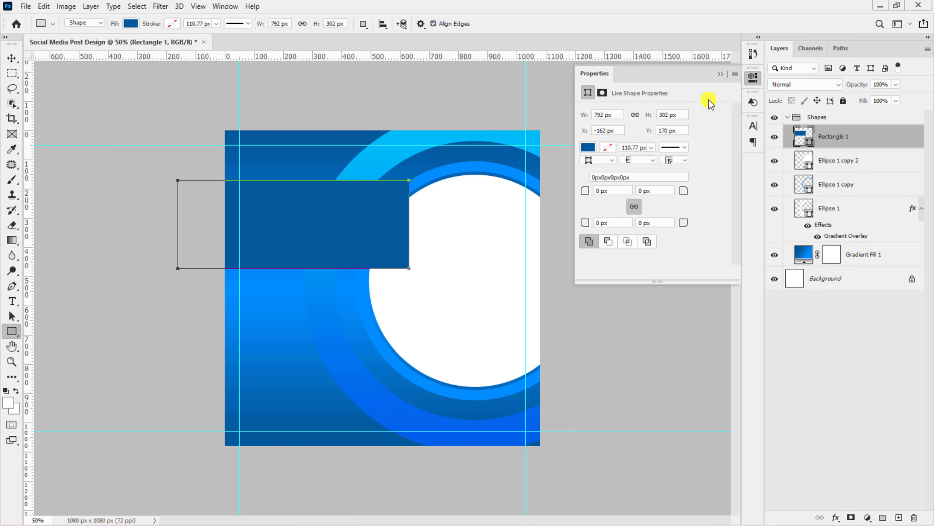
{"action": "left_click", "coordinate": [720, 74]}
Widen the banner rectangle symmetrically about its center to about 932 px, keeping its height
{"action": "key", "text": "v"}
{"action": "key", "text": "ctrl+t"}
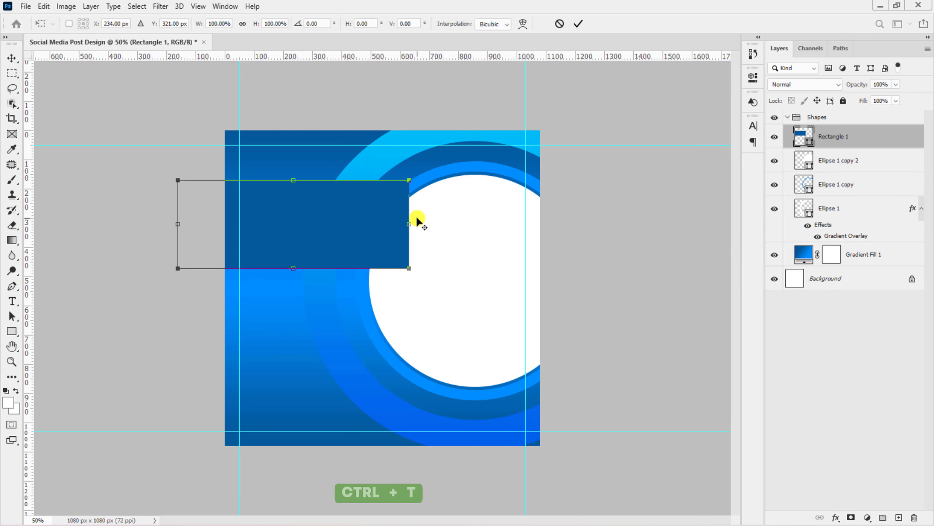
{"action": "left_click_drag", "start_coordinate": [410, 225], "coordinate": [430, 228]}
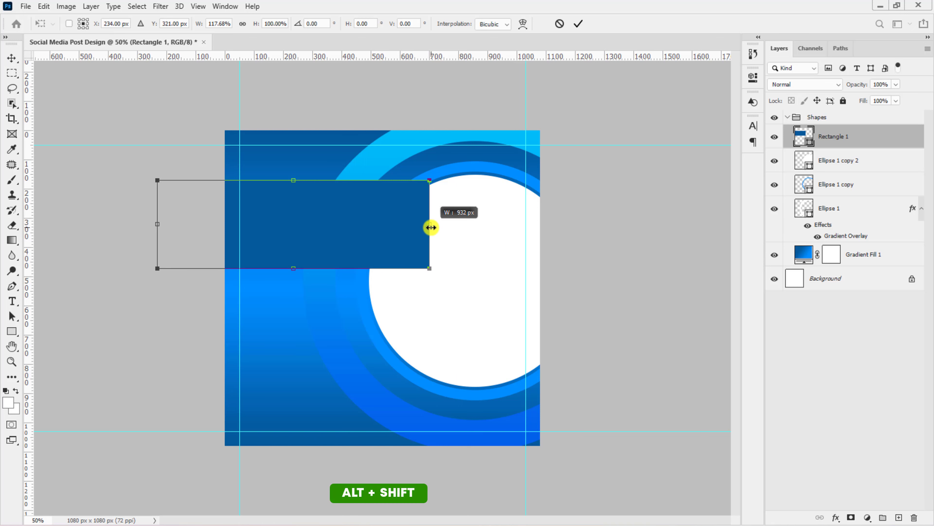
{"action": "key", "text": "Return"}
Skew the banner's lower edge inward at its right end by about -11.6° horizontally, leaving a slanted right side
{"action": "key", "text": "ctrl+plus"}
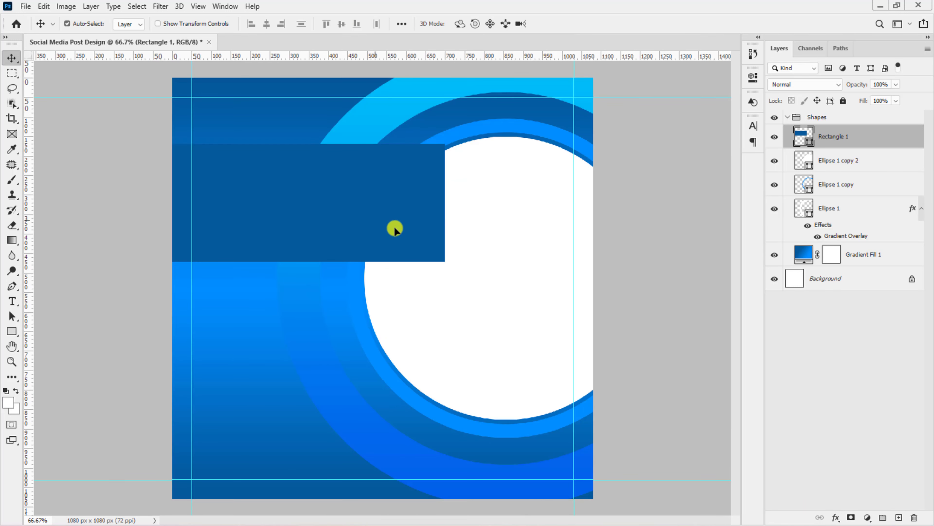
{"action": "key", "text": "ctrl+plus"}
{"action": "scroll", "coordinate": [395, 226], "scroll_direction": "up", "scroll_amount": 6}
{"action": "key", "text": "ctrl+t"}
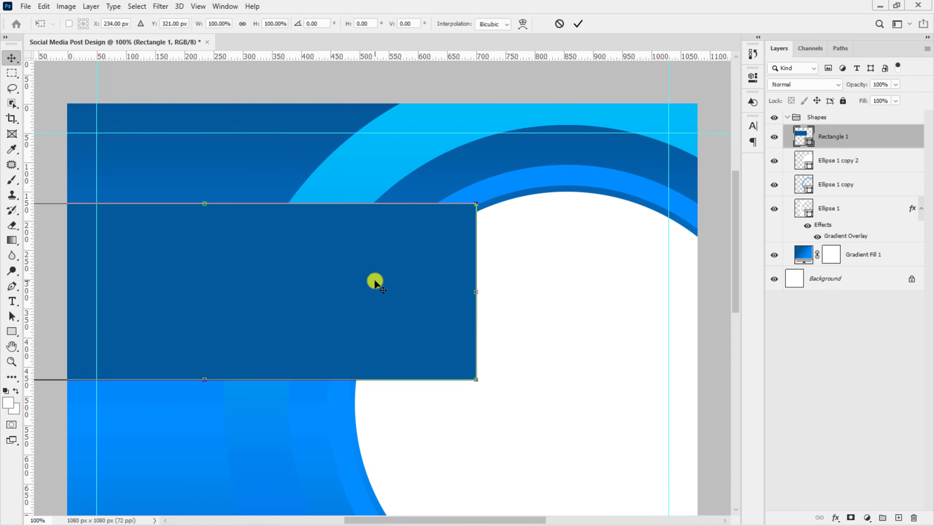
{"action": "right_click", "coordinate": [375, 281]}
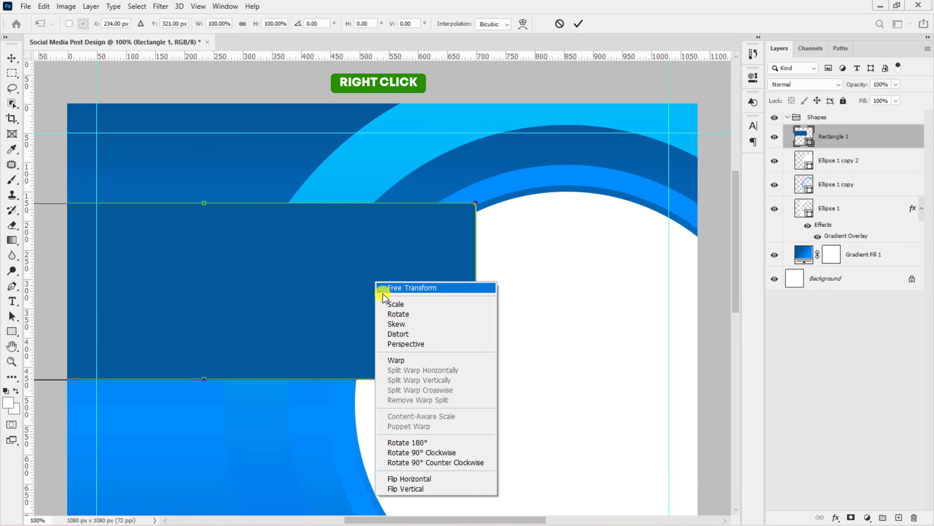
{"action": "left_click", "coordinate": [398, 324]}
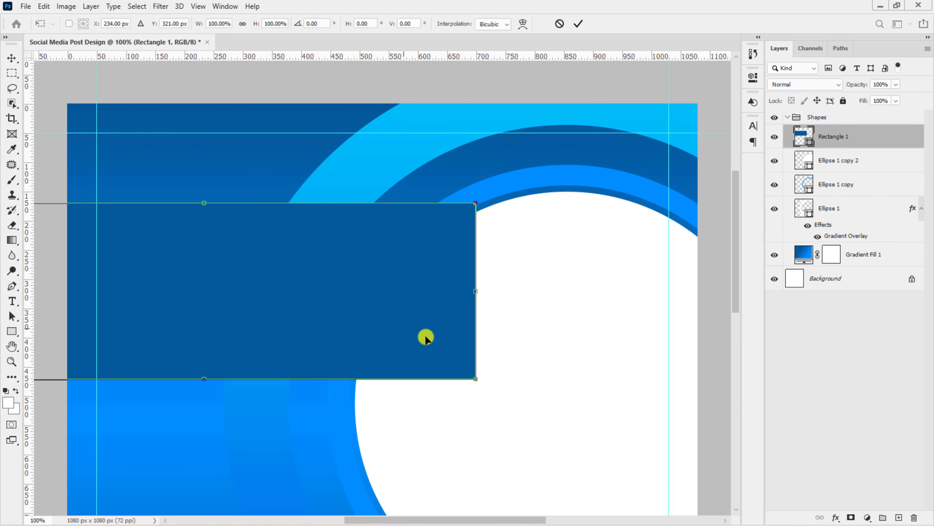
{"action": "left_click_drag", "start_coordinate": [475, 379], "coordinate": [440, 378]}
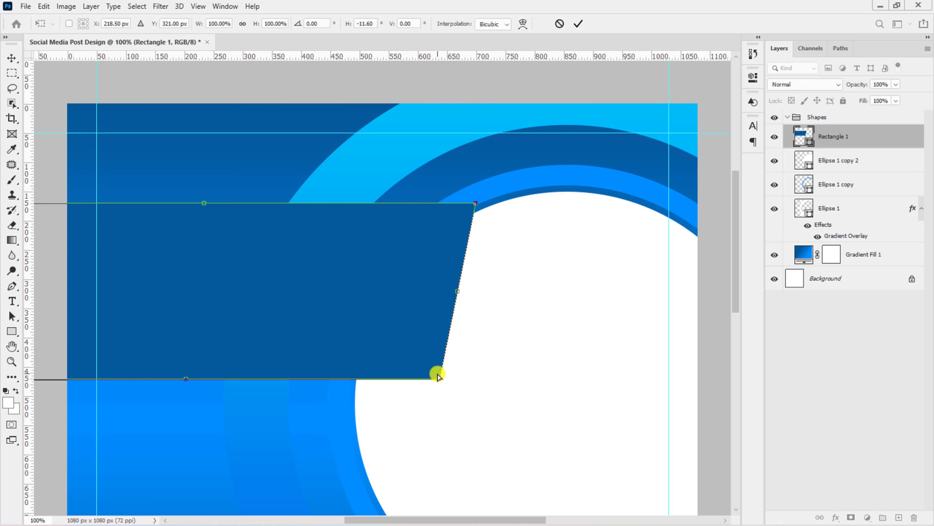
{"action": "left_click", "coordinate": [578, 24]}
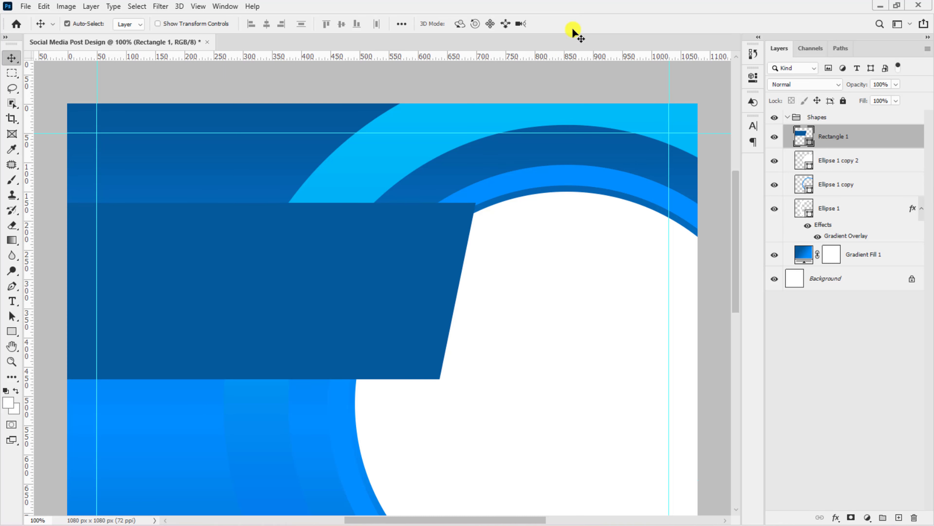
Rotate the banner by -13.39° and move it up so that it extends past the canvas's top edge
{"action": "key", "text": "ctrl+t"}
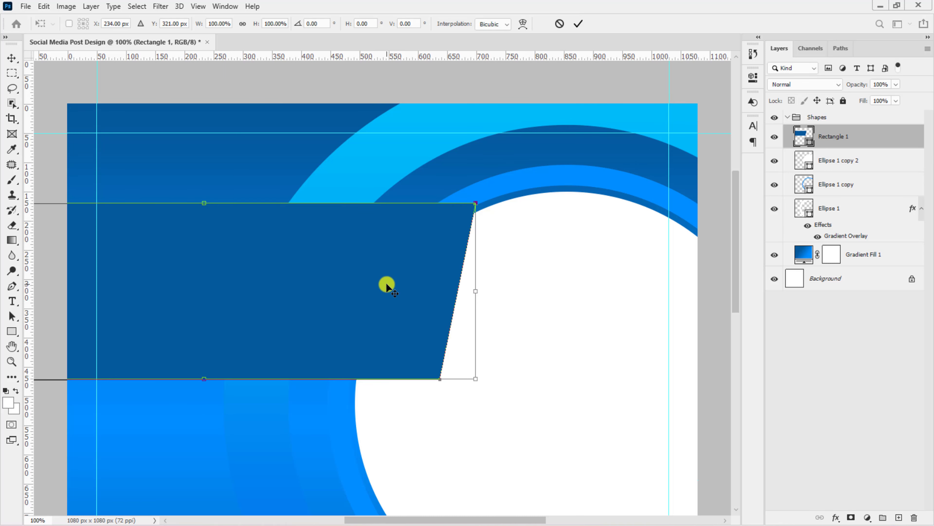
{"action": "left_click", "coordinate": [296, 25]}
{"action": "type", "text": "-13.39"}
{"action": "key", "text": "Return"}
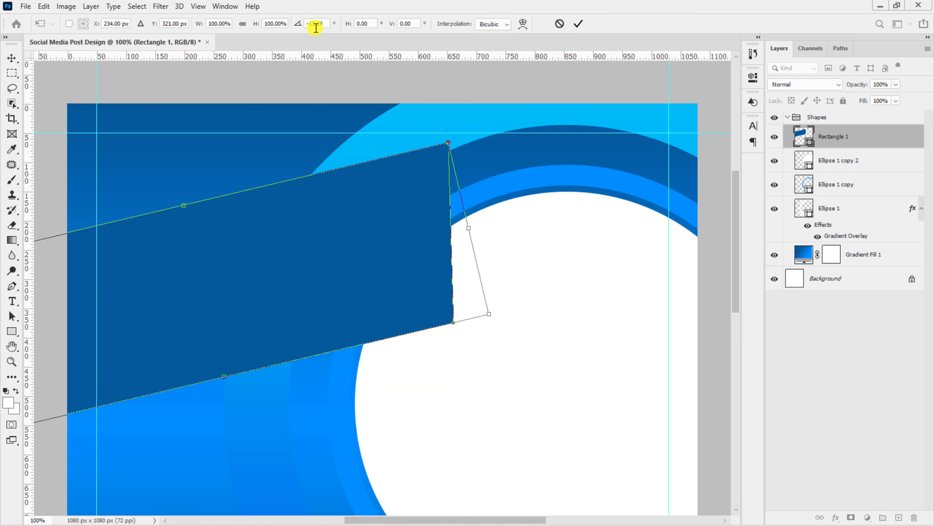
{"action": "left_click", "coordinate": [579, 24]}
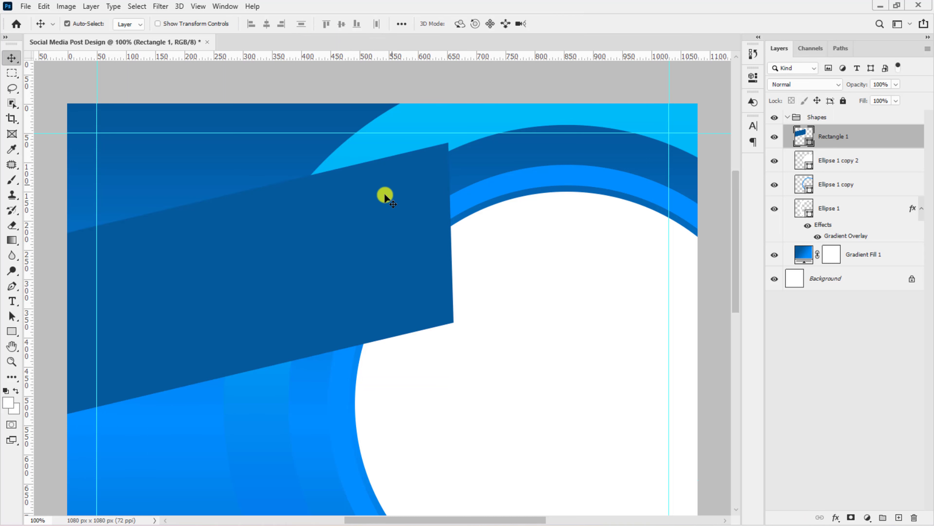
{"action": "left_click_drag", "start_coordinate": [305, 294], "coordinate": [299, 230]}
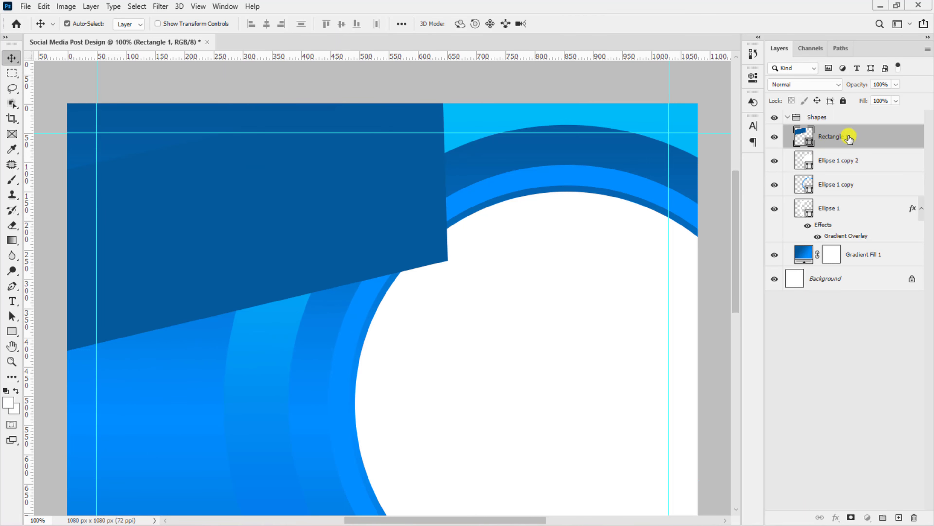
Place Rectangle 1 directly above Ellipse 1 in the layer order and add a Drop Shadow: opacity 32%, angle 90°, distance 13 px, size 54 px
{"action": "left_click_drag", "start_coordinate": [849, 138], "coordinate": [844, 194]}
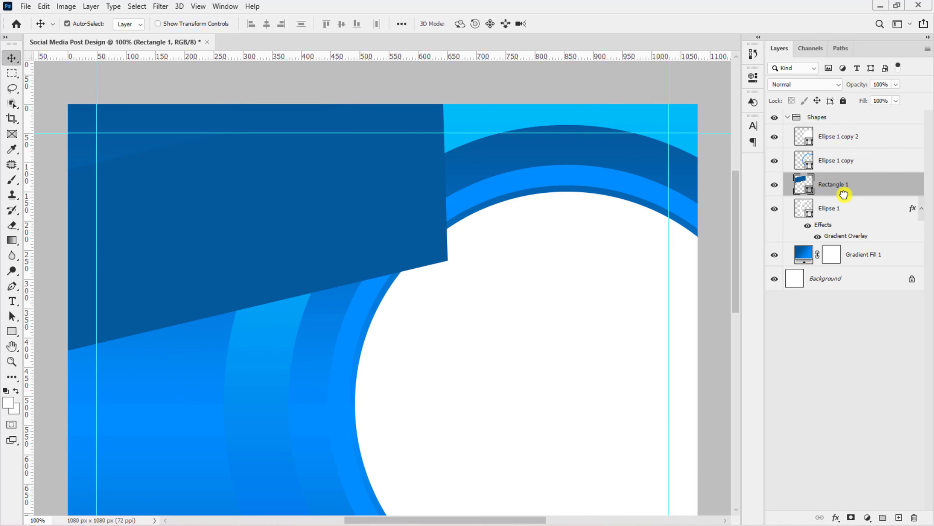
{"action": "double_click", "coordinate": [870, 190]}
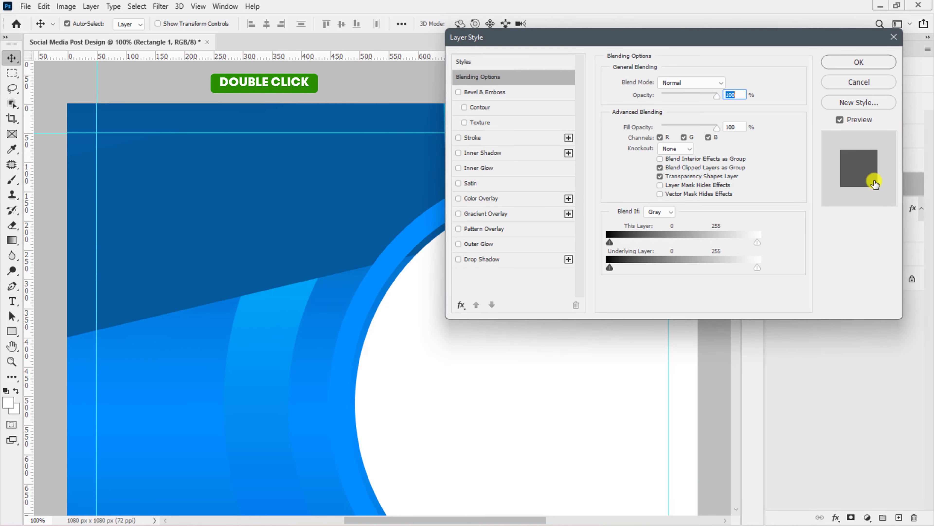
{"action": "left_click", "coordinate": [459, 259]}
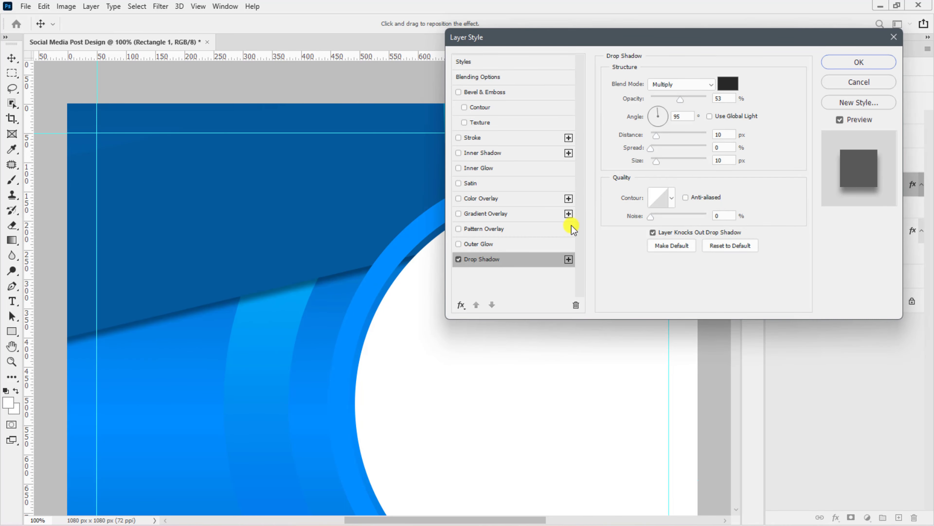
{"action": "type", "text": "32"}
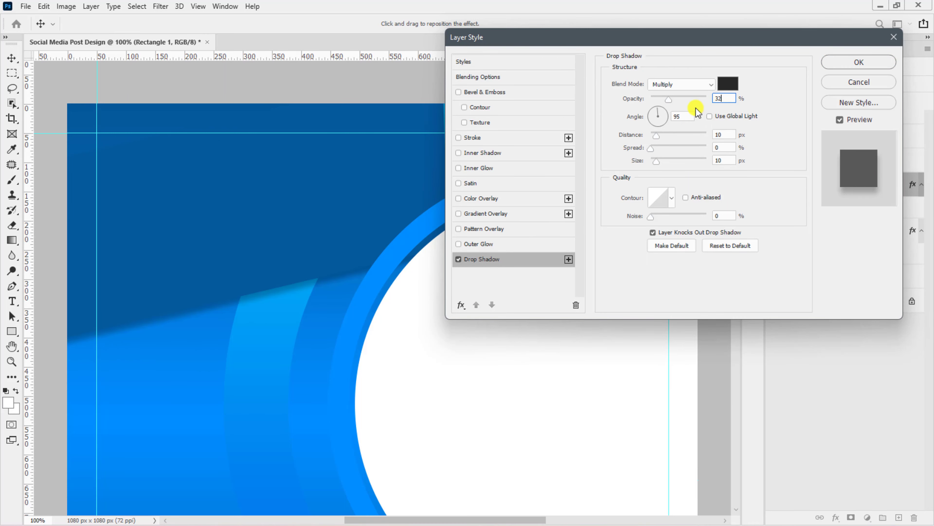
{"action": "left_click", "coordinate": [681, 115]}
{"action": "type", "text": "90"}
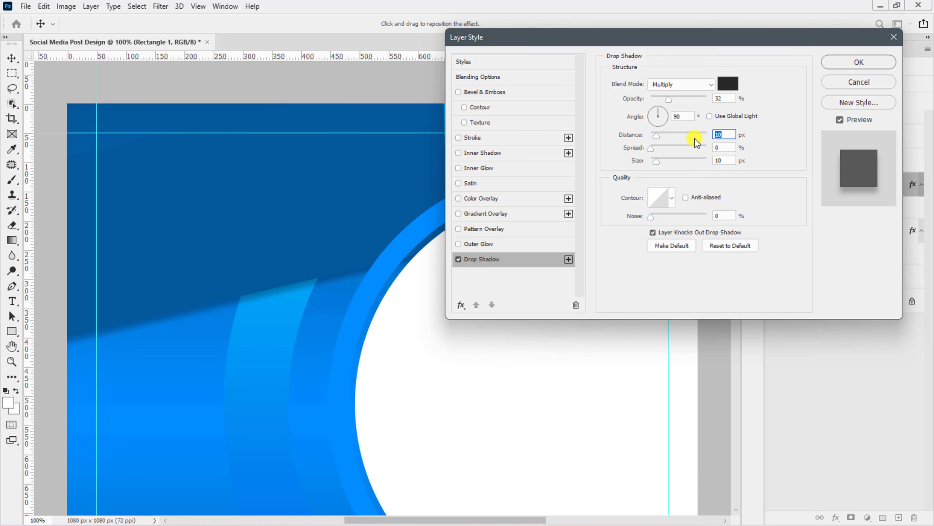
{"action": "type", "text": "13"}
{"action": "type", "text": "54"}
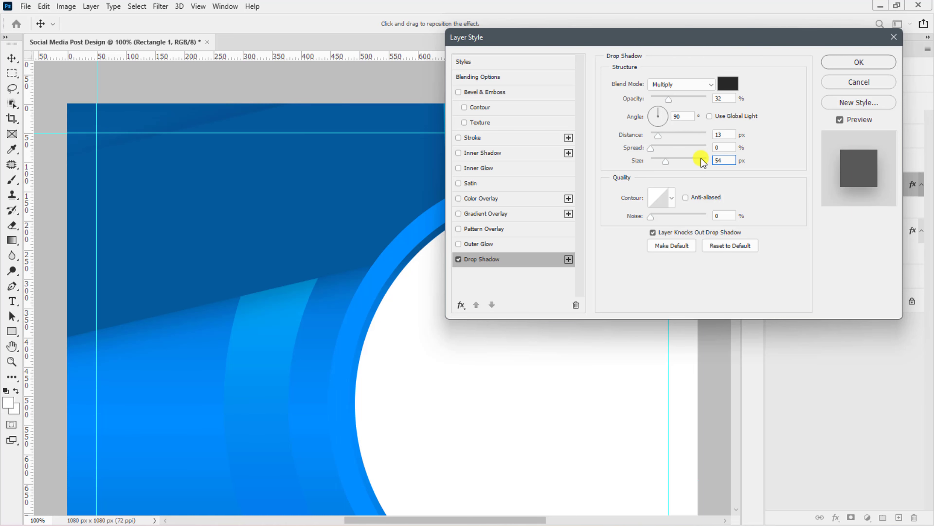
{"action": "left_click", "coordinate": [852, 63]}
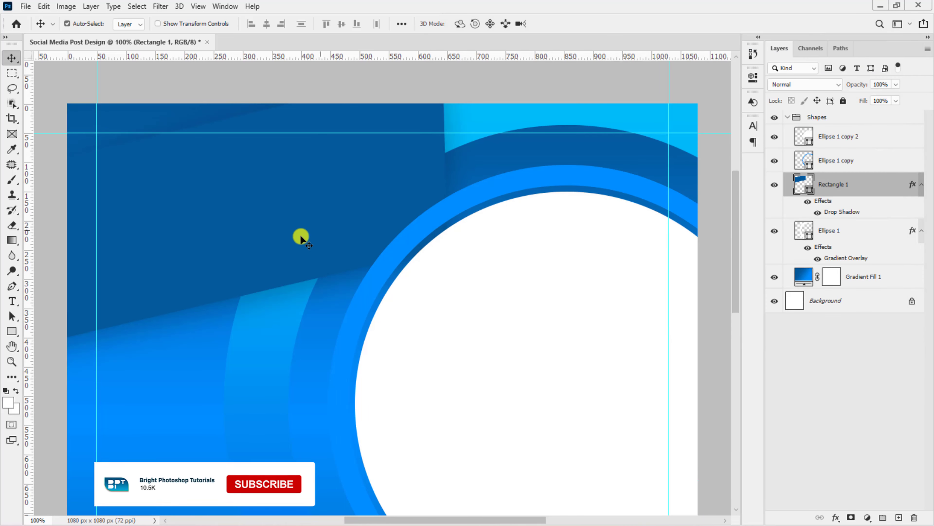
Draw a horizontal rectangle about 878 x 93 px across the upper banner, from past the canvas's left edge to behind the white circle
{"action": "left_click", "coordinate": [12, 331]}
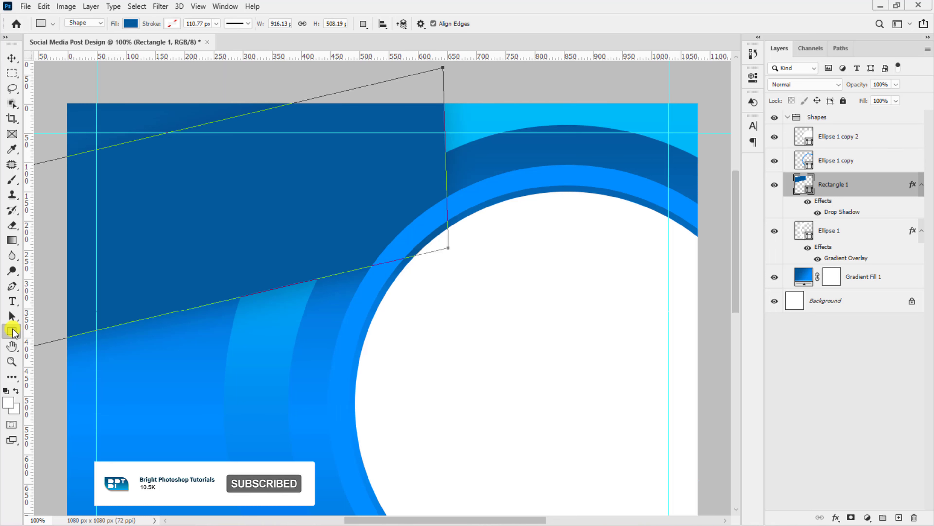
{"action": "left_click_drag", "start_coordinate": [57, 176], "coordinate": [569, 229]}
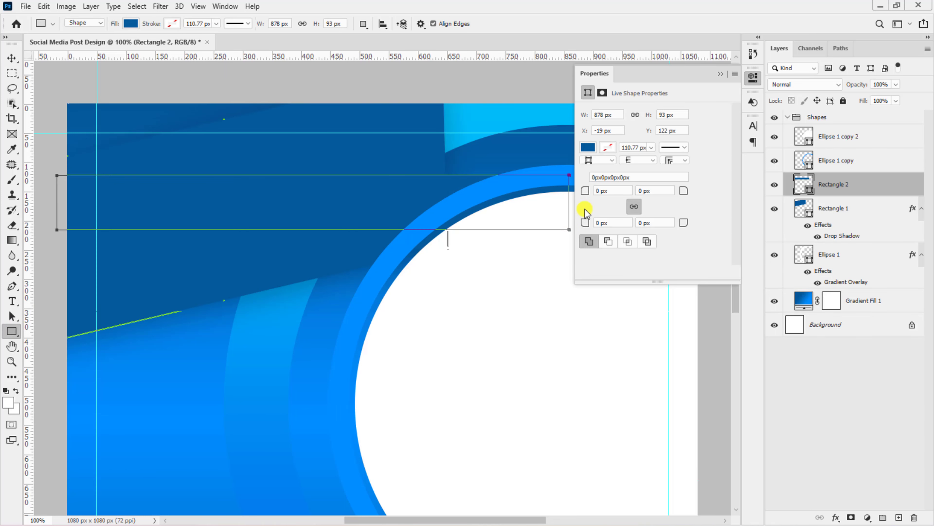
{"action": "left_click", "coordinate": [721, 75]}
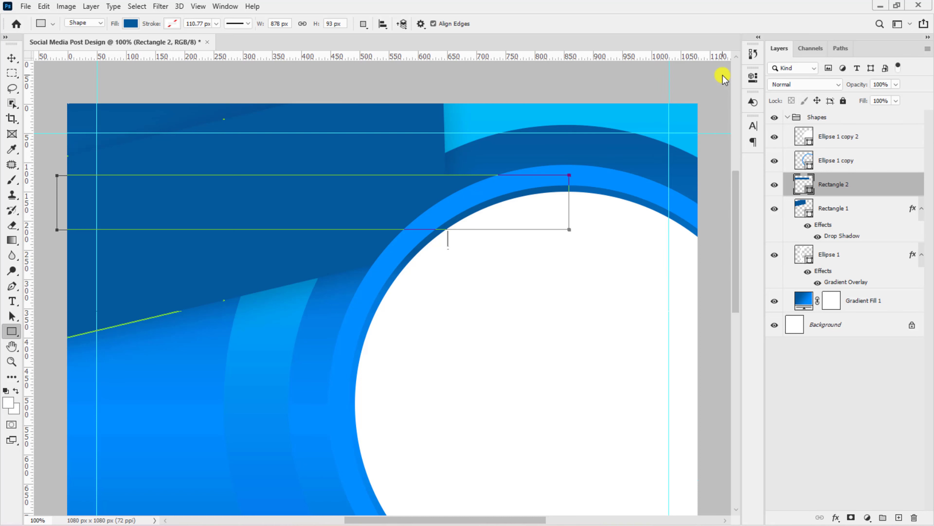
Add a Gradient Overlay to Rectangle 2 and set the gradient's start color stop to 04589c
{"action": "double_click", "coordinate": [883, 190]}
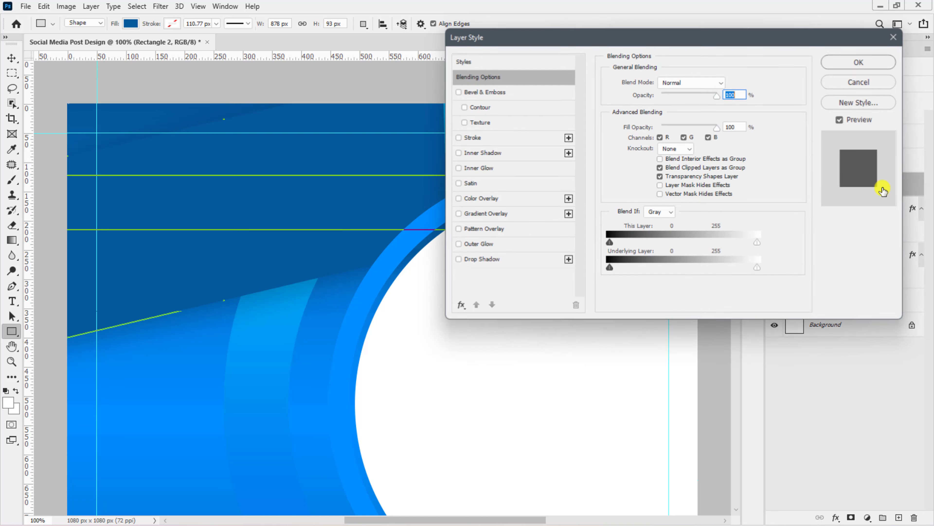
{"action": "left_click", "coordinate": [458, 214]}
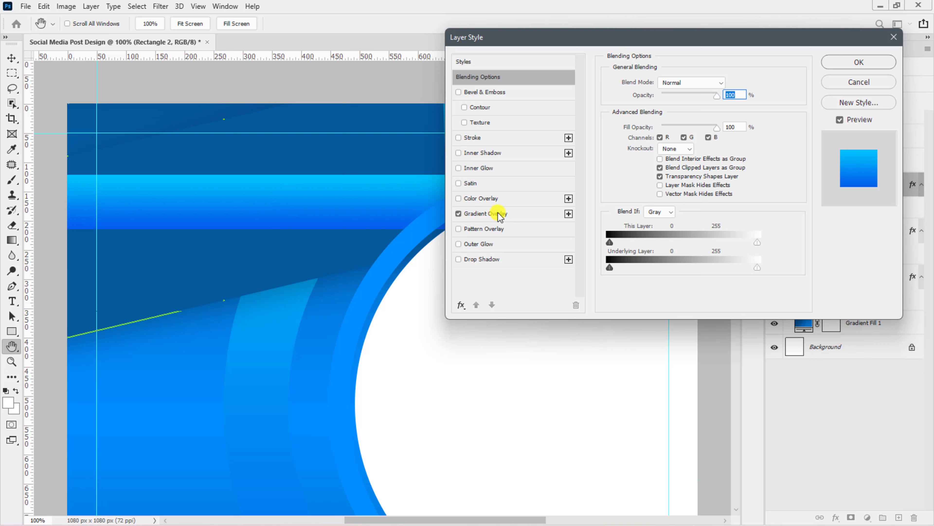
{"action": "left_click", "coordinate": [509, 215]}
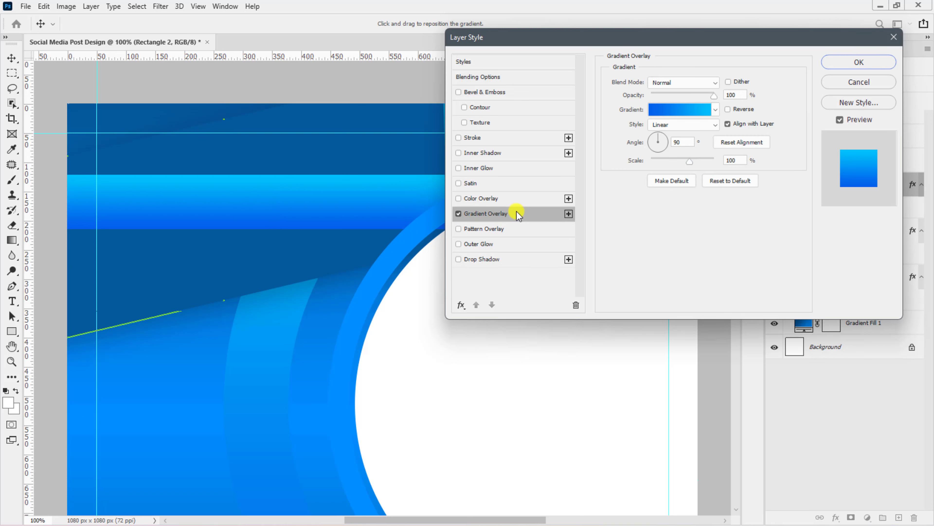
{"action": "left_click", "coordinate": [678, 109]}
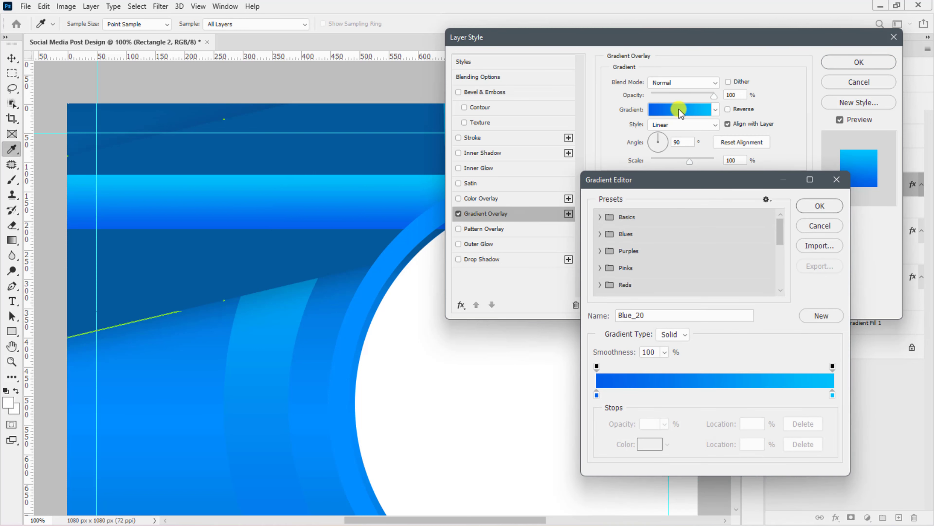
{"action": "left_click", "coordinate": [600, 234]}
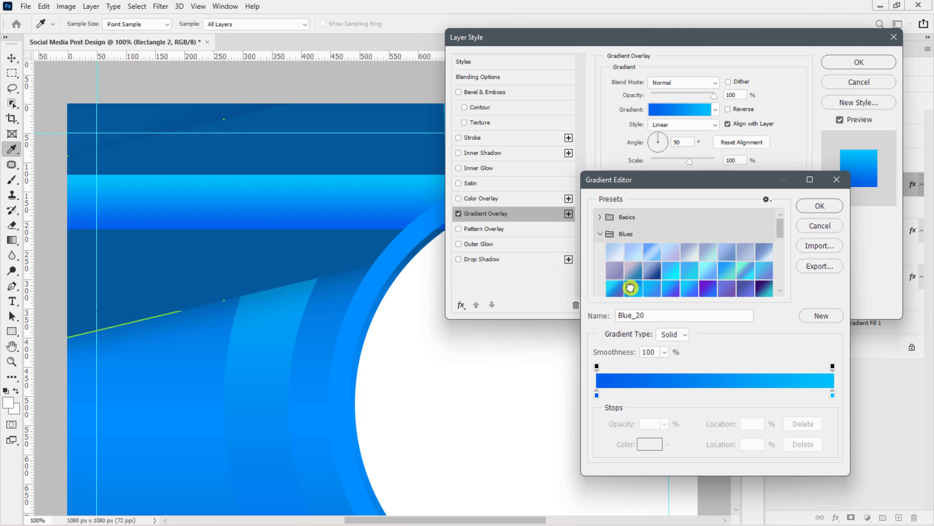
{"action": "left_click", "coordinate": [596, 395]}
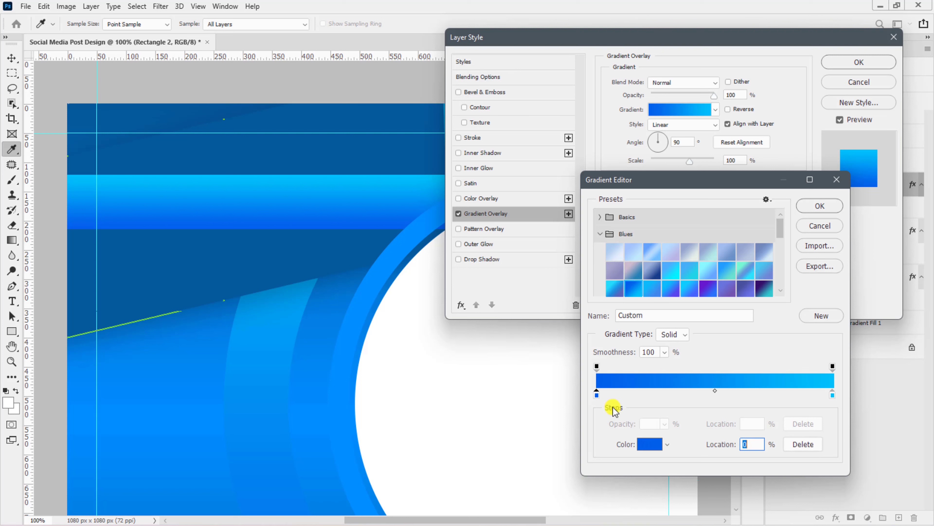
{"action": "left_click", "coordinate": [648, 445]}
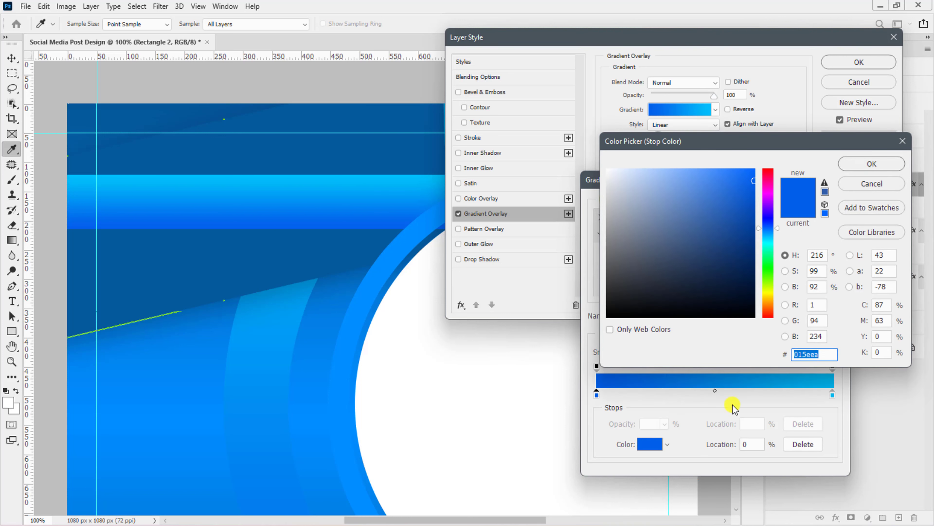
{"action": "type", "text": "04589c"}
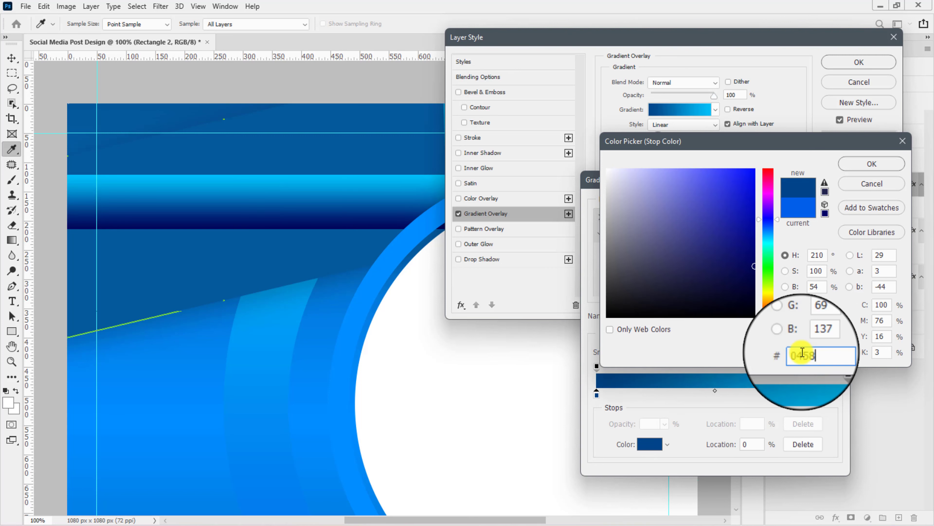
{"action": "left_click", "coordinate": [871, 163]}
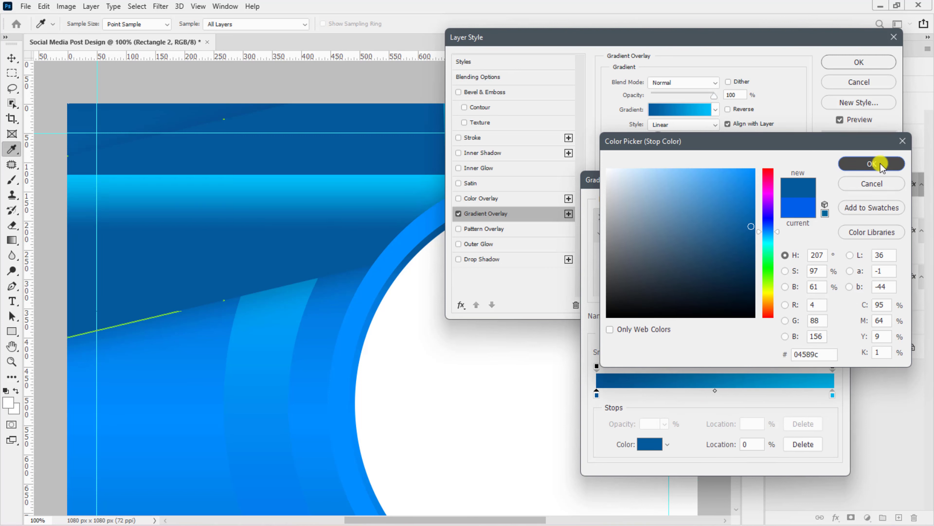
Set the gradient's end color stop to 008eff at location 74% and apply the Gradient Overlay to Rectangle 2
{"action": "left_click", "coordinate": [832, 396]}
{"action": "left_click", "coordinate": [650, 443]}
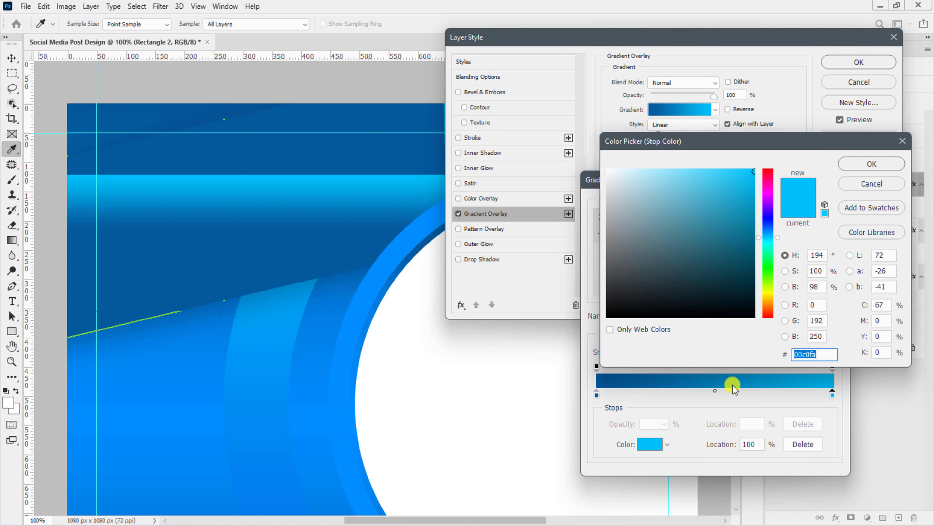
{"action": "type", "text": "008eff"}
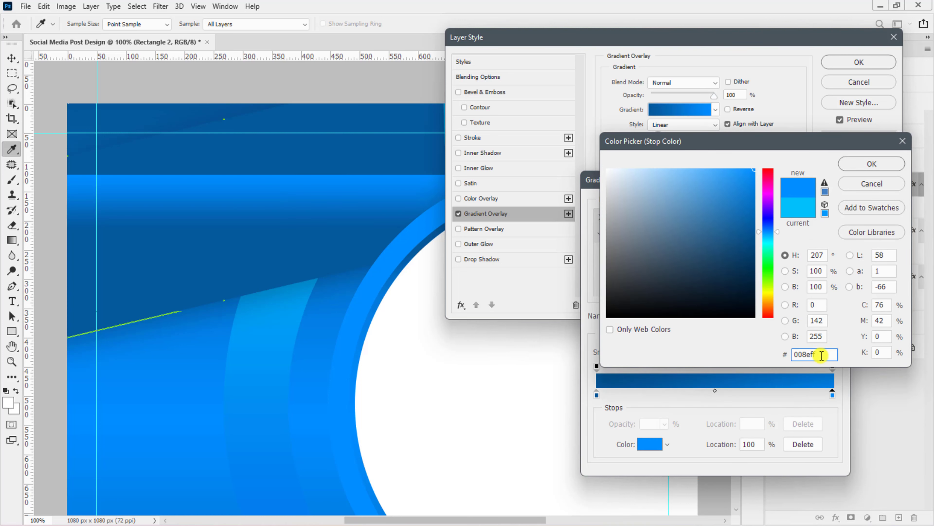
{"action": "left_click", "coordinate": [873, 164]}
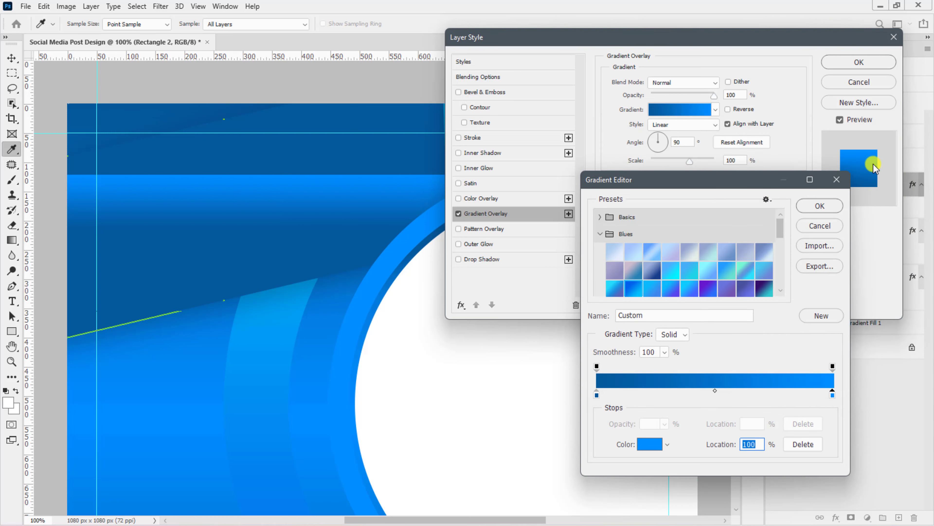
{"action": "type", "text": "74"}
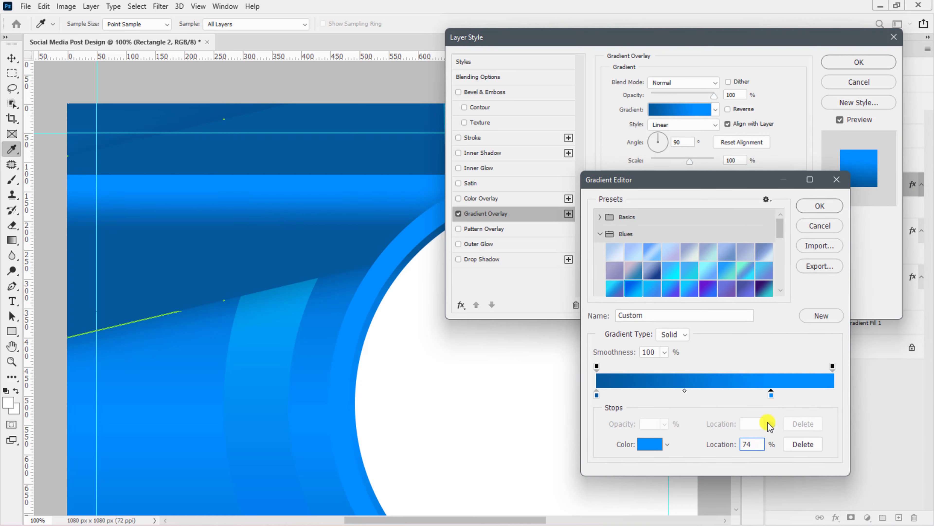
{"action": "left_click", "coordinate": [820, 206]}
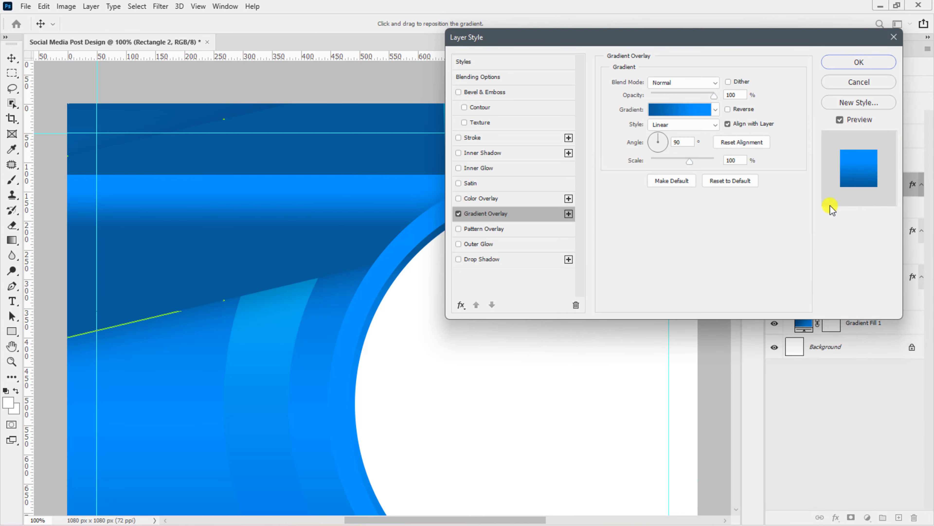
{"action": "left_click", "coordinate": [867, 66]}
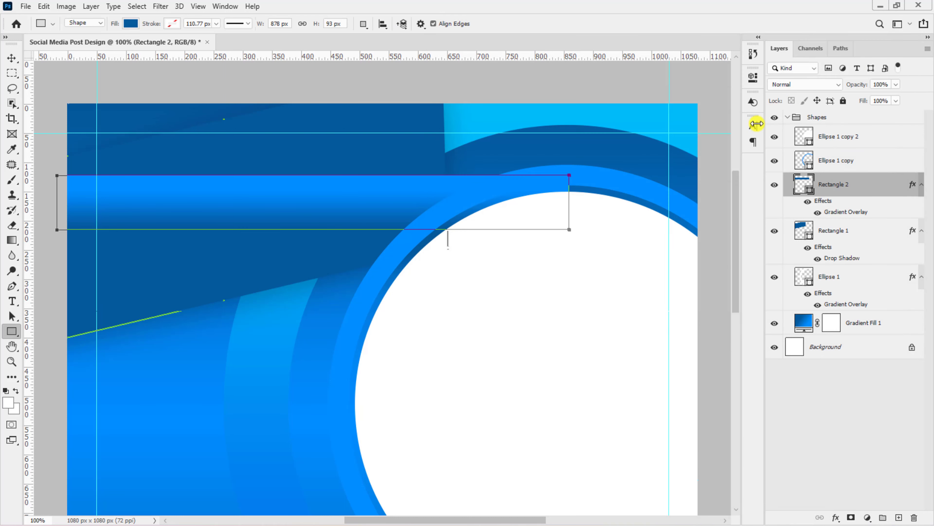
Make Rectangle 2 slimmer by lowering its upper edge, and stretch it wider equally on both sides
{"action": "key", "text": "ctrl+minus"}
{"action": "key", "text": "ctrl+minus"}
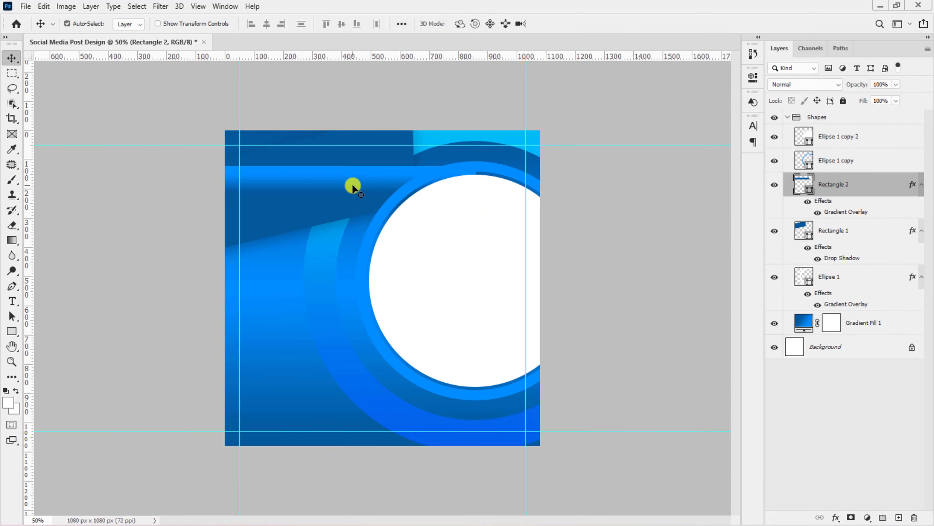
{"action": "key", "text": "ctrl+t"}
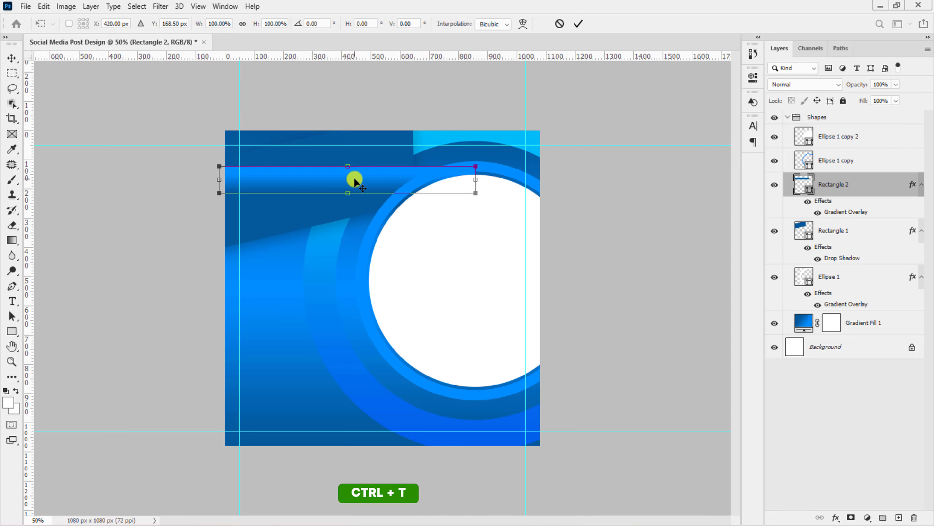
{"action": "scroll", "coordinate": [354, 181], "scroll_direction": "up", "scroll_amount": 2}
{"action": "left_click_drag", "start_coordinate": [313, 195], "coordinate": [316, 217]}
{"action": "left_click_drag", "start_coordinate": [569, 229], "coordinate": [642, 225]}
{"action": "key", "text": "Return"}
{"action": "key", "text": "ctrl+minus"}
{"action": "key", "text": "ctrl+minus"}
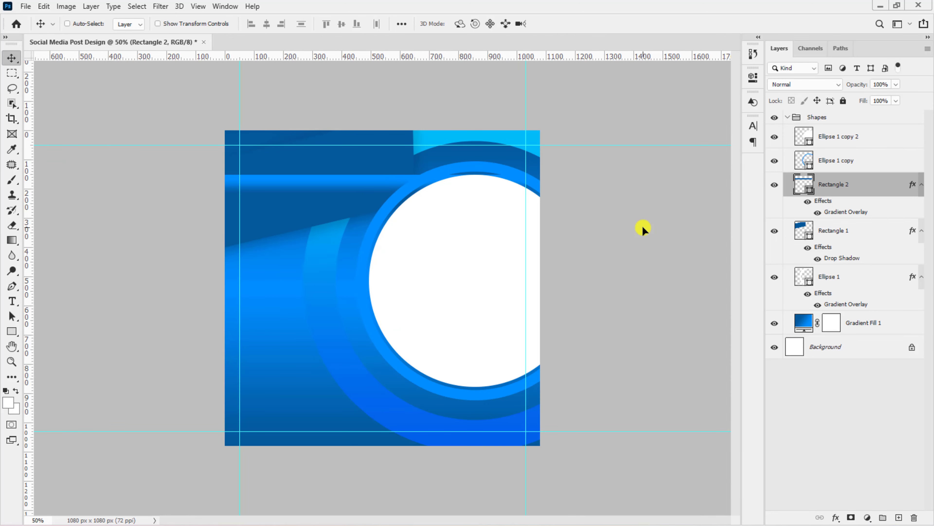
Rotate the slim Rectangle 2 by -13.29° to follow the slant of the upper banner
{"action": "key", "text": "ctrl+minus"}
{"action": "key", "text": "ctrl+plus"}
{"action": "key", "text": "ctrl+t"}
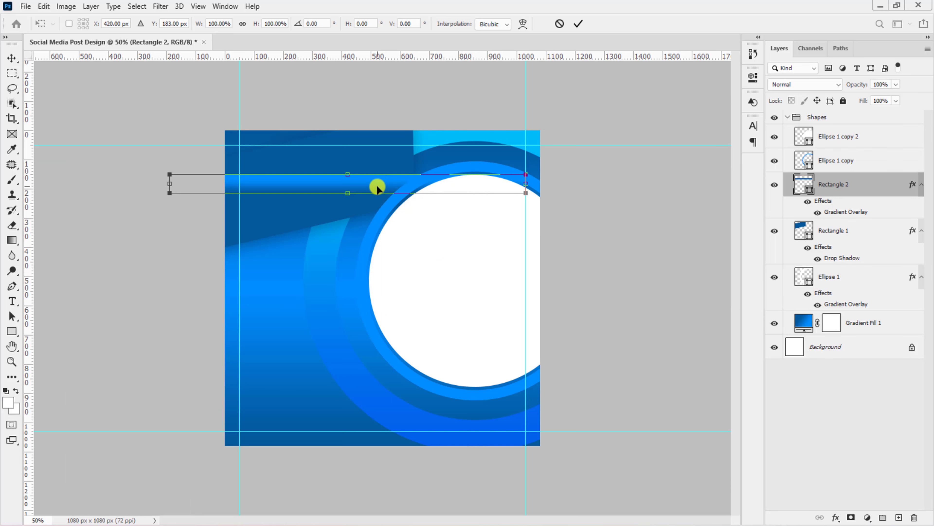
{"action": "left_click", "coordinate": [320, 24]}
{"action": "type", "text": "-13.29"}
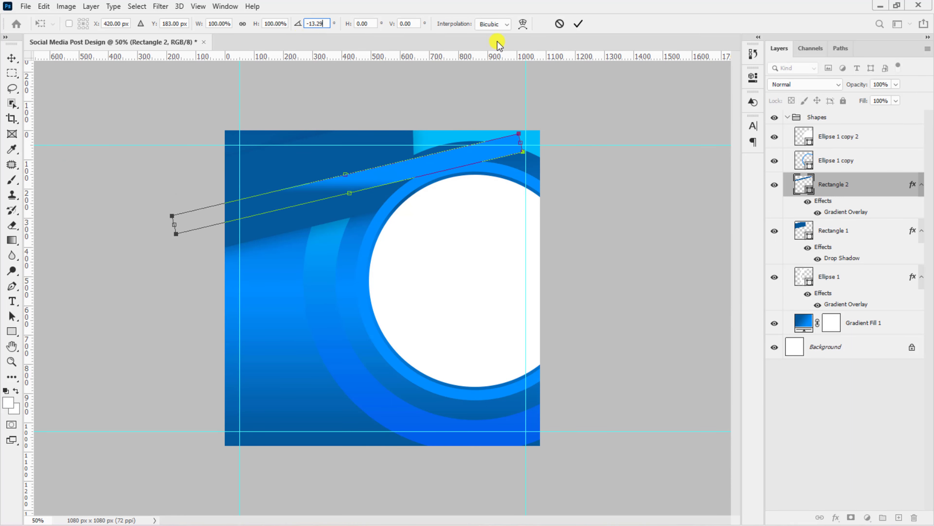
{"action": "left_click", "coordinate": [579, 24]}
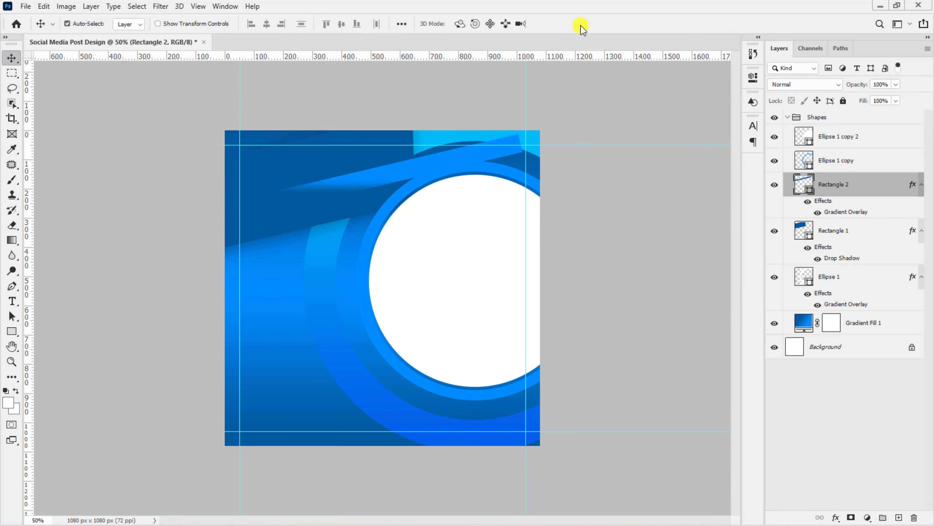
Move the slanted Rectangle 2 up so it crosses the upper part of the banner and runs off the canvas's top edge
{"action": "key", "text": "shift+Up"}
{"action": "key", "text": "shift+Up"}
{"action": "key", "text": "shift+Up"}
{"action": "key", "text": "shift+Up"}
{"action": "key", "text": "shift+Up"}
{"action": "key", "text": "shift+Up"}
{"action": "key", "text": "shift+Up"}
{"action": "key", "text": "shift+Up"}
{"action": "key", "text": "shift+Up"}
{"action": "key", "text": "shift+Up"}
{"action": "key", "text": "shift+Up"}
{"action": "key", "text": "shift+Up"}
{"action": "key", "text": "shift+Up"}
{"action": "key", "text": "shift+Up"}
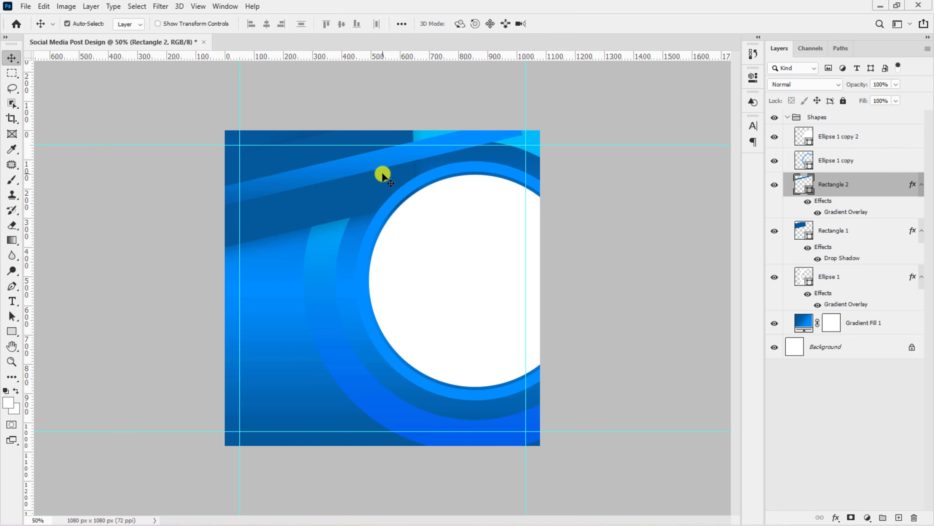
{"action": "key", "text": "ctrl+plus"}
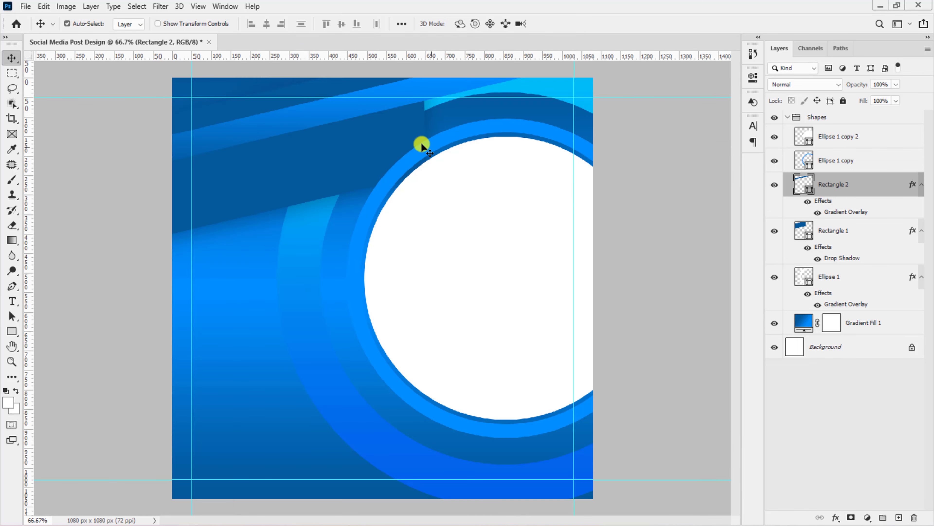
{"action": "key", "text": "shift+Up"}
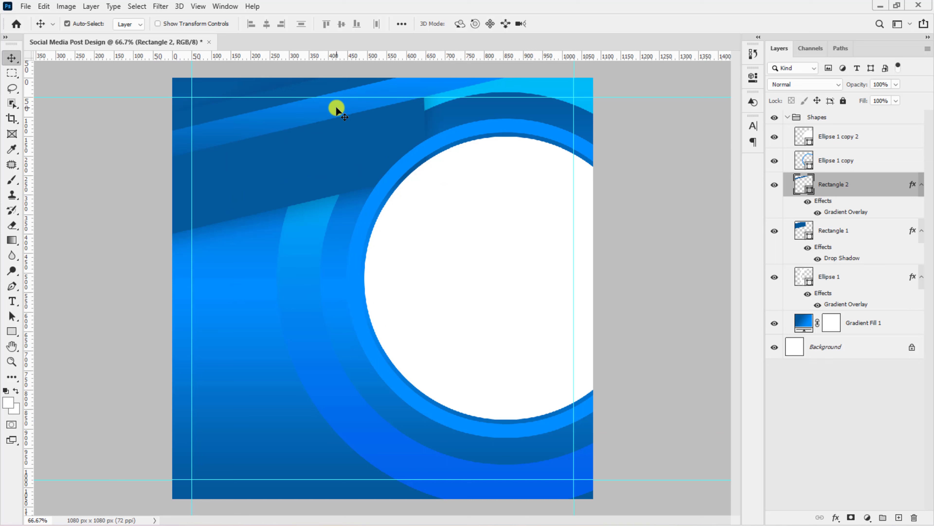
Clip Rectangle 2 to Rectangle 1, duplicate it, and clip the duplicate to the same banner
{"action": "right_click", "coordinate": [895, 187]}
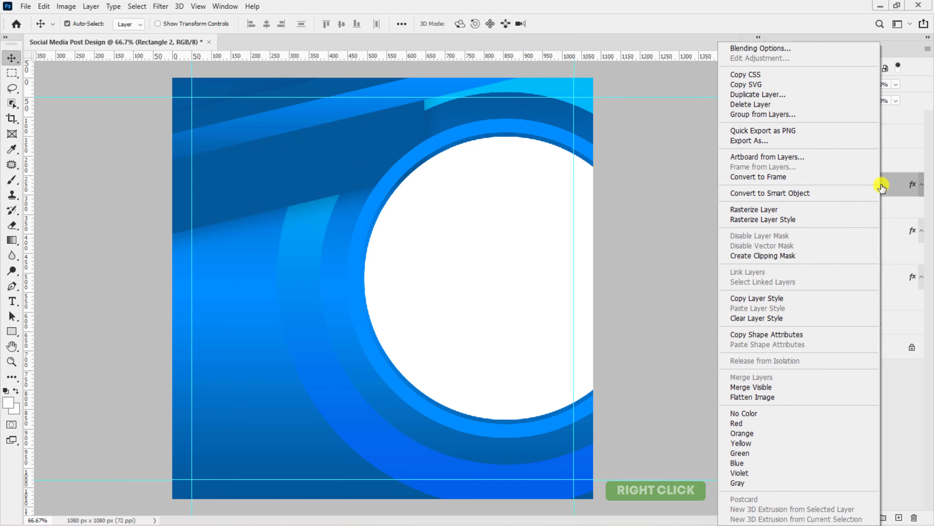
{"action": "left_click", "coordinate": [780, 255]}
{"action": "key", "text": "ctrl+j"}
{"action": "left_click_drag", "start_coordinate": [358, 100], "coordinate": [346, 107]}
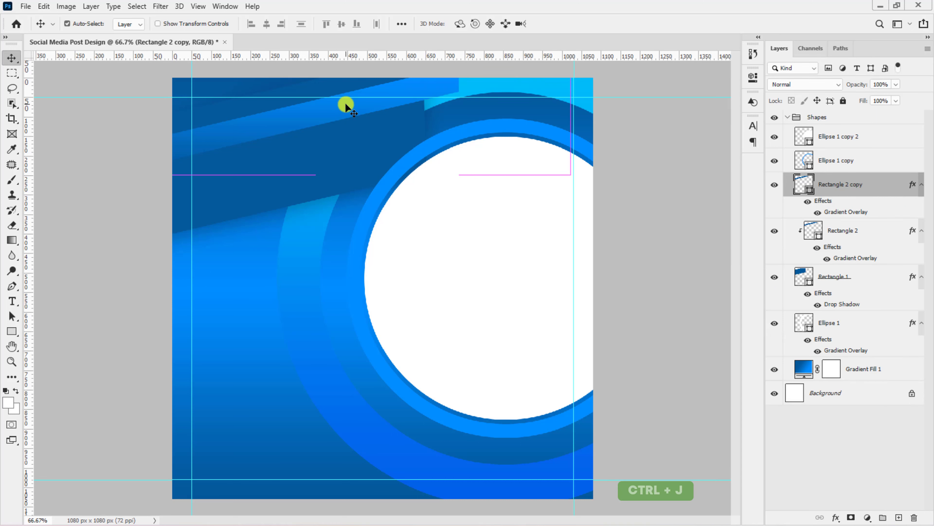
{"action": "right_click", "coordinate": [874, 184]}
{"action": "left_click", "coordinate": [780, 255]}
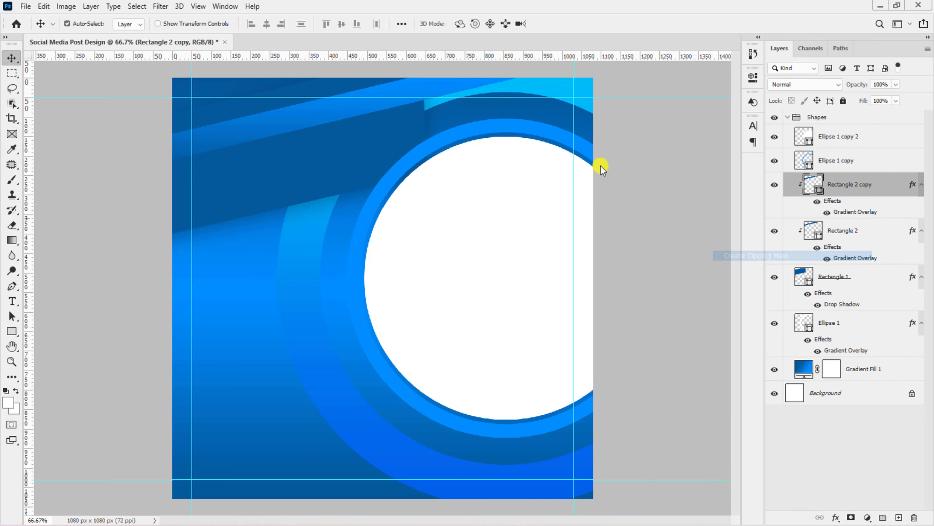
Move the duplicate stripe straight down to the banner's lower part and shift the original stripe up about 15 px
{"action": "left_click_drag", "start_coordinate": [354, 100], "coordinate": [319, 172]}
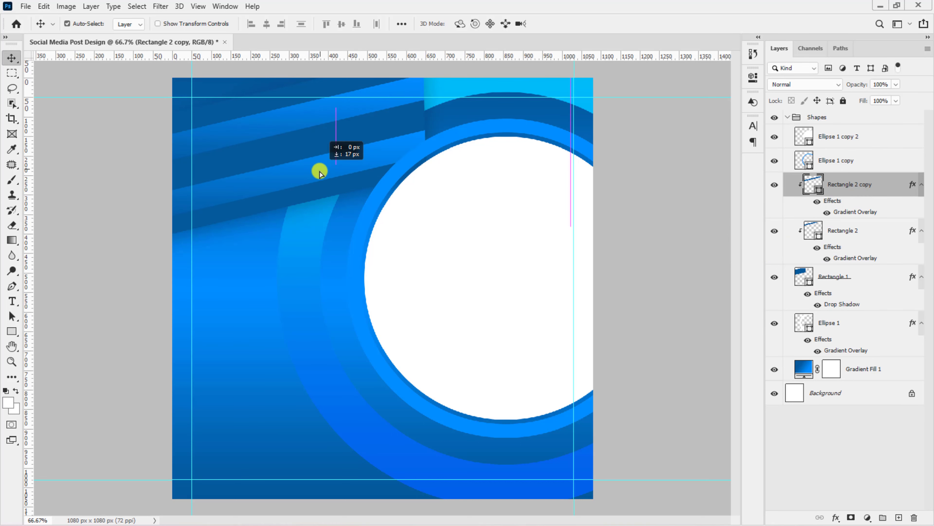
{"action": "left_click_drag", "start_coordinate": [319, 114], "coordinate": [319, 104]}
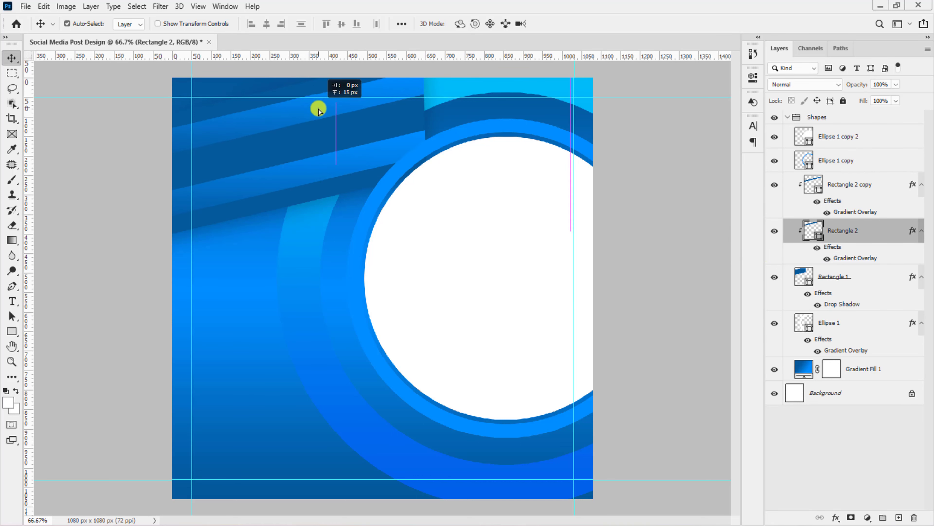
{"action": "key", "text": "ctrl+minus"}
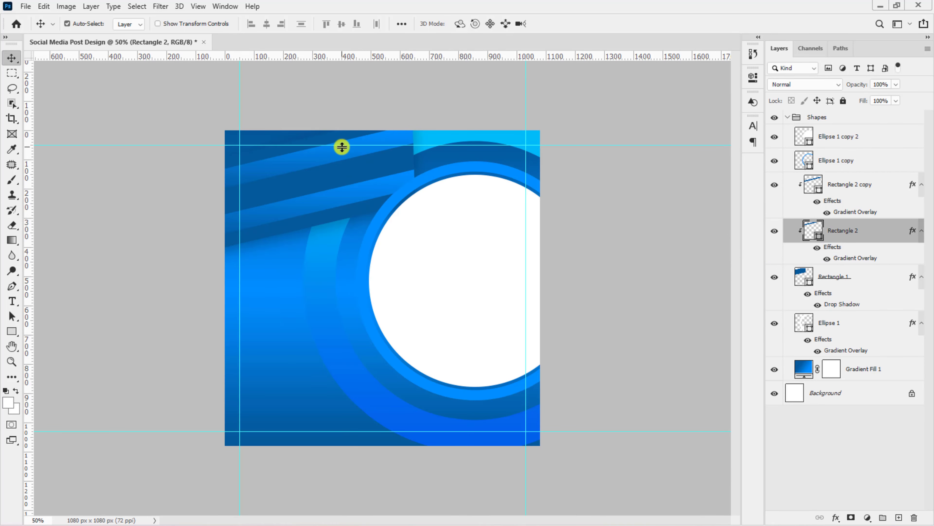
Narrow Rectangle 1 from its right side to about 844 px wide so the banner ends at the ring around the white circle
{"action": "left_click", "coordinate": [854, 282]}
{"action": "key", "text": "ctrl+t"}
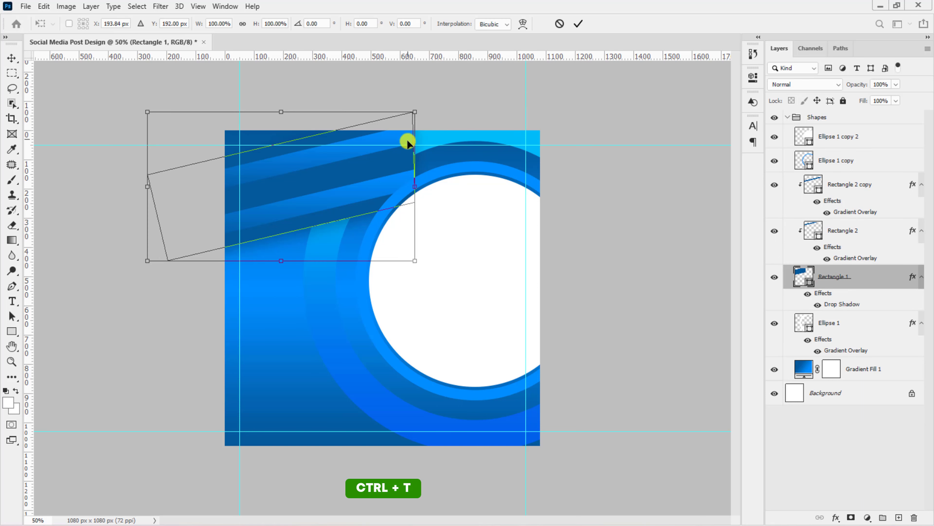
{"action": "left_click_drag", "start_coordinate": [413, 185], "coordinate": [391, 184]}
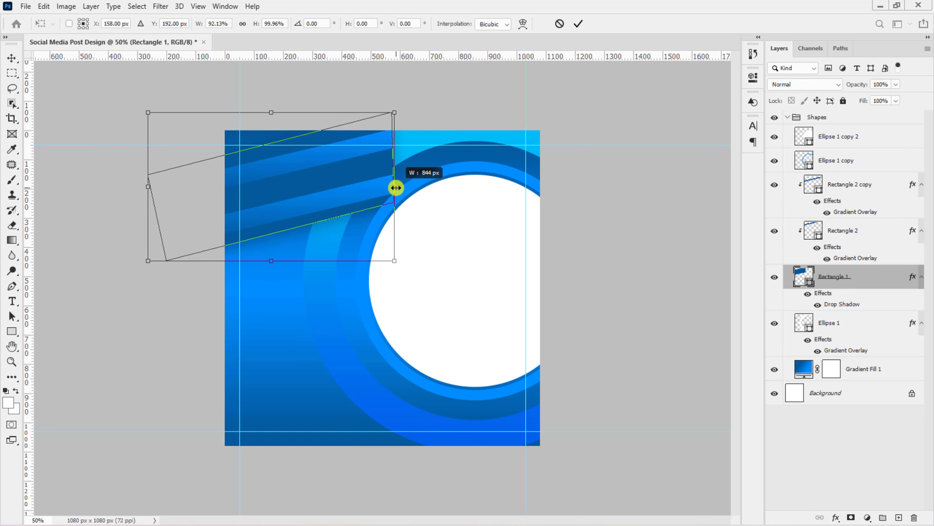
{"action": "key", "text": "Return"}
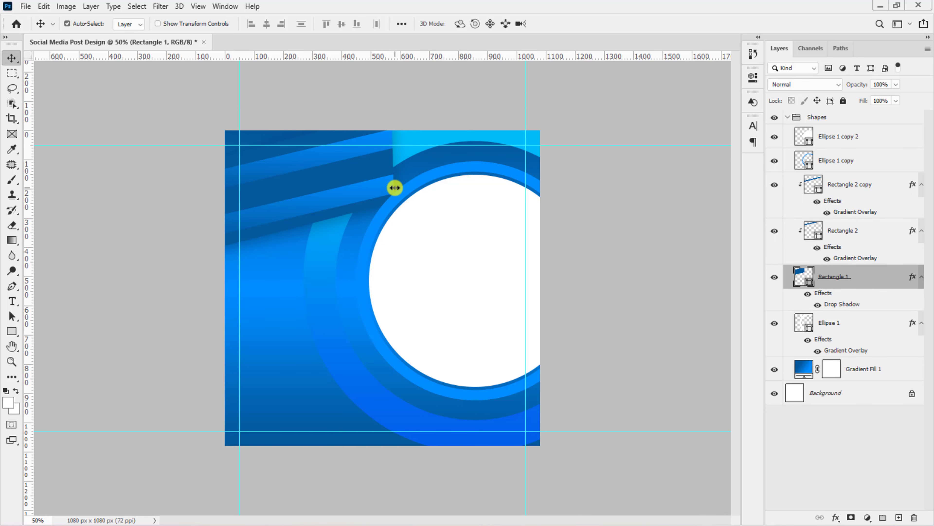
Draw a horizontal rectangle about 604 x 76 px near the canvas's lower left, above Ellipse 1 copy 2 in the layer order
{"action": "left_click", "coordinate": [849, 142]}
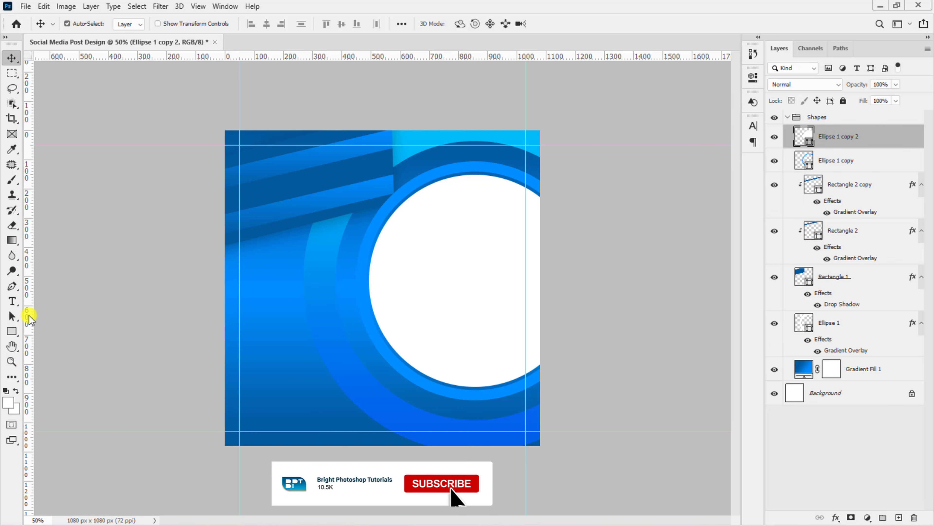
{"action": "left_click", "coordinate": [12, 332]}
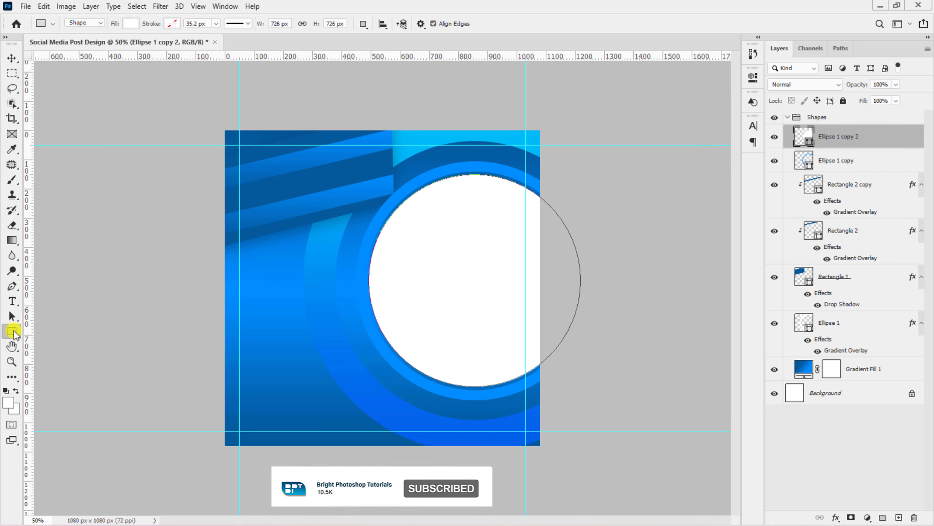
{"action": "key", "text": "ctrl+plus"}
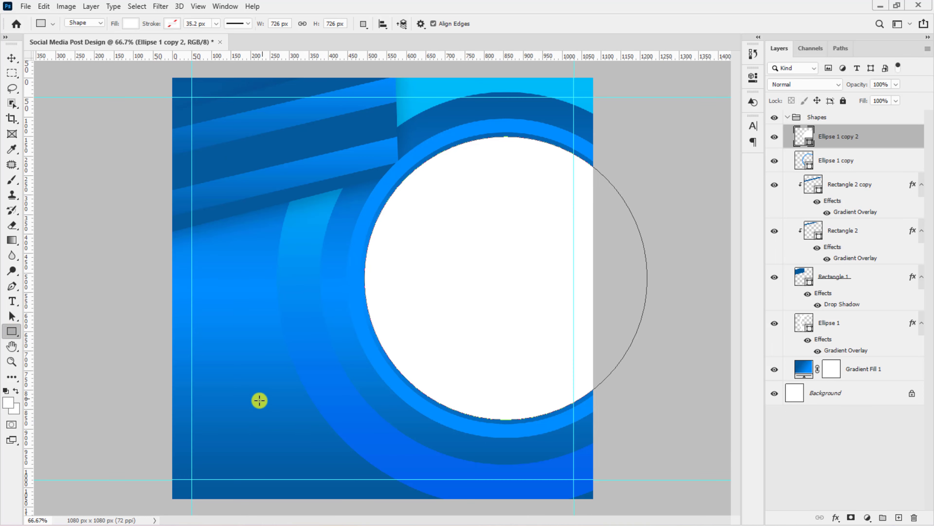
{"action": "left_click_drag", "start_coordinate": [203, 427], "coordinate": [438, 453]}
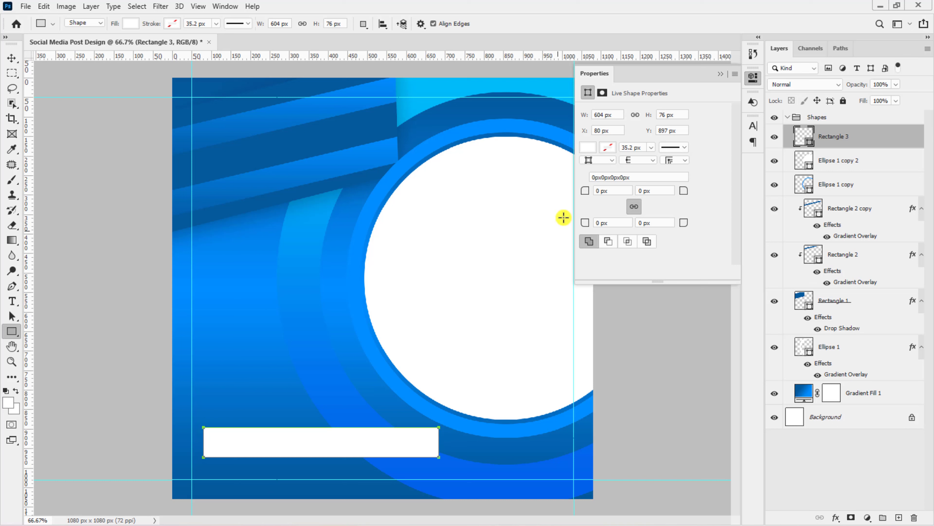
Set the fill color of Rectangle 3 to 008eff
{"action": "left_click", "coordinate": [589, 148]}
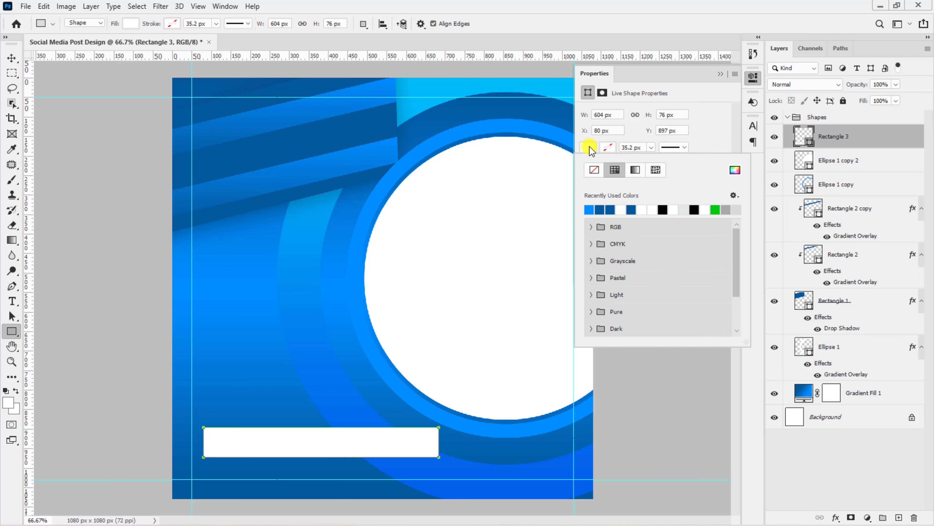
{"action": "left_click", "coordinate": [736, 170]}
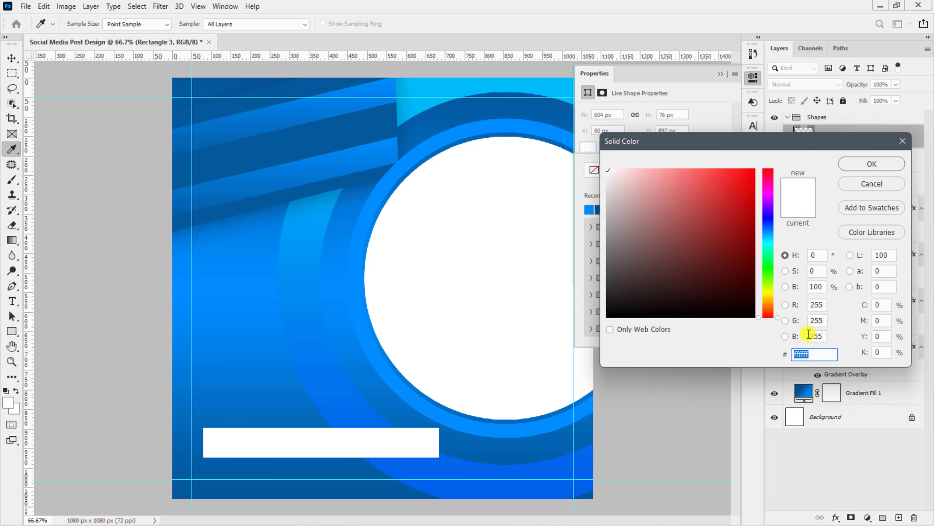
{"action": "type", "text": "008eff"}
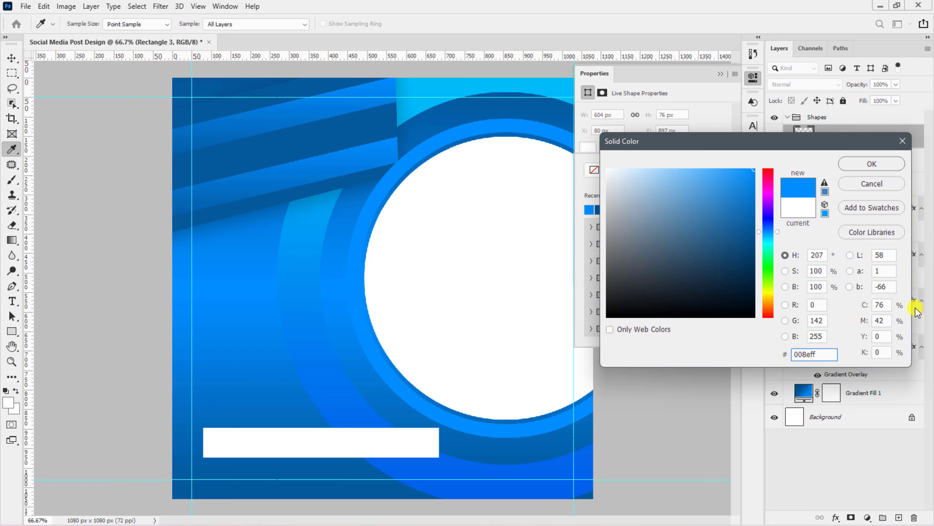
{"action": "left_click", "coordinate": [881, 165]}
Round all corners of Rectangle 3 with a 38 px radius
{"action": "left_click", "coordinate": [753, 78]}
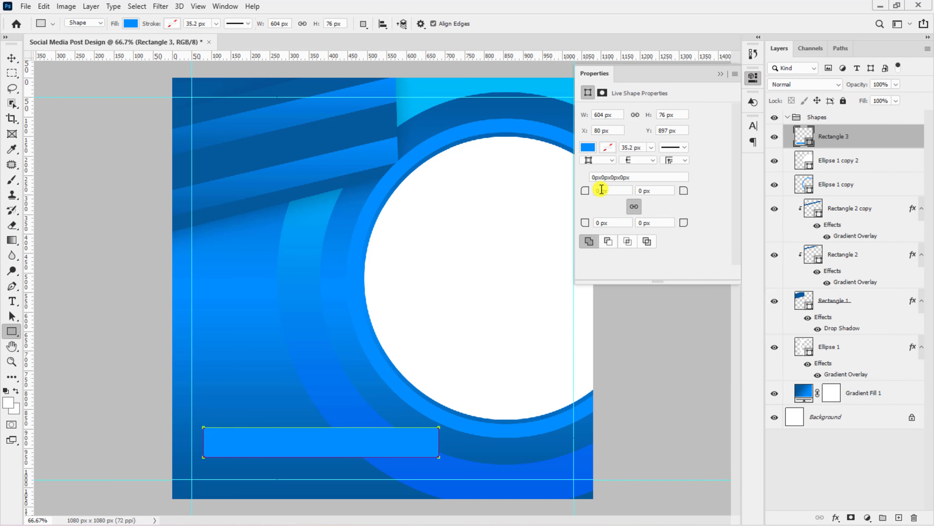
{"action": "key", "text": "Return"}
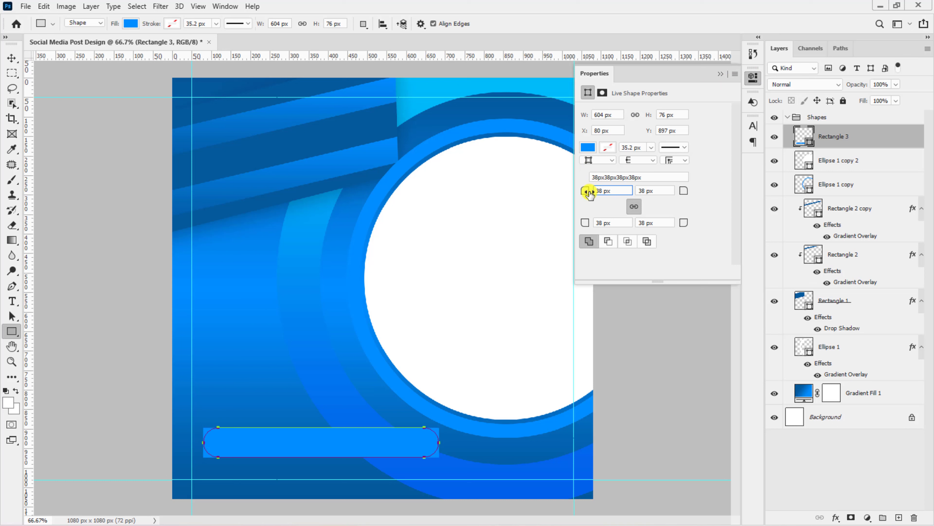
{"action": "left_click", "coordinate": [724, 75]}
Scale the rounded bar down and place it in the canvas's lower-left corner where the margin guides meet
{"action": "key", "text": "v"}
{"action": "key", "text": "ctrl+plus"}
{"action": "scroll", "coordinate": [345, 406], "scroll_direction": "down", "scroll_amount": 3}
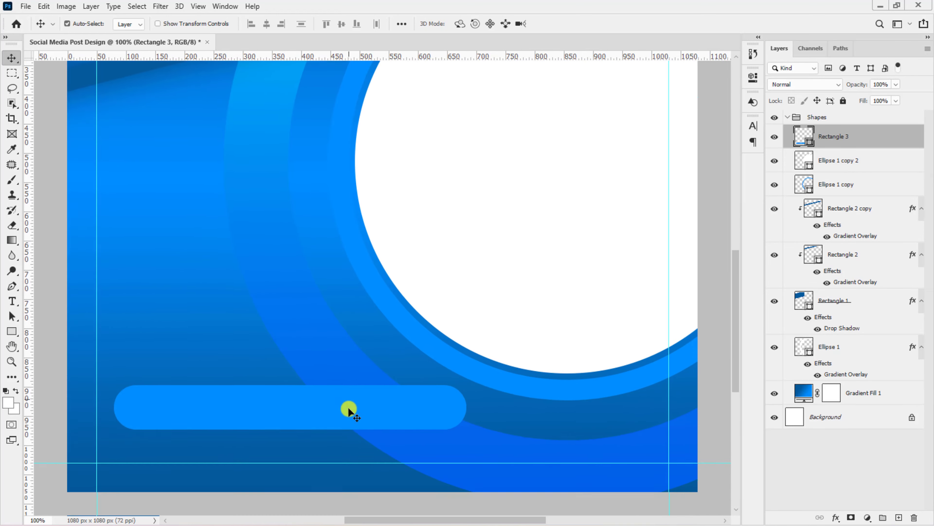
{"action": "key", "text": "ctrl+t"}
{"action": "left_click_drag", "start_coordinate": [465, 370], "coordinate": [420, 366]}
{"action": "left_click_drag", "start_coordinate": [351, 351], "coordinate": [607, 359]}
{"action": "key", "text": "Return"}
Duplicate the rounded bar, make the copy smaller, tilt it slightly counterclockwise, and place it beside the right guide below the circle
{"action": "key", "text": "ctrl+j"}
{"action": "key", "text": "ctrl+t"}
{"action": "left_click_drag", "start_coordinate": [672, 360], "coordinate": [644, 326]}
{"action": "left_click_drag", "start_coordinate": [566, 357], "coordinate": [600, 372]}
{"action": "key", "text": "Return"}
{"action": "left_click", "coordinate": [303, 392]}
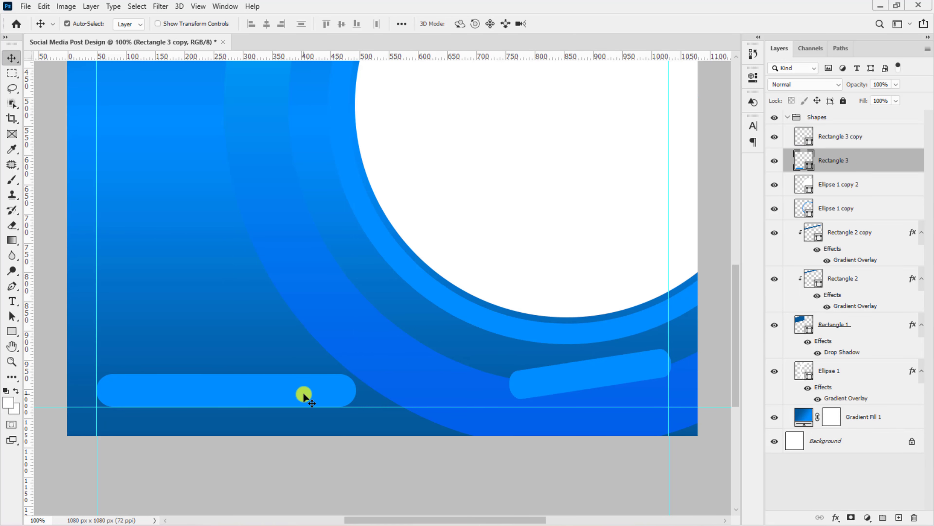
Shorten the lower-left rounded bar to about 89% of its width, keeping its left end on the left margin guide
{"action": "key", "text": "ctrl+t"}
{"action": "left_click_drag", "start_coordinate": [353, 390], "coordinate": [329, 401]}
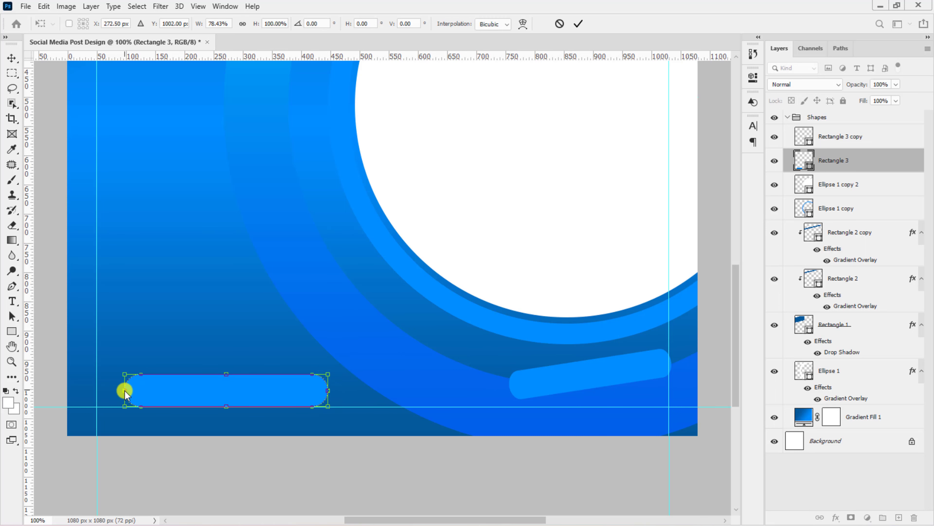
{"action": "left_click_drag", "start_coordinate": [125, 388], "coordinate": [96, 388]}
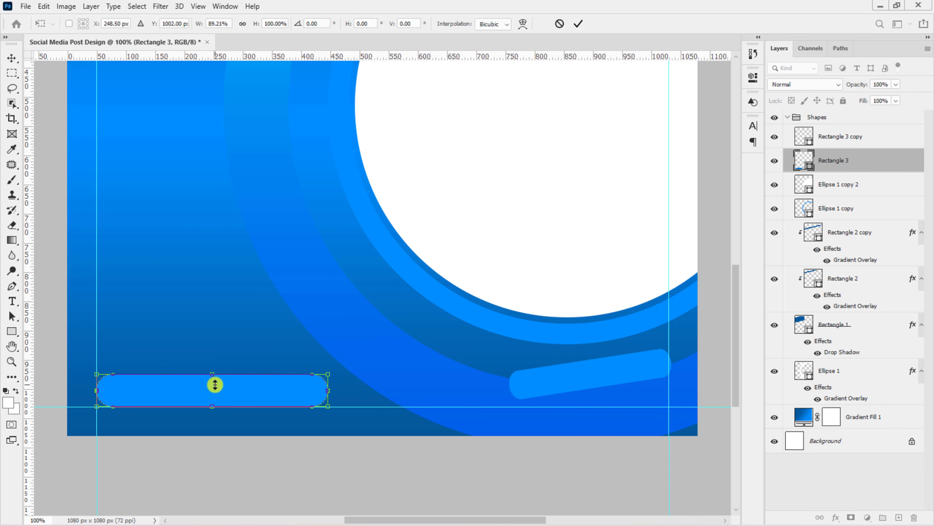
{"action": "key", "text": "Return"}
Scale Ellipse 1, Ellipse 1 copy and Ellipse 1 copy 2 down slightly together around their shared centre
{"action": "left_click", "coordinate": [563, 381]}
{"action": "key", "text": "ctrl+minus"}
{"action": "key", "text": "ctrl+minus"}
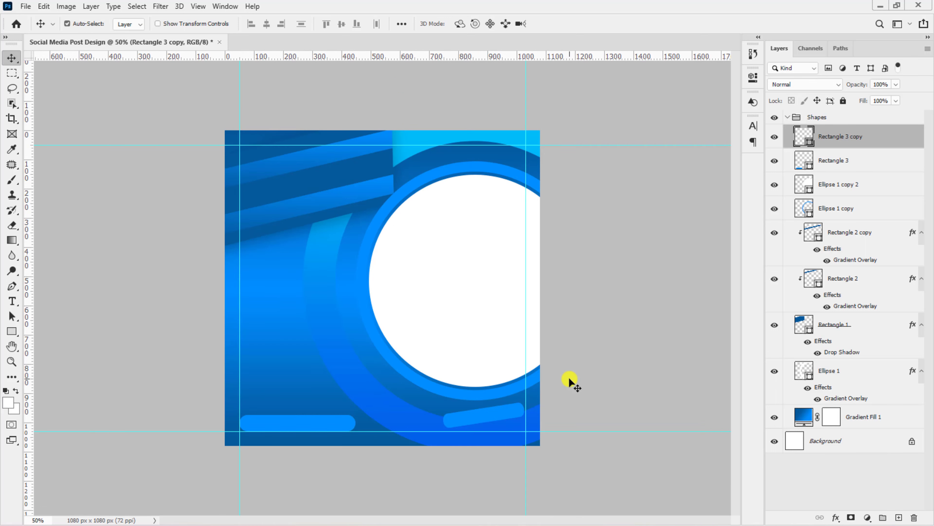
{"action": "left_click", "coordinate": [795, 377]}
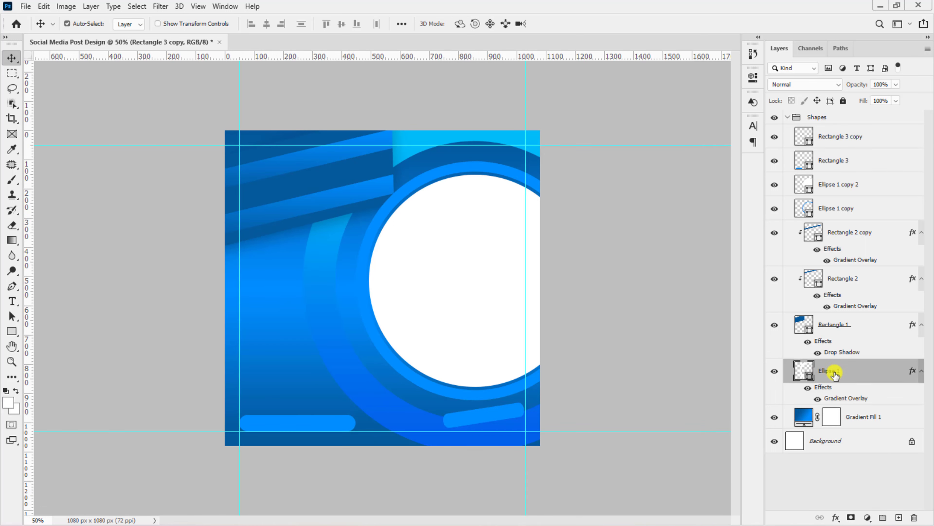
{"action": "left_click", "coordinate": [833, 210], "text": "ctrl"}
{"action": "left_click", "coordinate": [841, 185], "text": "ctrl"}
{"action": "key", "text": "ctrl+t"}
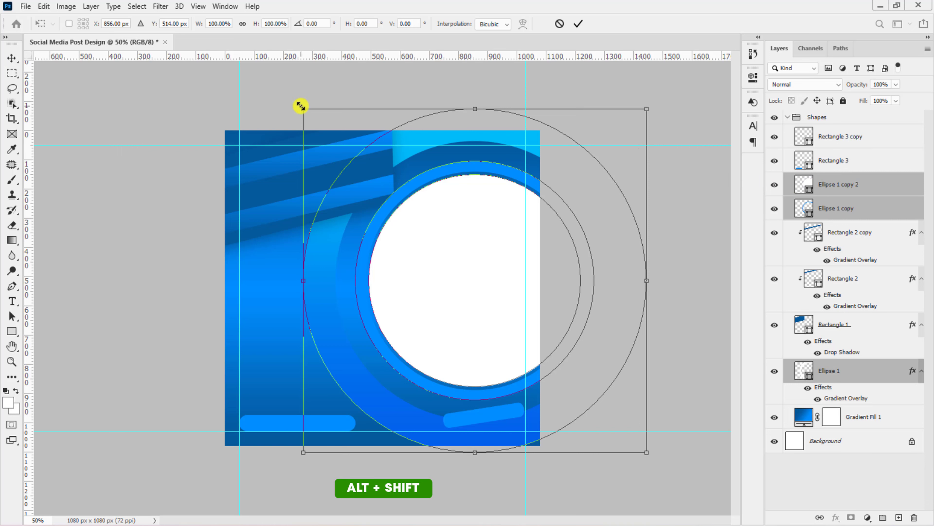
{"action": "left_click_drag", "start_coordinate": [303, 109], "coordinate": [307, 117]}
{"action": "key", "text": "Return"}
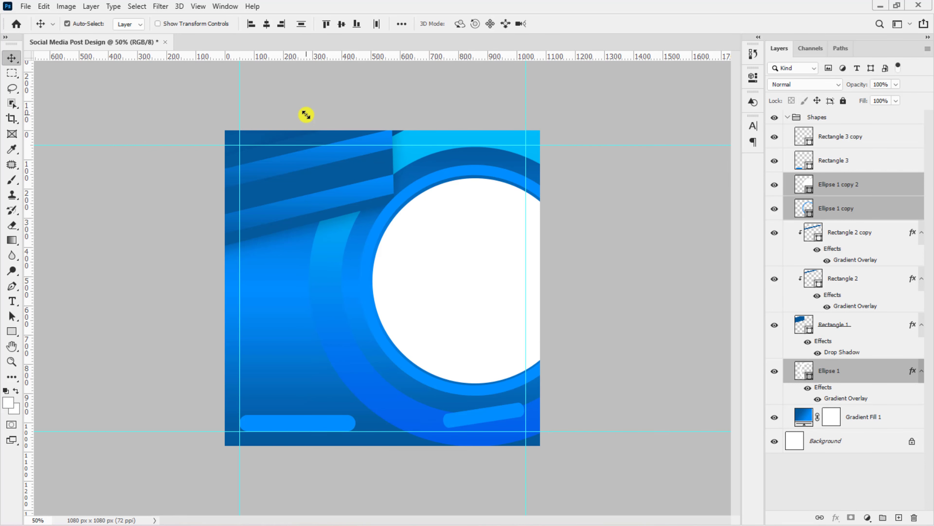
Collapse the Shapes group and create a new layer group named Text above it
{"action": "left_click", "coordinate": [789, 118]}
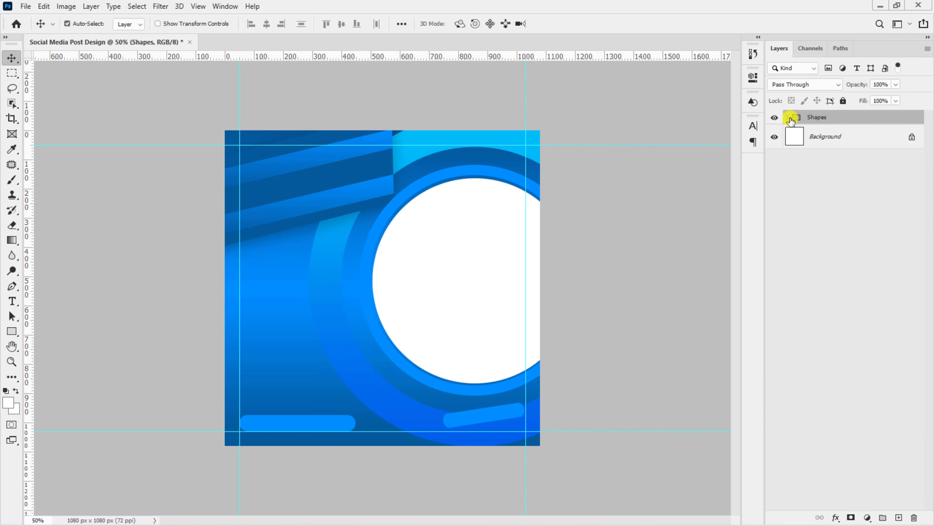
{"action": "left_click", "coordinate": [881, 518]}
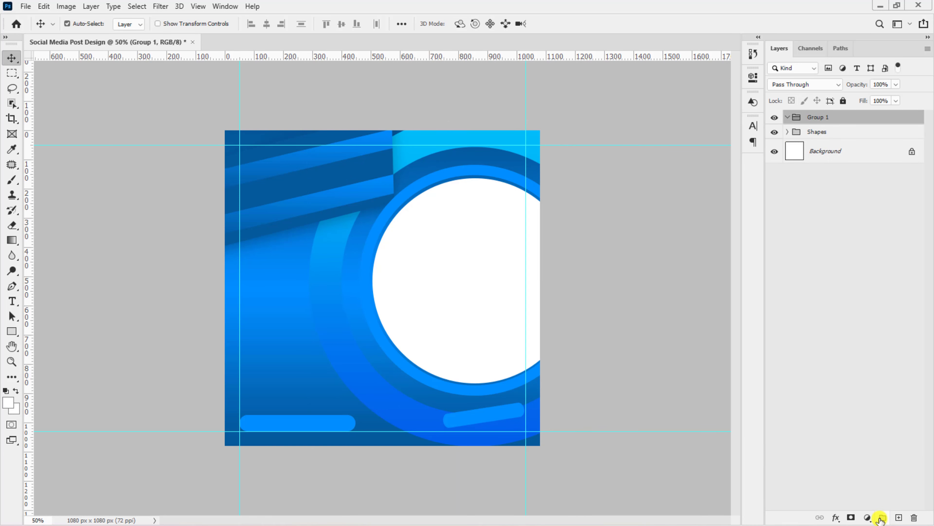
{"action": "double_click", "coordinate": [817, 117]}
{"action": "type", "text": "Text"}
{"action": "key", "text": "Return"}
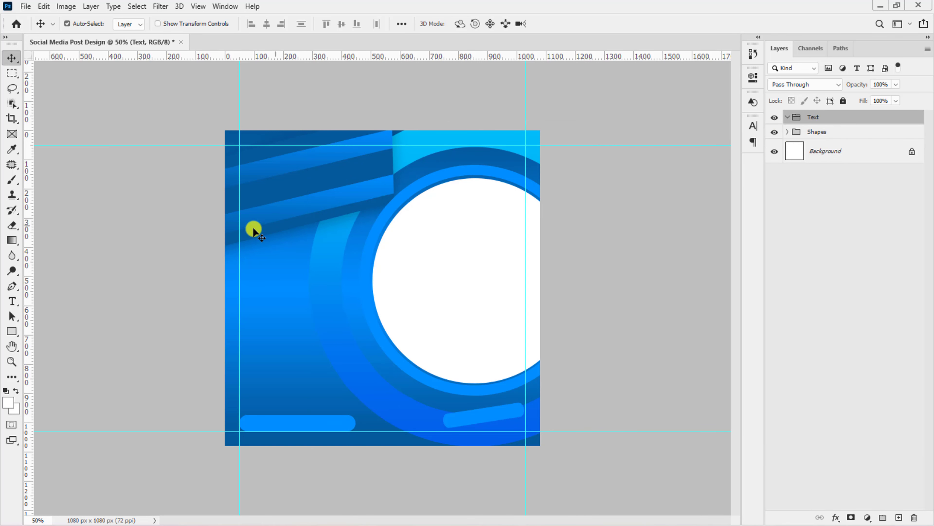
Add an underlined text line reading "Masterclass" in white 60 pt Montserrat Bold Italic
{"action": "left_click", "coordinate": [13, 302]}
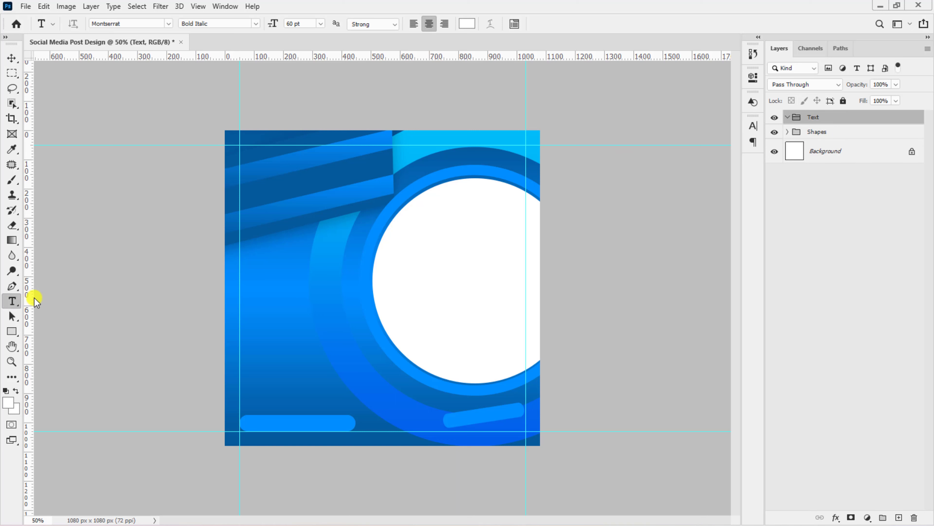
{"action": "key", "text": "ctrl+plus"}
{"action": "left_click", "coordinate": [240, 276]}
{"action": "type", "text": "Masterclass"}
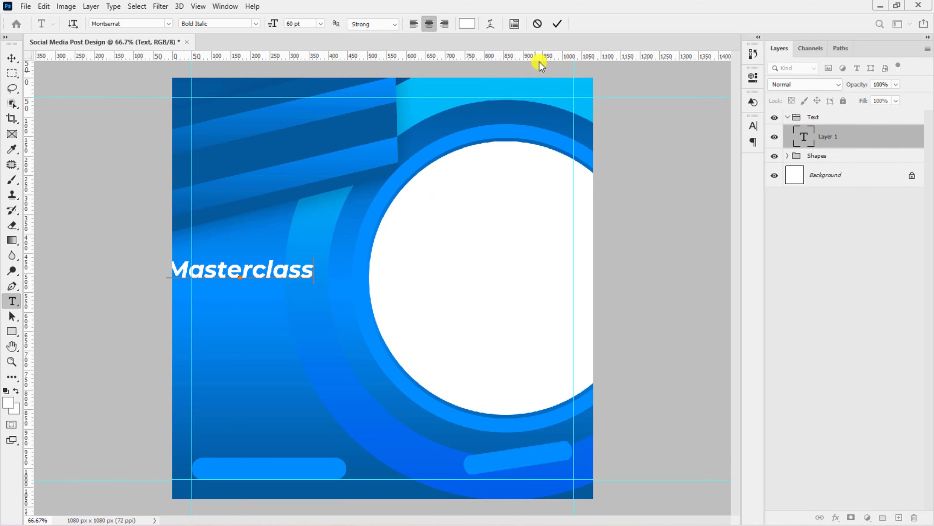
{"action": "left_click", "coordinate": [557, 24]}
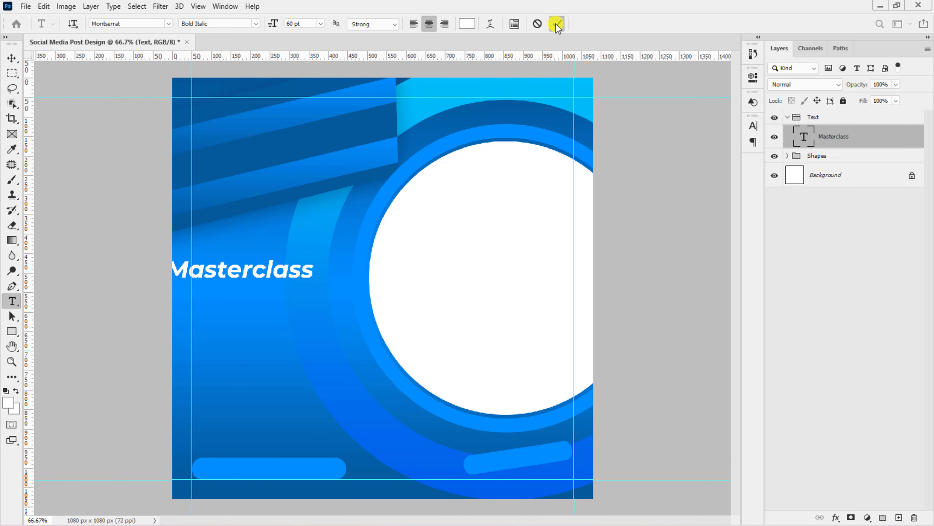
{"action": "left_click", "coordinate": [751, 128]}
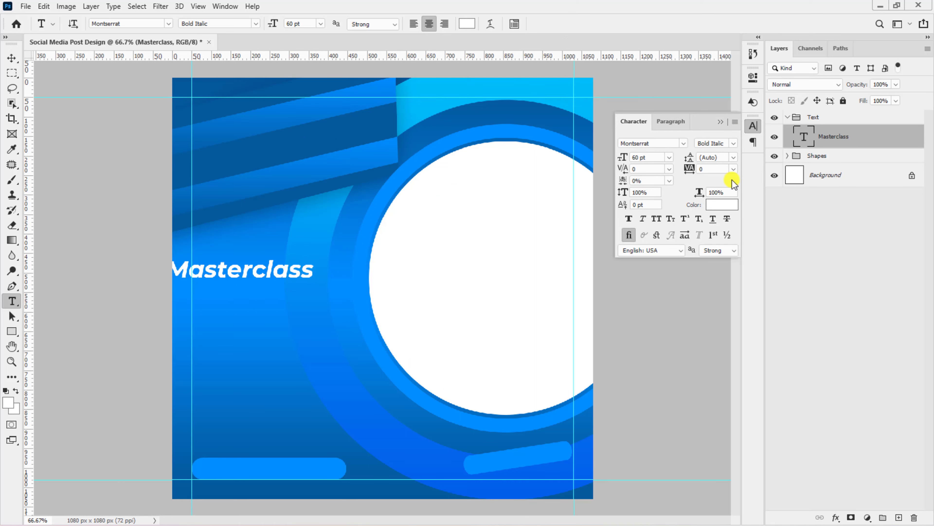
{"action": "left_click", "coordinate": [713, 219]}
{"action": "left_click", "coordinate": [723, 122]}
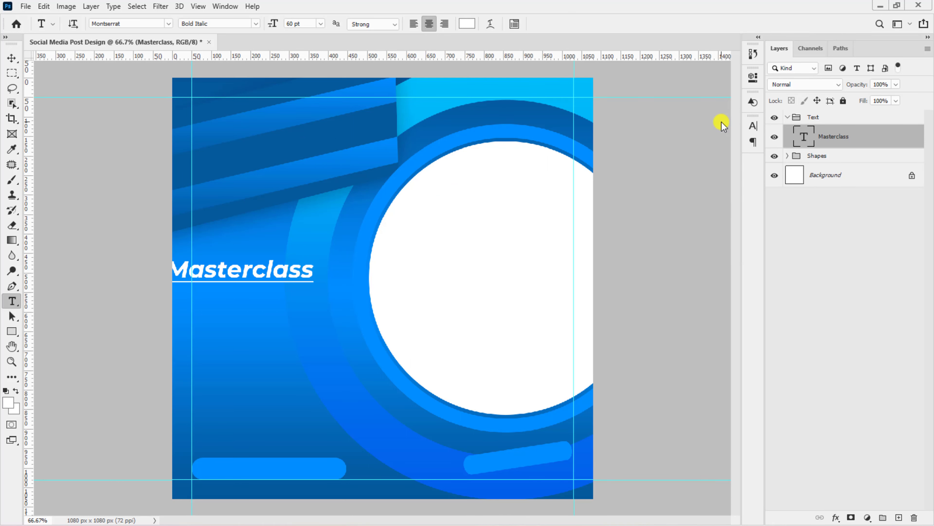
Move the Masterclass text onto the upper slanted stripe and rotate it by -13.29°
{"action": "key", "text": "v"}
{"action": "left_click_drag", "start_coordinate": [284, 274], "coordinate": [328, 124]}
{"action": "key", "text": "ctrl+t"}
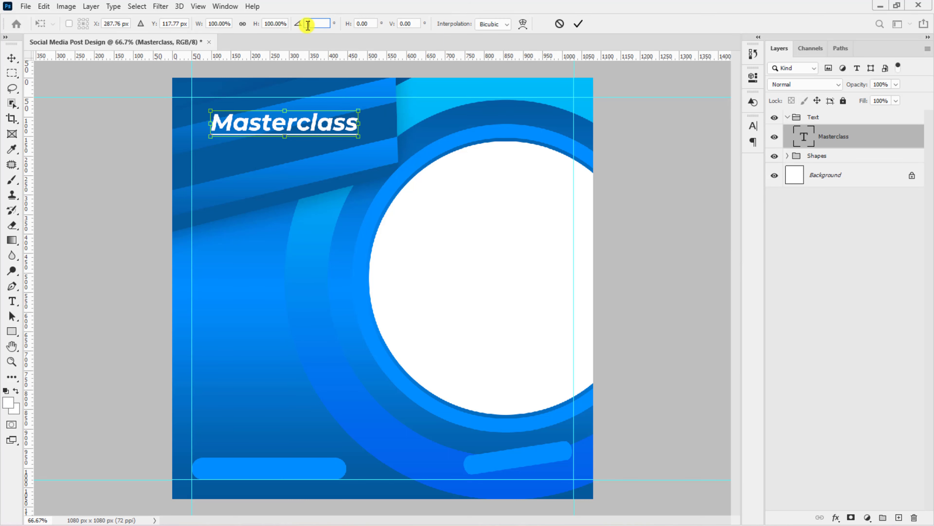
{"action": "type", "text": "-13.29"}
{"action": "key", "text": "Return"}
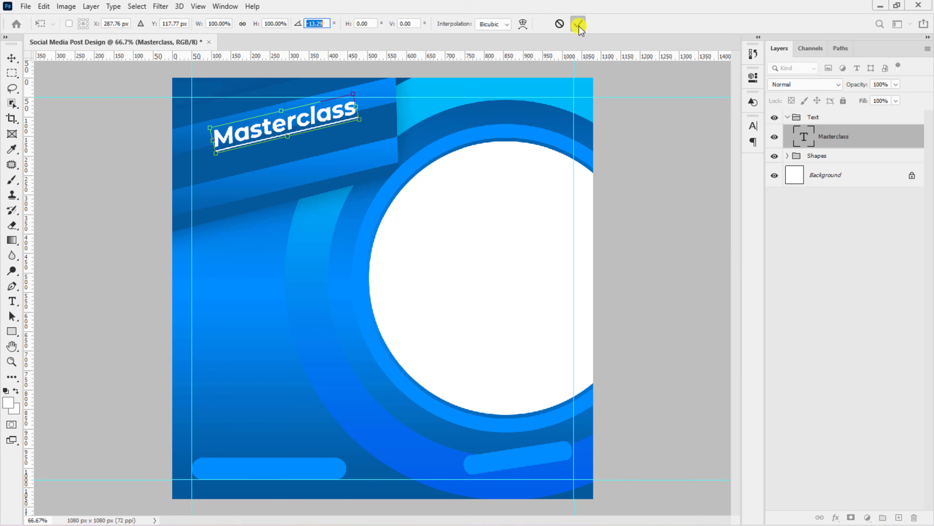
{"action": "left_click", "coordinate": [579, 24]}
Scale the Masterclass text down slightly to about 55 pt and align its left edge with the left margin guide
{"action": "key", "text": "ctrl+t"}
{"action": "left_click_drag", "start_coordinate": [327, 119], "coordinate": [289, 115]}
{"action": "key", "text": "Return"}
Duplicate the Masterclass text, place the copy on the lower slanted stripe, and change its wording to "webinar"
{"action": "key", "text": "ctrl+plus"}
{"action": "scroll", "coordinate": [288, 114], "scroll_direction": "up", "scroll_amount": 5}
{"action": "key", "text": "ctrl+j"}
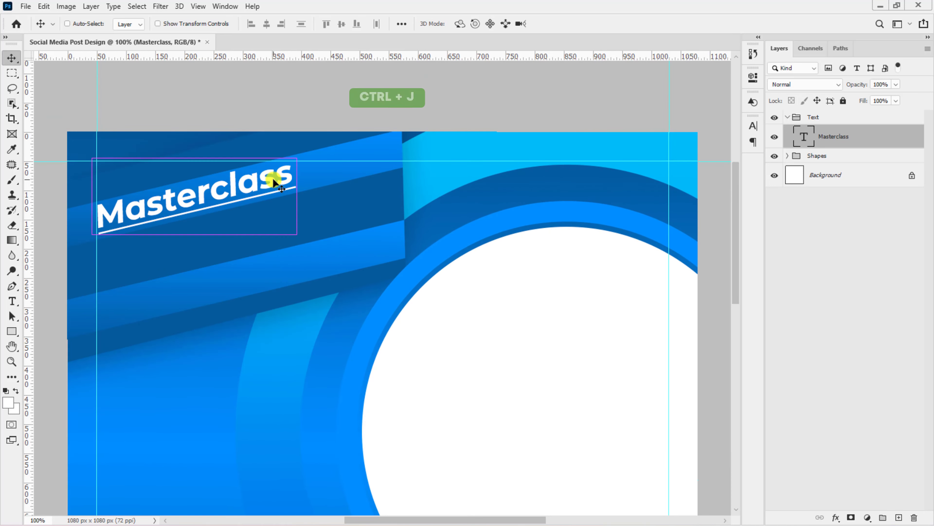
{"action": "left_click_drag", "start_coordinate": [250, 184], "coordinate": [253, 280]}
{"action": "double_click", "coordinate": [253, 280]}
{"action": "type", "text": "webinar"}
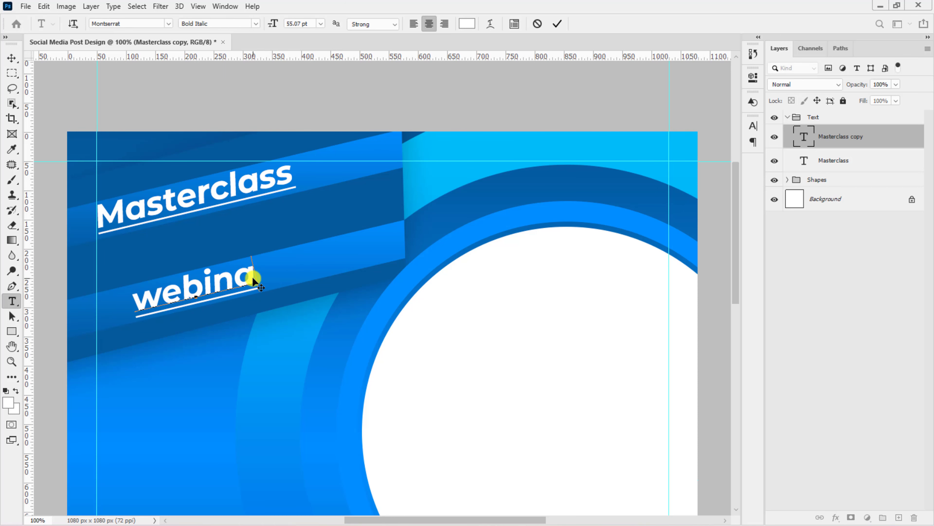
{"action": "key", "text": "ctrl+Return"}
Duplicate the Masterclass text onto the dark stripe between the two lines and change the copy's wording to "Photography"
{"action": "left_click_drag", "start_coordinate": [173, 203], "coordinate": [220, 236], "text": "alt"}
{"action": "double_click", "coordinate": [221, 235]}
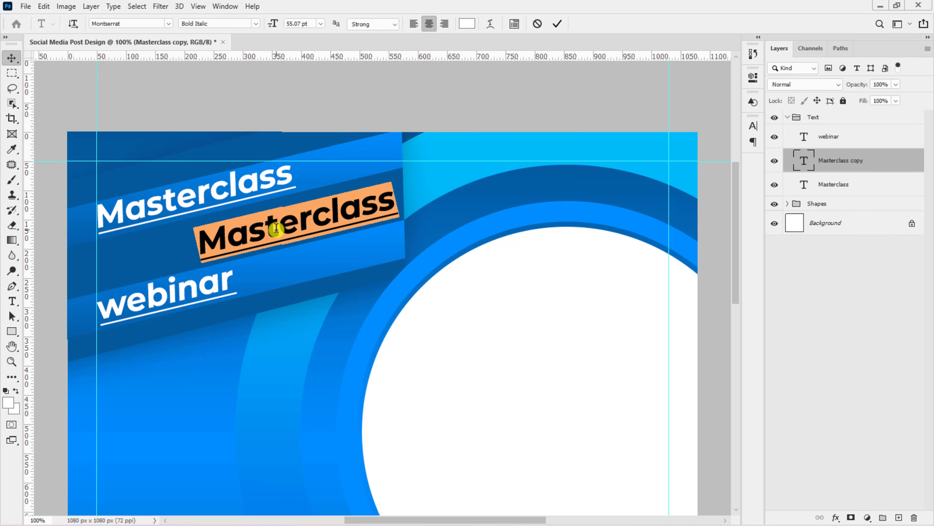
{"action": "type", "text": "Photography"}
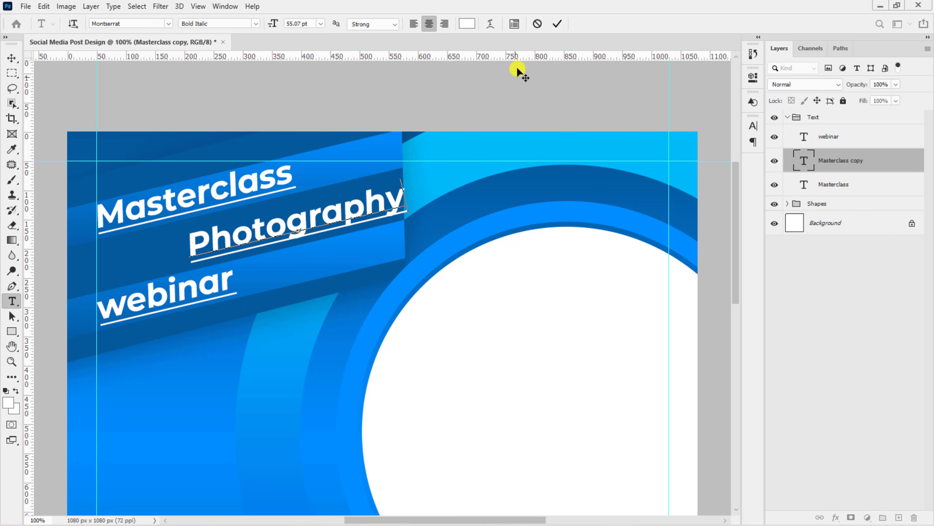
{"action": "left_click", "coordinate": [558, 25]}
Change the Photography text's font style to Black Italic
{"action": "key", "text": "v"}
{"action": "left_click", "coordinate": [752, 128]}
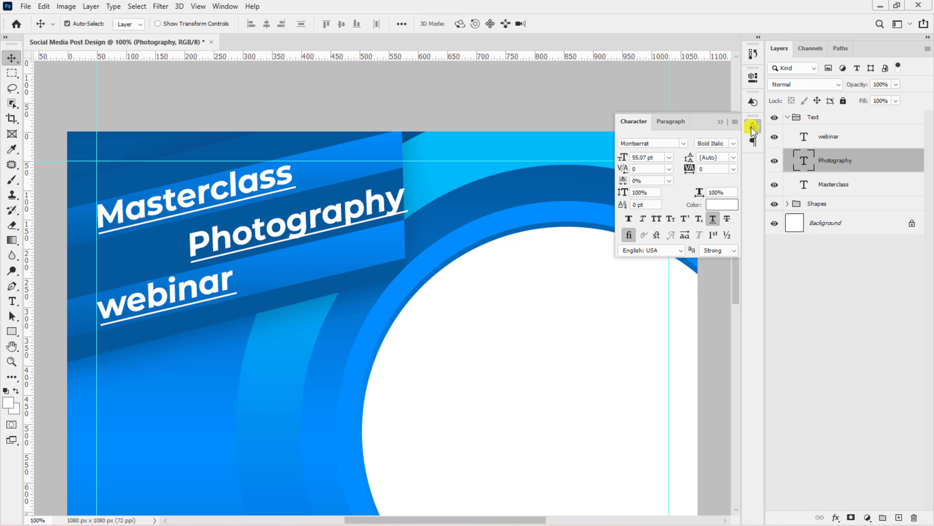
{"action": "left_click", "coordinate": [733, 144]}
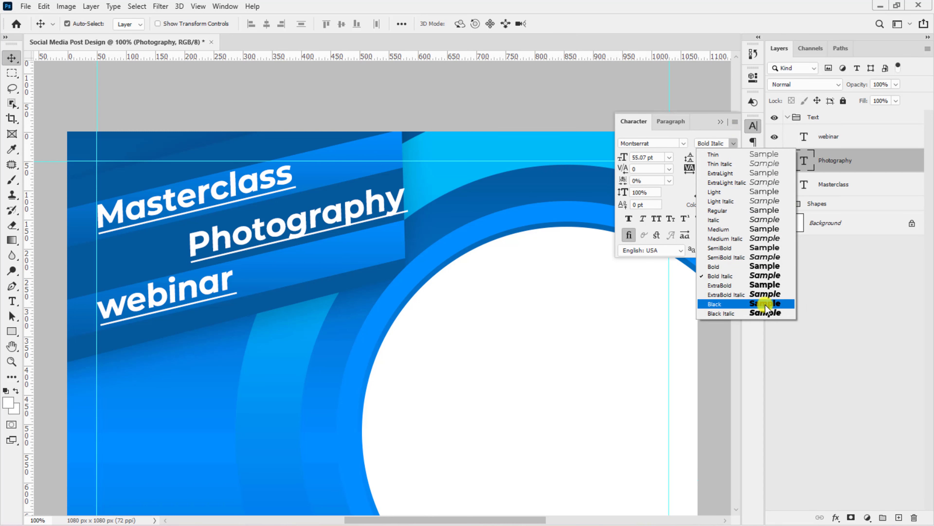
{"action": "left_click", "coordinate": [765, 312]}
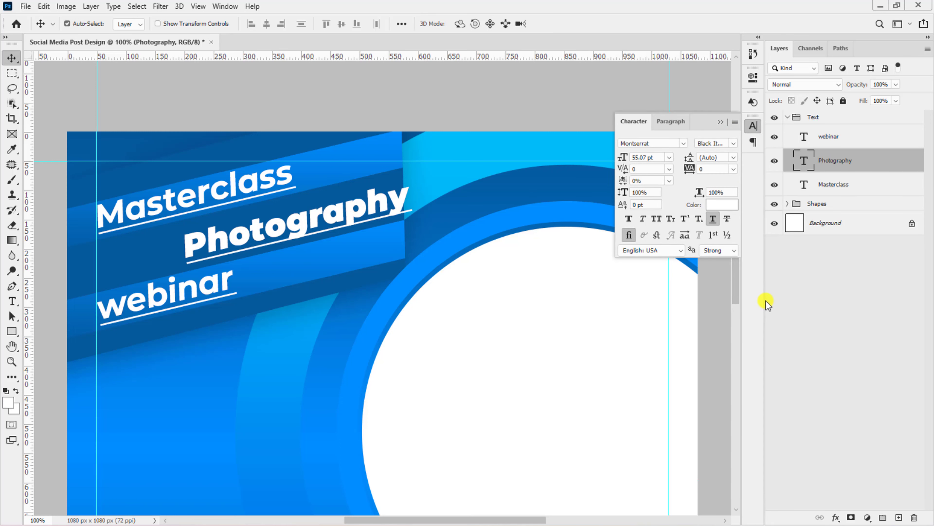
Set the Photography text color to 008dfc
{"action": "left_click", "coordinate": [721, 205]}
{"action": "double_click", "coordinate": [799, 350]}
{"action": "type", "text": "008"}
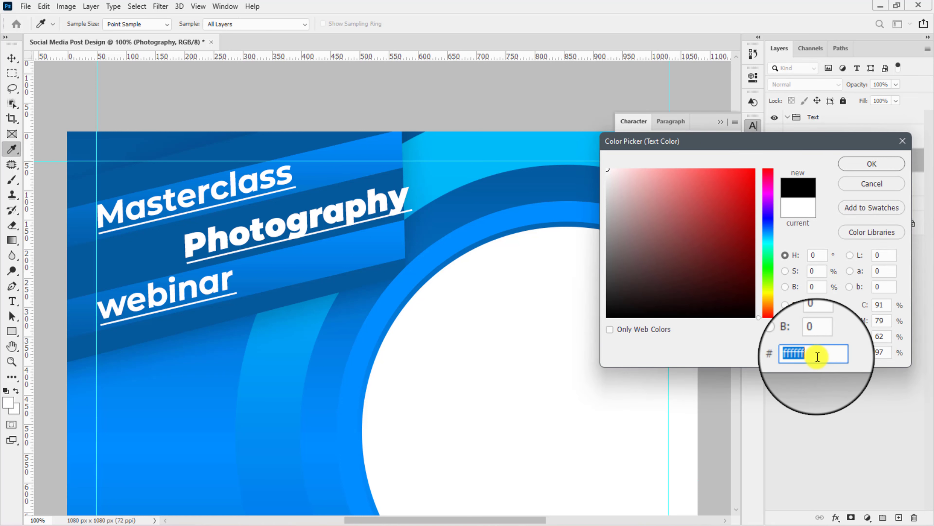
{"action": "type", "text": "dfc"}
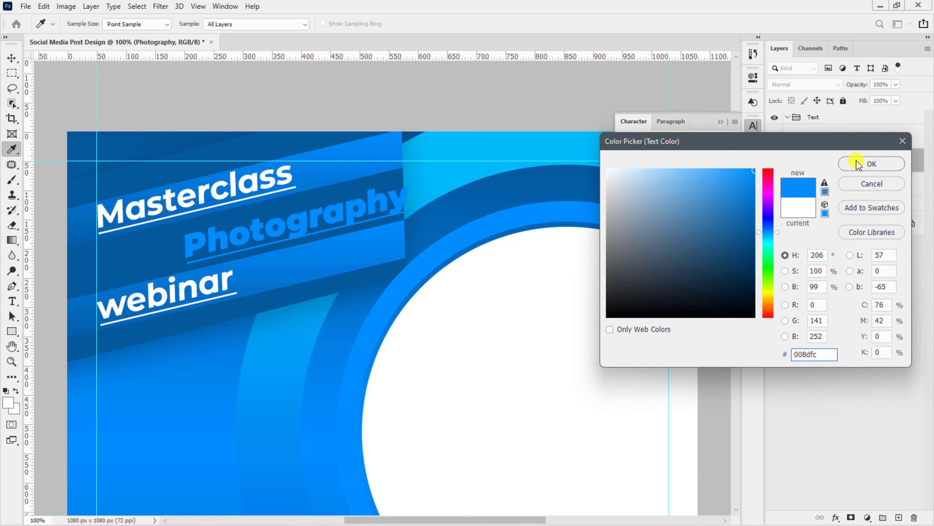
{"action": "left_click", "coordinate": [857, 165]}
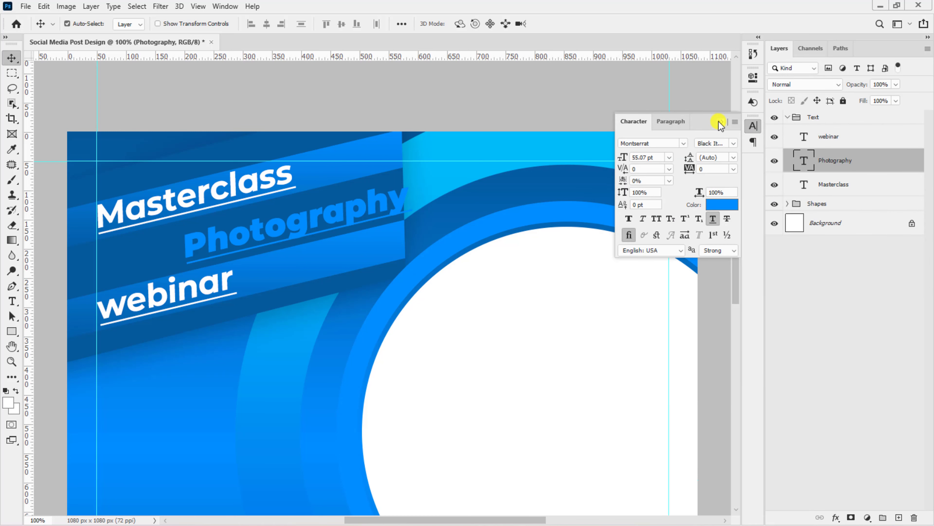
{"action": "left_click", "coordinate": [721, 123]}
Enlarge the Photography text to about 121%, align its left edge with the left margin guide, and remove its underline
{"action": "left_click_drag", "start_coordinate": [347, 214], "coordinate": [273, 212]}
{"action": "key", "text": "ctrl+t"}
{"action": "left_click_drag", "start_coordinate": [335, 193], "coordinate": [360, 183]}
{"action": "left_click_drag", "start_coordinate": [223, 236], "coordinate": [237, 232]}
{"action": "left_click_drag", "start_coordinate": [239, 231], "coordinate": [240, 231]}
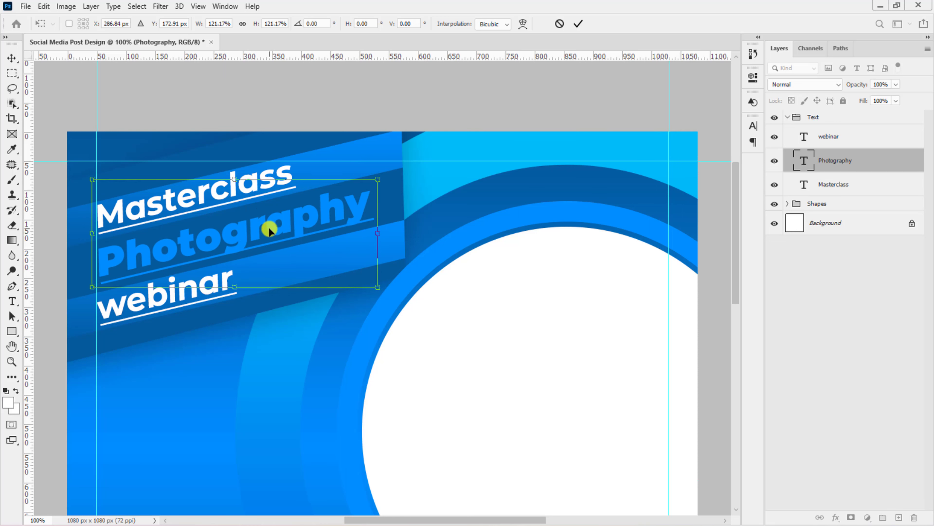
{"action": "key", "text": "Return"}
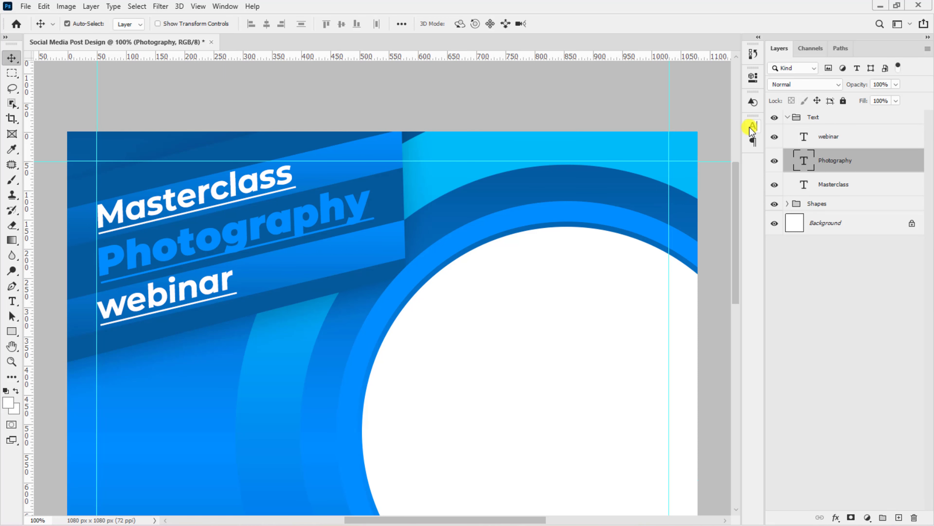
{"action": "left_click", "coordinate": [752, 127]}
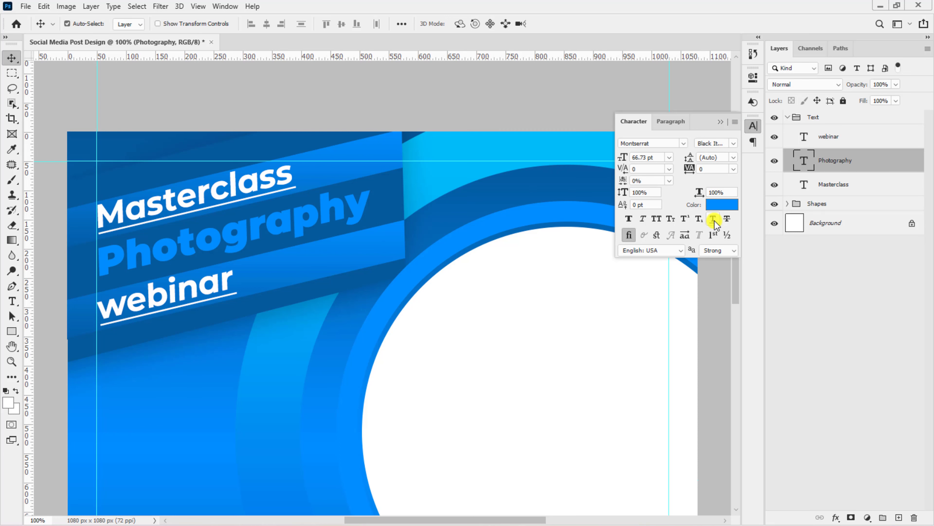
{"action": "left_click", "coordinate": [721, 121]}
Add a drop shadow to the Photography text with 57% opacity, 45° angle, 6 px distance and 8 px size
{"action": "double_click", "coordinate": [901, 162]}
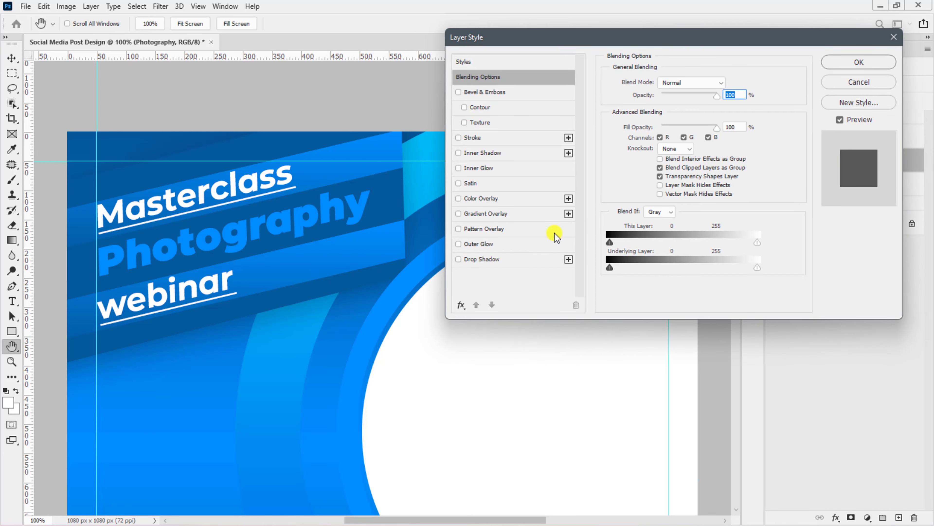
{"action": "left_click", "coordinate": [459, 260]}
{"action": "left_click", "coordinate": [486, 260]}
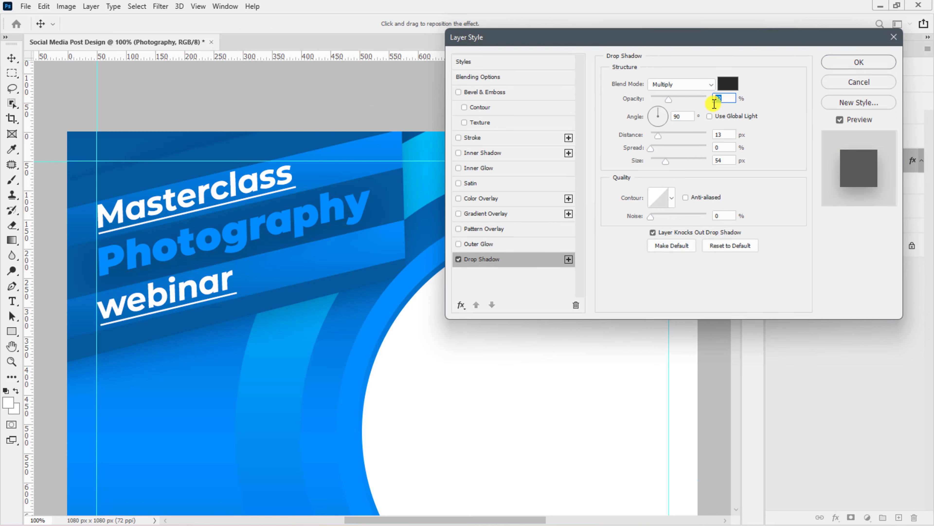
{"action": "type", "text": "57"}
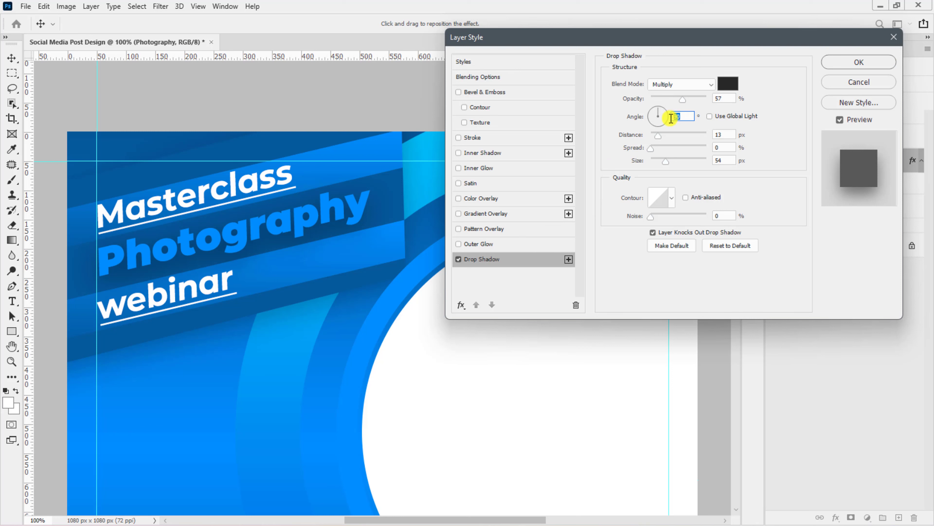
{"action": "type", "text": "45"}
{"action": "double_click", "coordinate": [719, 135]}
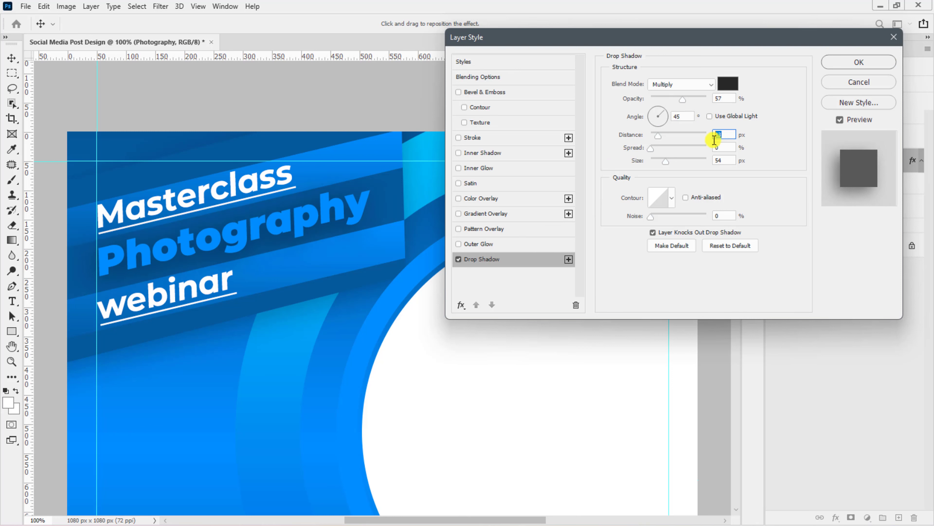
{"action": "type", "text": "6"}
{"action": "type", "text": "8"}
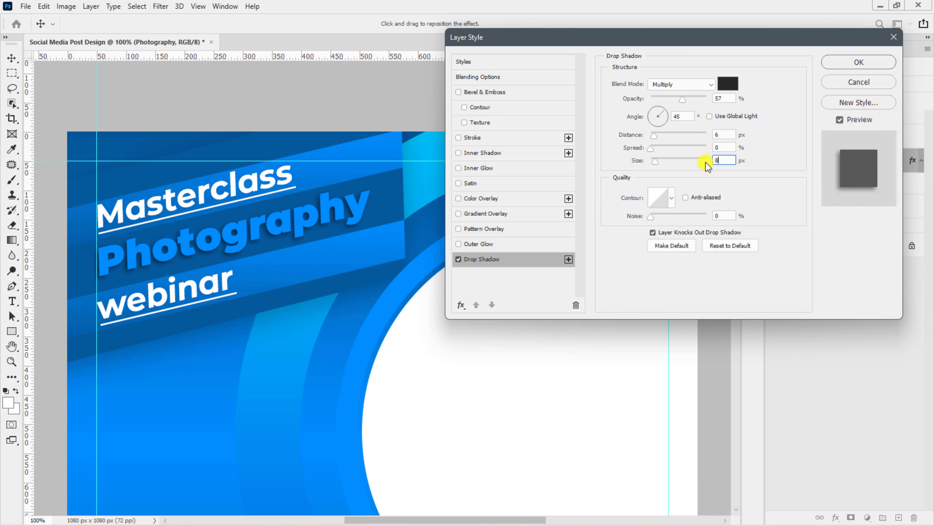
{"action": "left_click", "coordinate": [851, 65]}
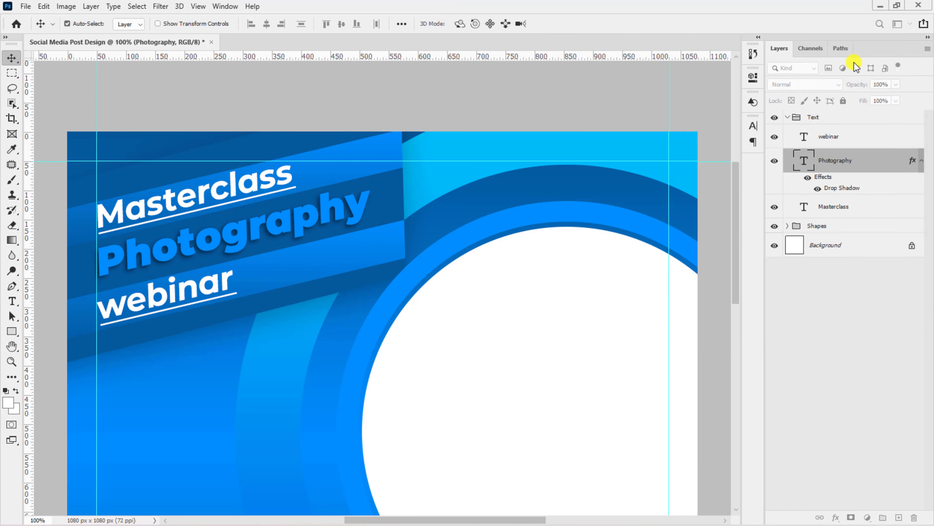
Add a left-aligned, white 24 pt text "Get the best training with us" on two lines below the title, inside the Text group
{"action": "left_click", "coordinate": [12, 301]}
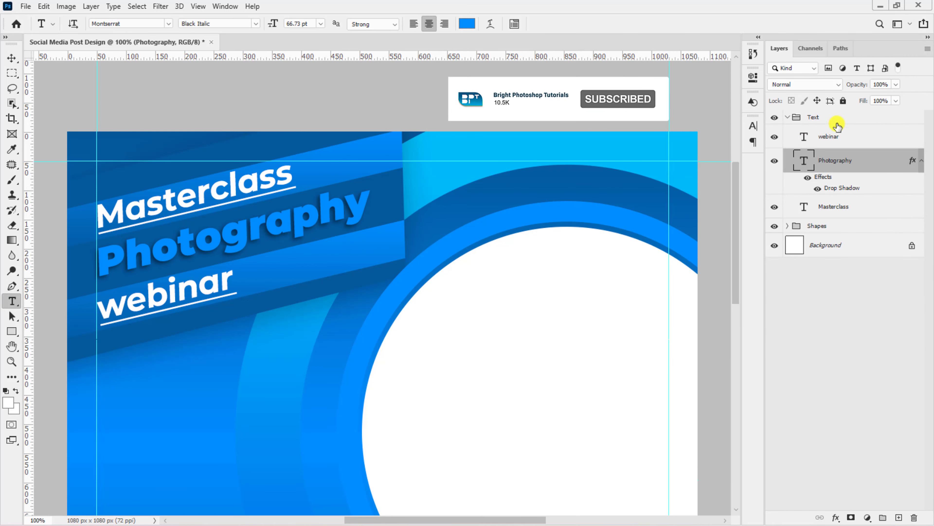
{"action": "left_click", "coordinate": [829, 118]}
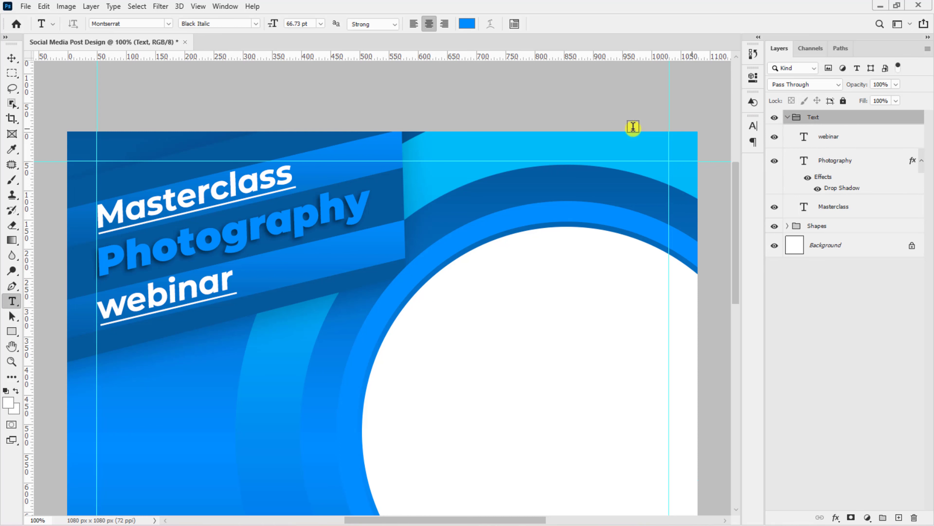
{"action": "left_click", "coordinate": [320, 24]}
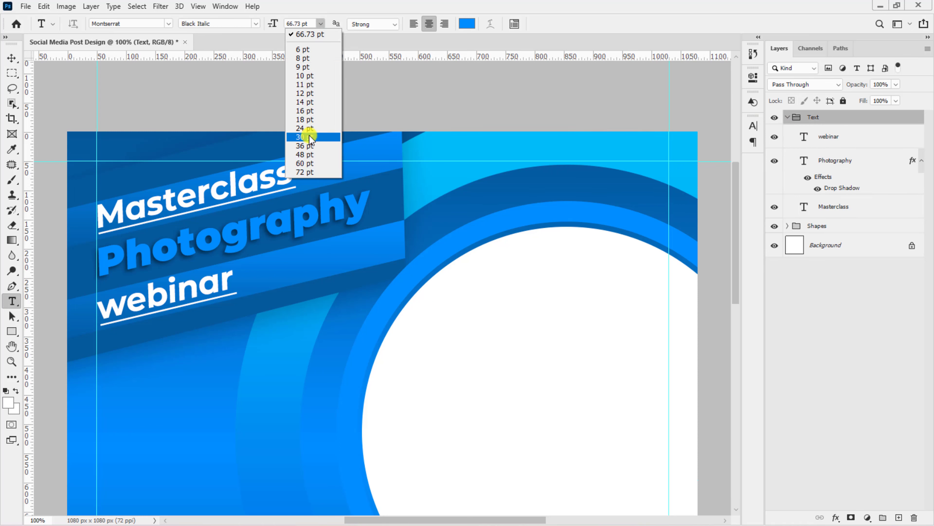
{"action": "left_click", "coordinate": [313, 130]}
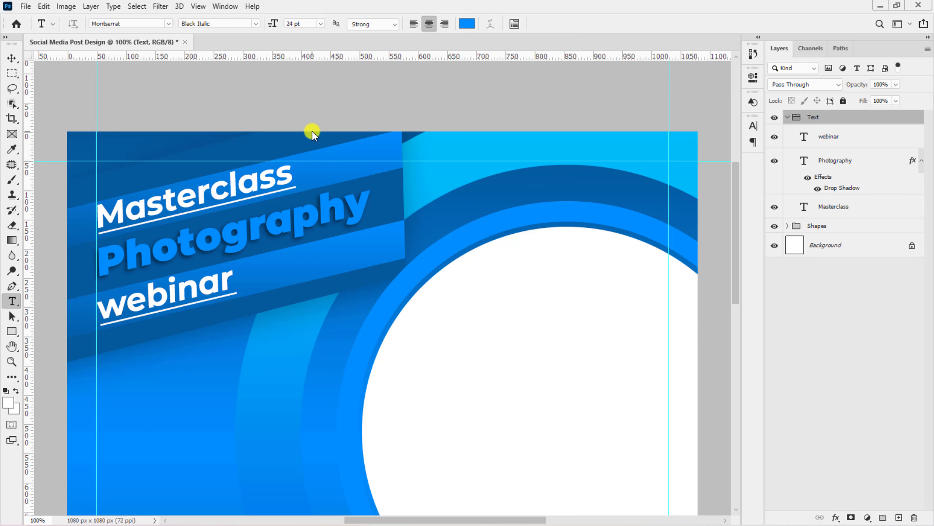
{"action": "left_click", "coordinate": [468, 24]}
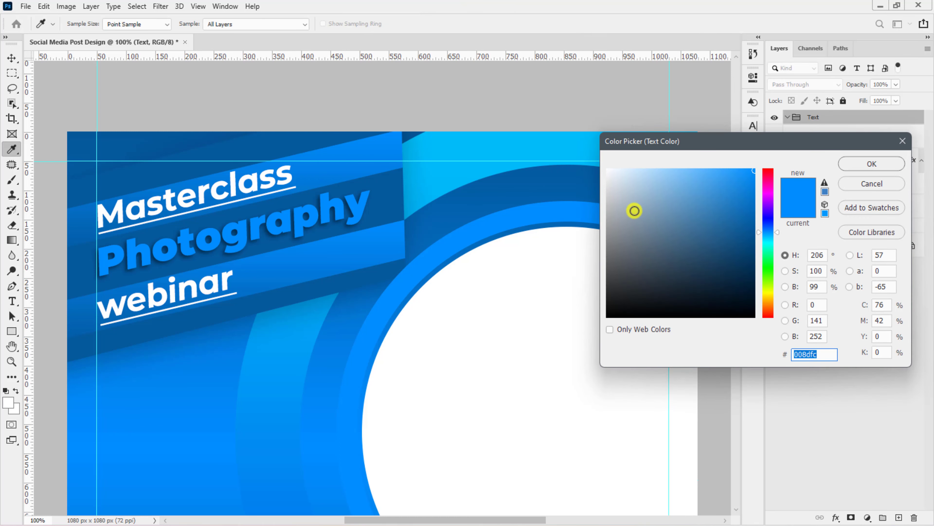
{"action": "left_click_drag", "start_coordinate": [635, 211], "coordinate": [598, 156]}
{"action": "left_click", "coordinate": [843, 165]}
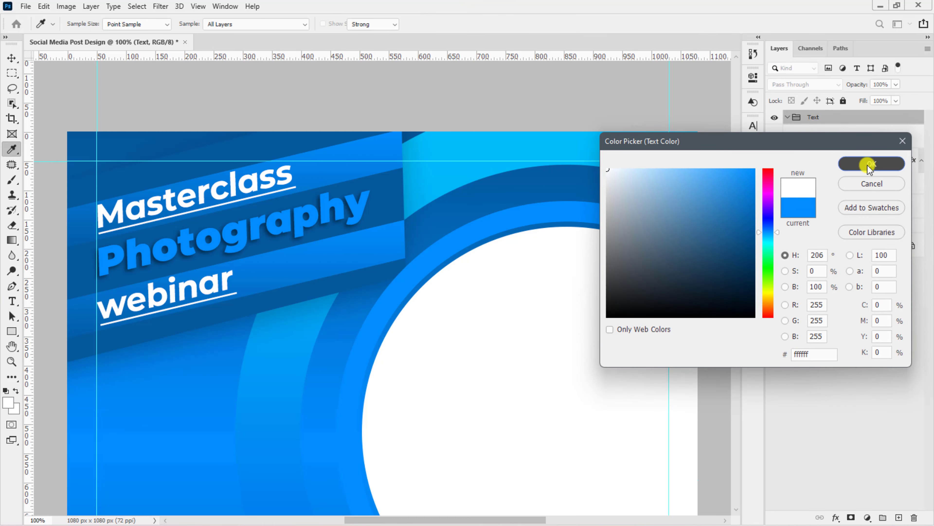
{"action": "left_click", "coordinate": [126, 396]}
{"action": "type", "text": "Ge"}
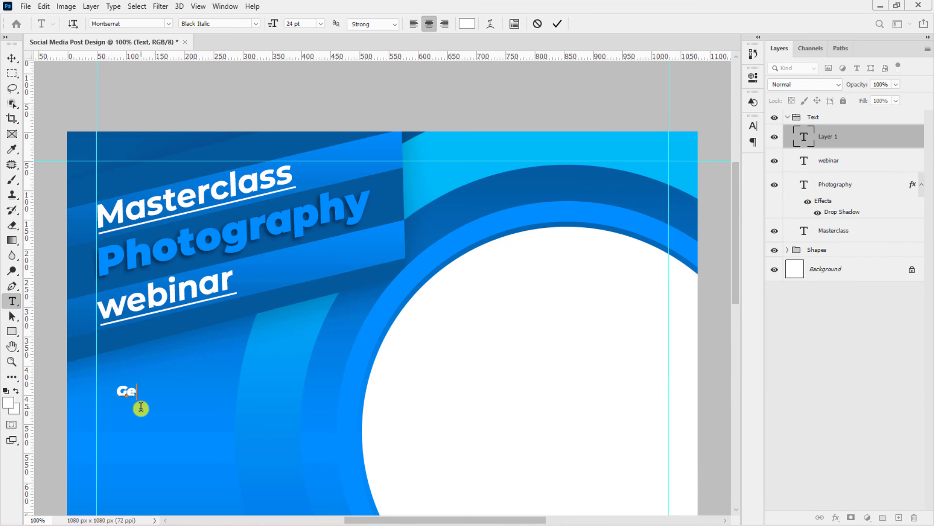
{"action": "type", "text": "t the best "}
{"action": "type", "text": "training with us"}
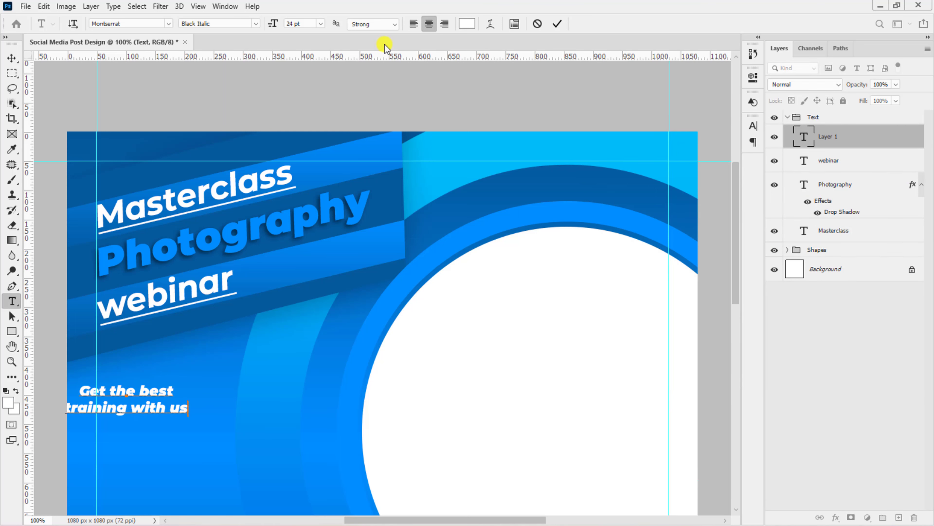
{"action": "key", "text": "ctrl+Return"}
{"action": "left_click", "coordinate": [414, 24]}
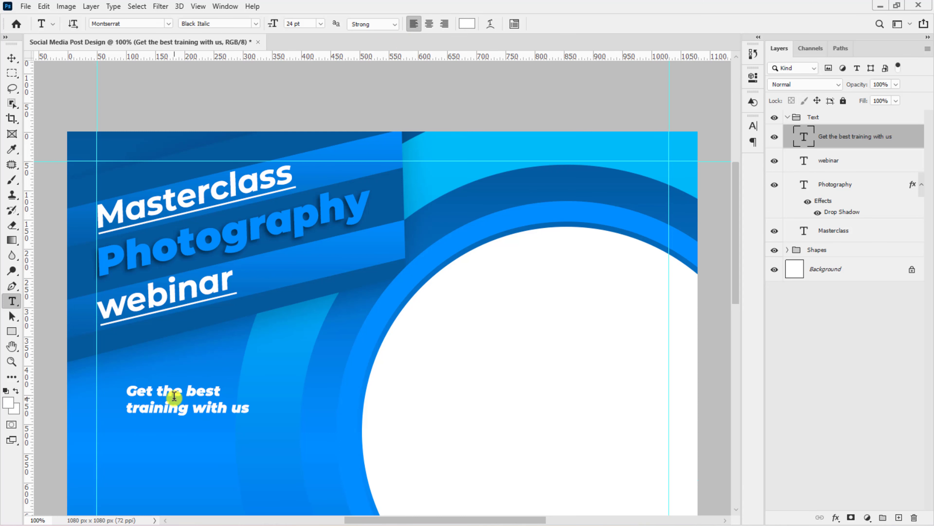
Scale the "Get the best training with us" text up to about 35.6 pt and move it close to the left margin guide
{"action": "left_click", "coordinate": [11, 61]}
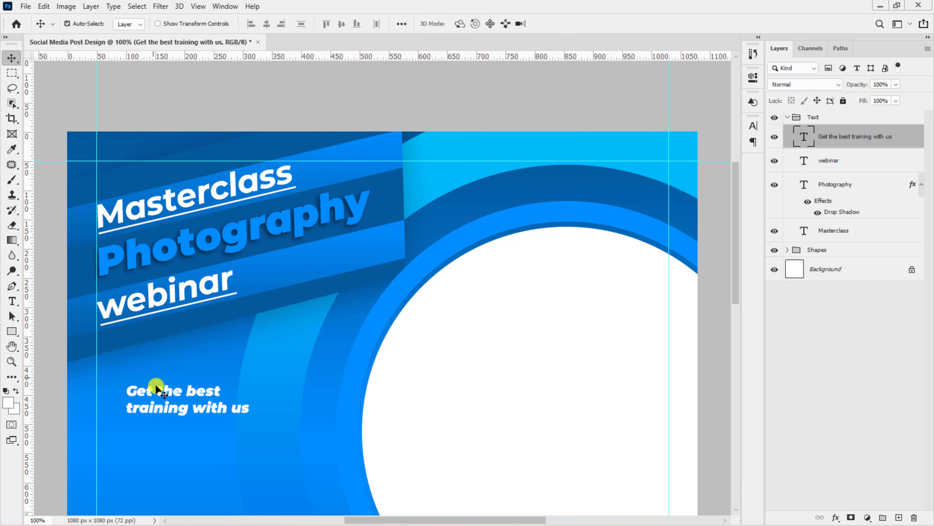
{"action": "key", "text": "ctrl+t"}
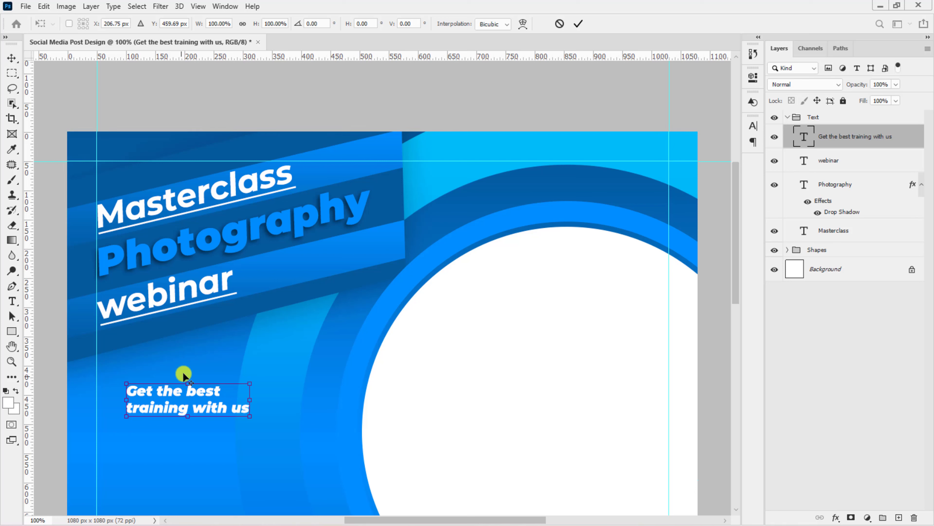
{"action": "left_click_drag", "start_coordinate": [254, 384], "coordinate": [289, 377]}
{"action": "left_click_drag", "start_coordinate": [220, 388], "coordinate": [230, 395]}
{"action": "double_click", "coordinate": [248, 413]}
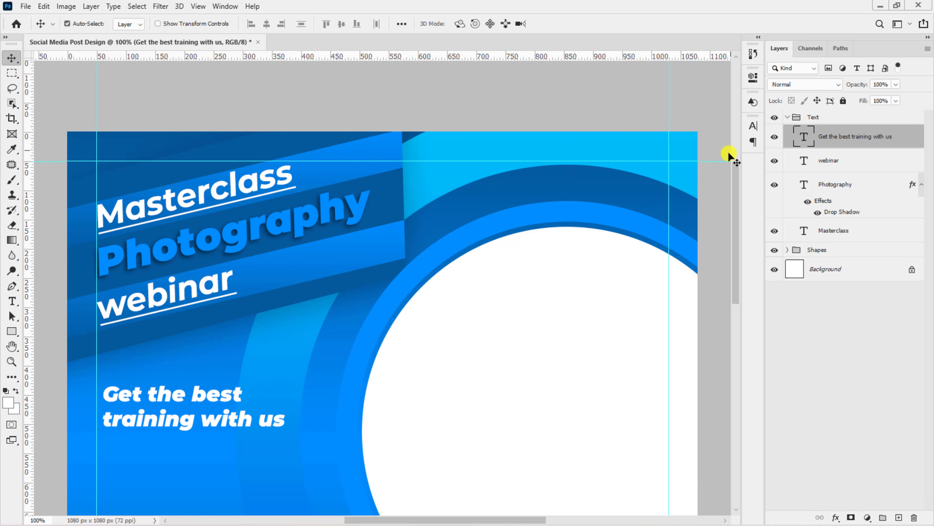
Change the font style of the "Get the best training with us" text to SemiBold Italic
{"action": "left_click", "coordinate": [753, 128]}
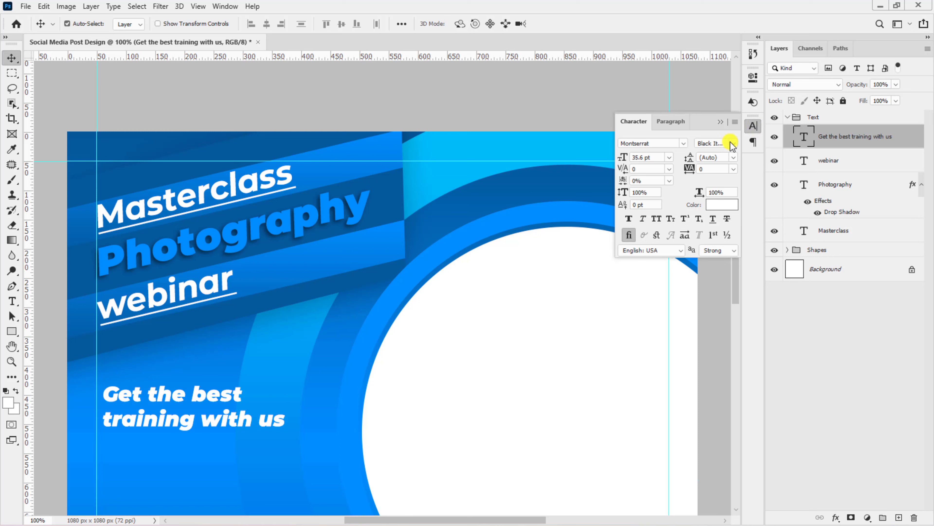
{"action": "left_click", "coordinate": [733, 144]}
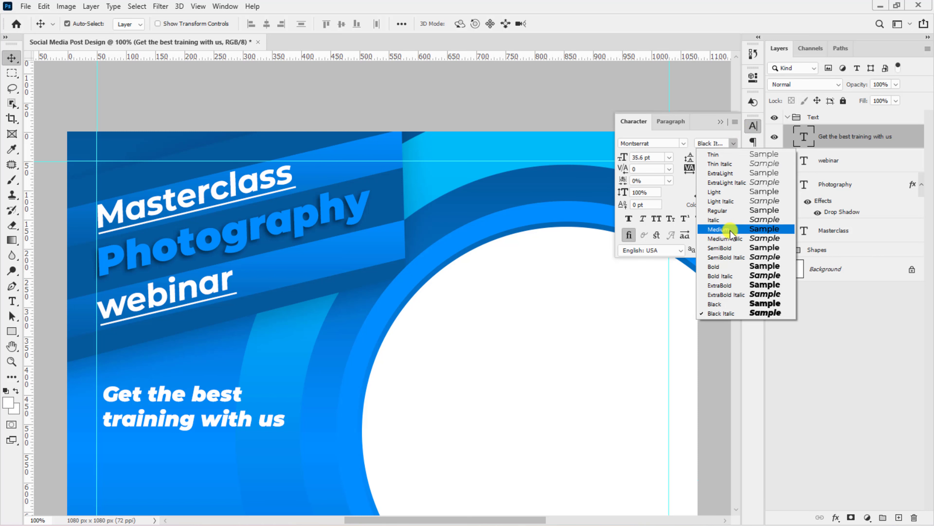
{"action": "left_click", "coordinate": [728, 256]}
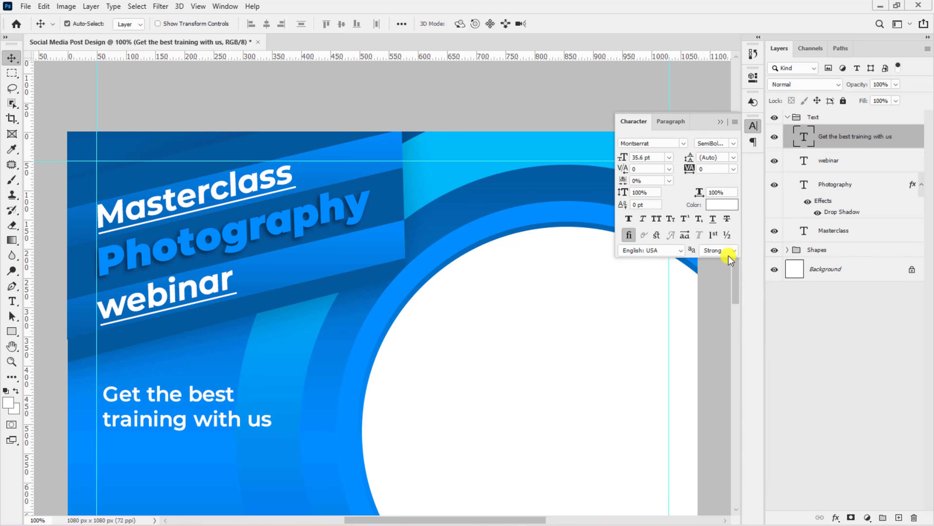
{"action": "left_click", "coordinate": [720, 121]}
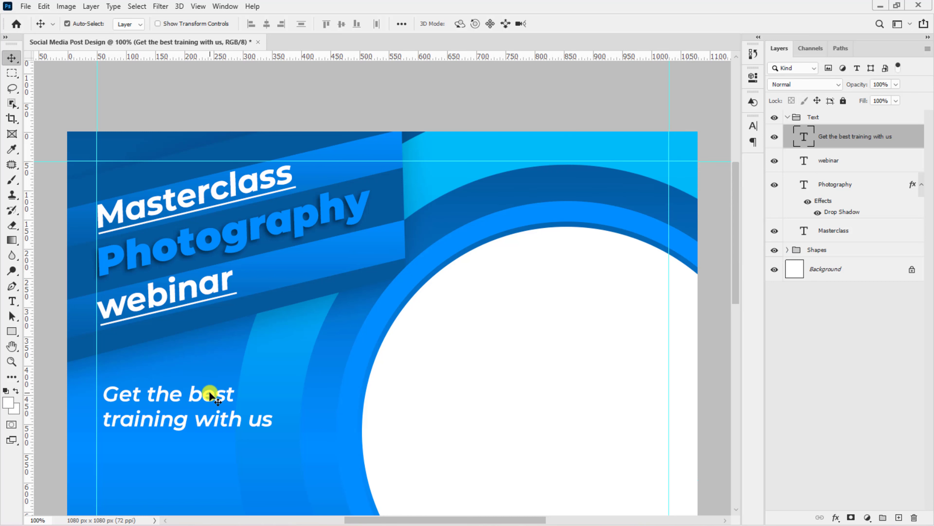
Shift the "Get the best training with us" text slightly toward the left margin guide and enlarge it to about 41.68 pt
{"action": "key", "text": "ctrl+t"}
{"action": "left_click_drag", "start_coordinate": [208, 389], "coordinate": [206, 388]}
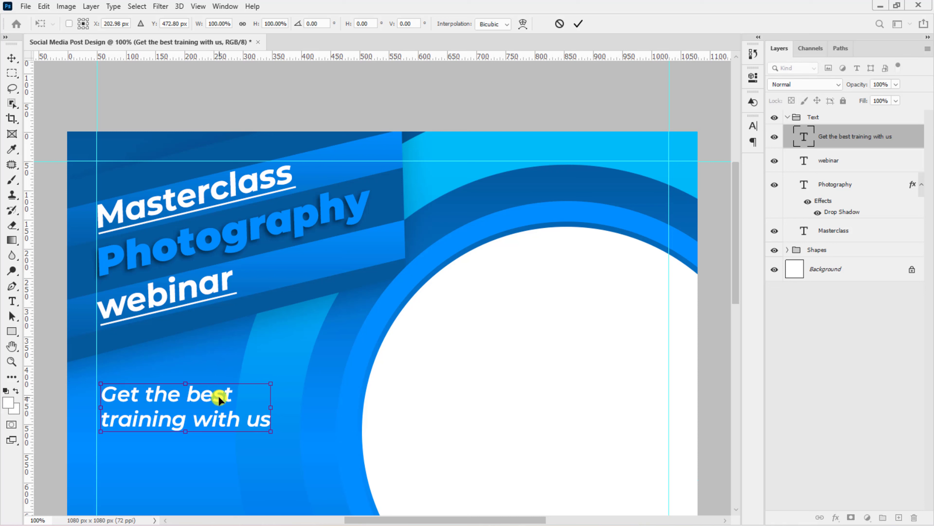
{"action": "left_click_drag", "start_coordinate": [271, 431], "coordinate": [300, 443]}
{"action": "key", "text": "Return"}
Color only the word "training" in the "Get the best training with us" text with 033761
{"action": "key", "text": "t"}
{"action": "left_click_drag", "start_coordinate": [202, 430], "coordinate": [102, 429]}
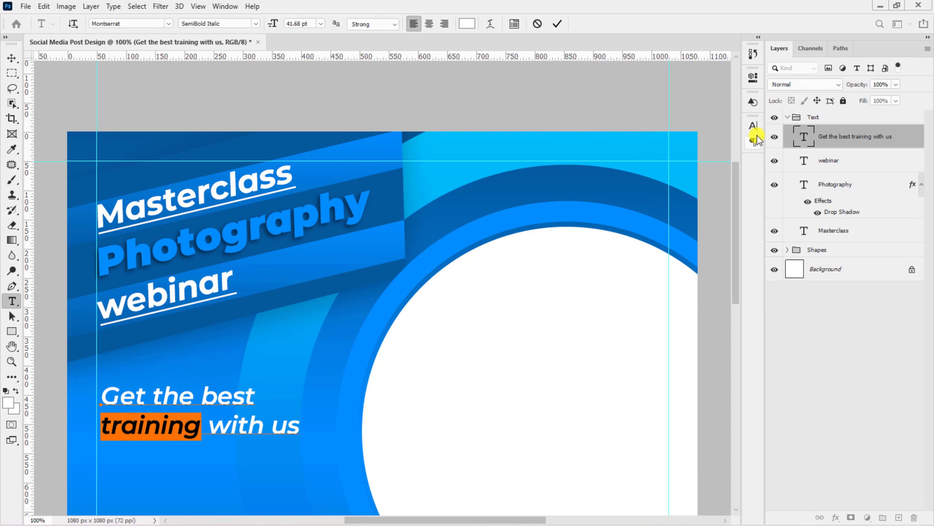
{"action": "left_click", "coordinate": [754, 126]}
{"action": "left_click", "coordinate": [721, 189]}
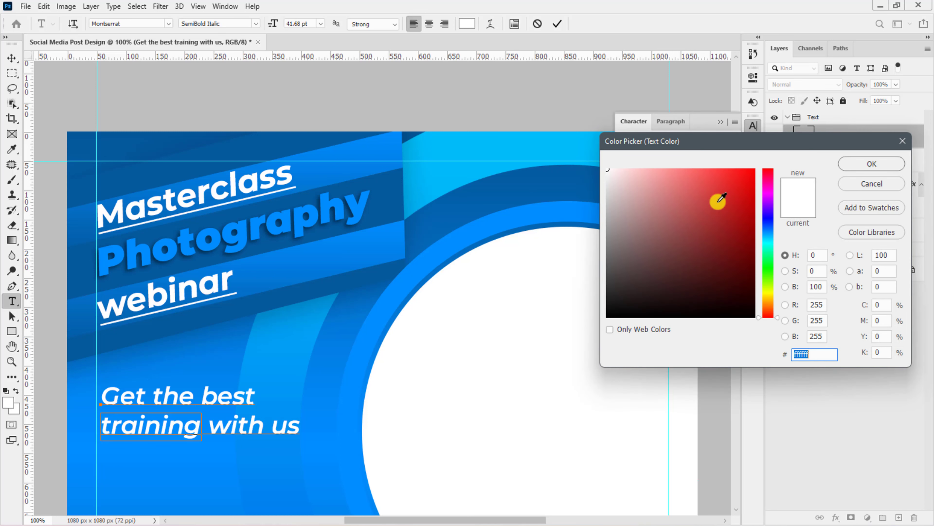
{"action": "type", "text": "033761"}
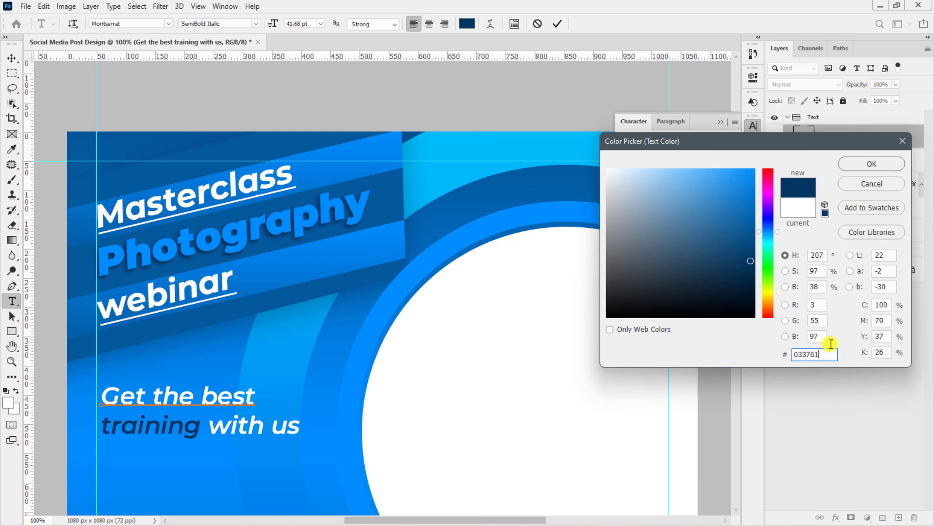
{"action": "left_click", "coordinate": [868, 163]}
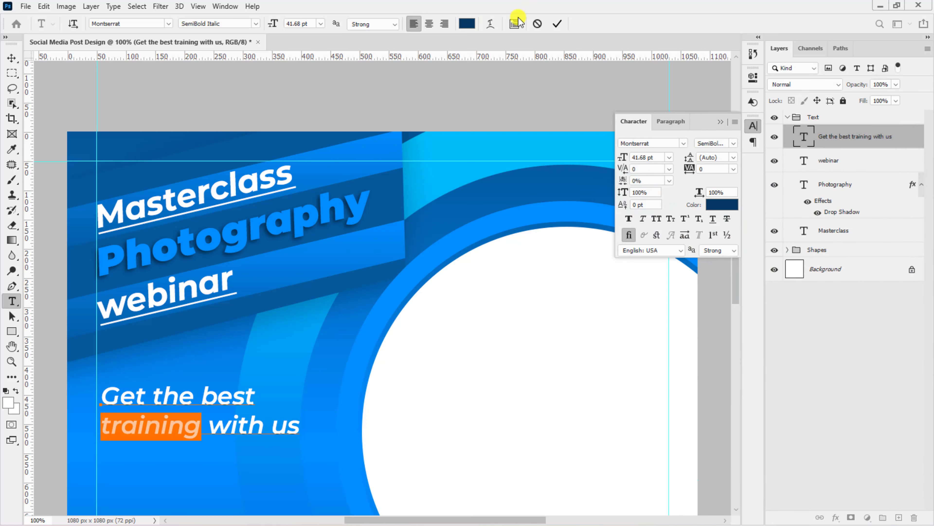
{"action": "left_click", "coordinate": [557, 24]}
{"action": "key", "text": "v"}
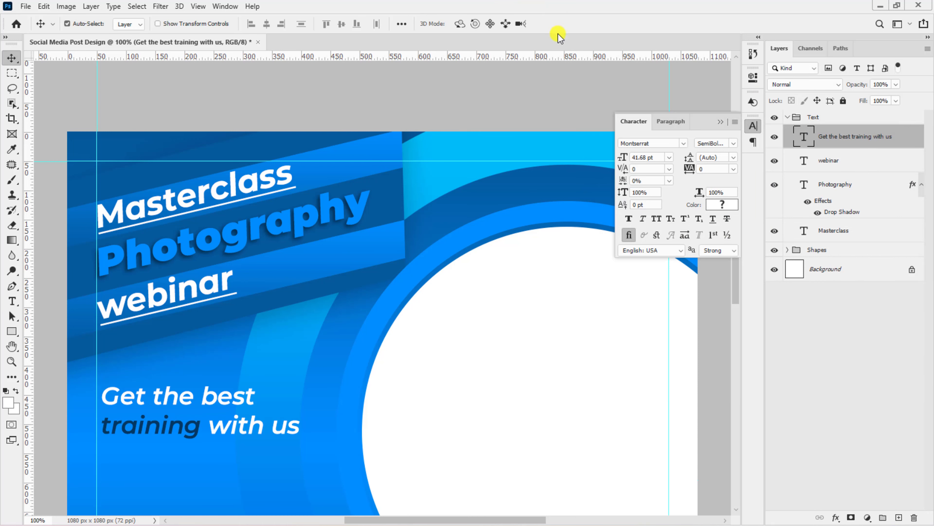
{"action": "left_click", "coordinate": [726, 121]}
Draw a 24 pt paragraph text box about 340 x 240 px below the "Get the best training with us" heading, inside the Text group
{"action": "left_click_drag", "start_coordinate": [736, 193], "coordinate": [738, 263]}
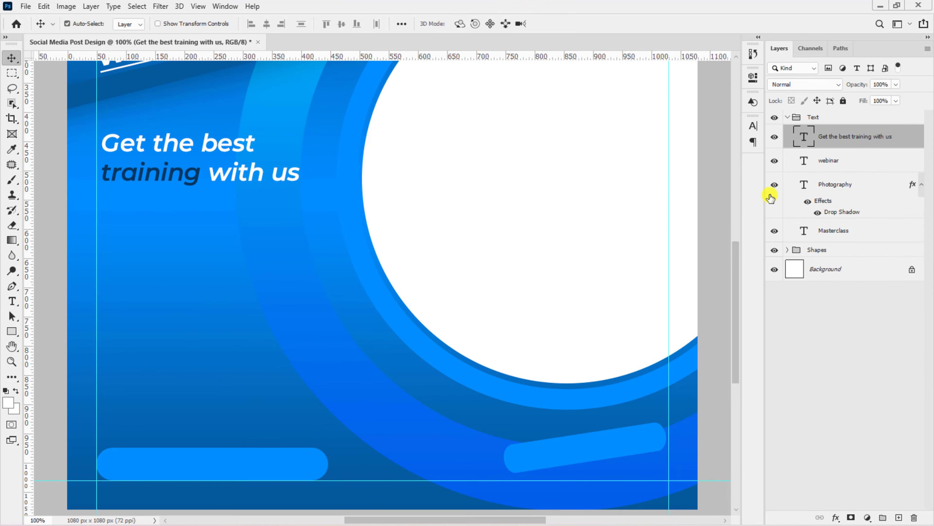
{"action": "left_click", "coordinate": [823, 119]}
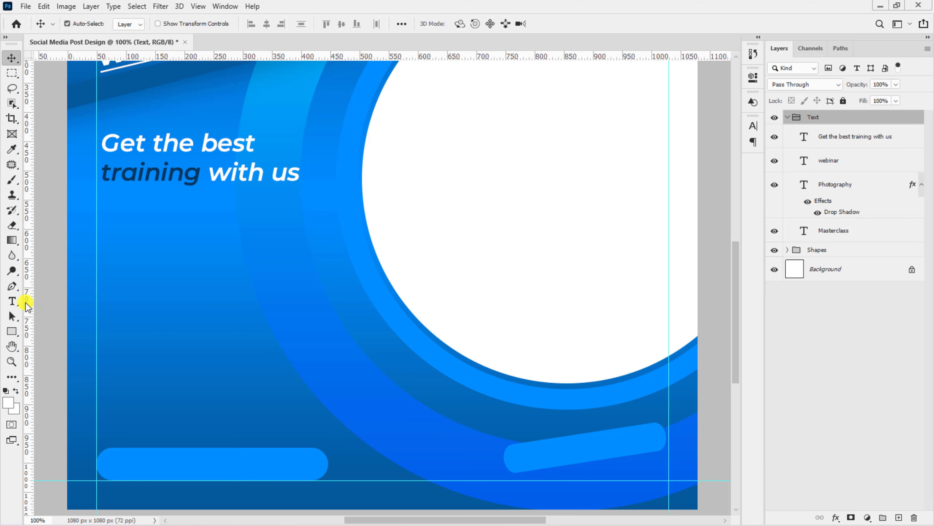
{"action": "left_click", "coordinate": [13, 301]}
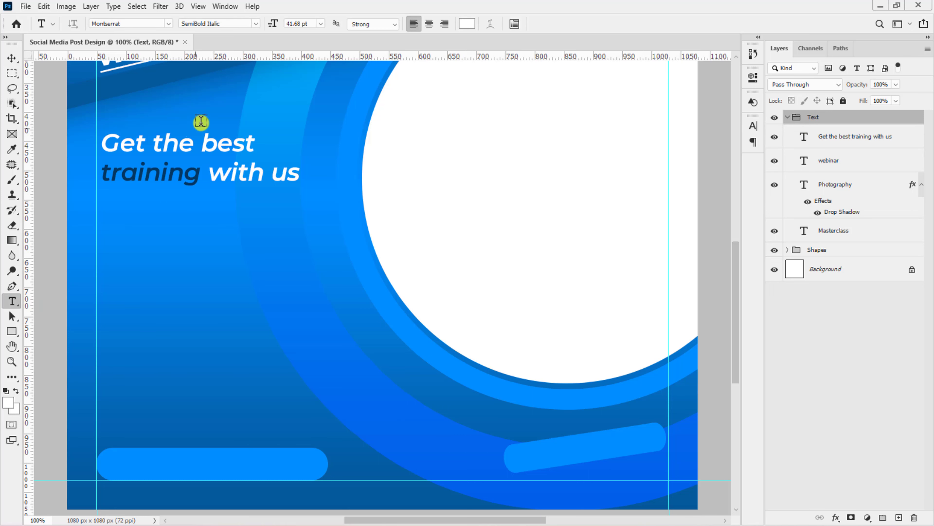
{"action": "left_click", "coordinate": [321, 23]}
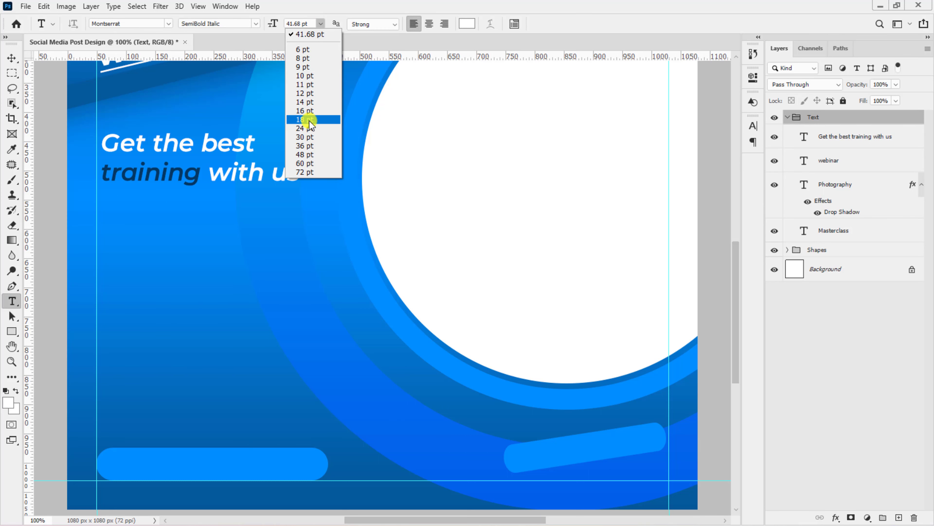
{"action": "left_click", "coordinate": [308, 129]}
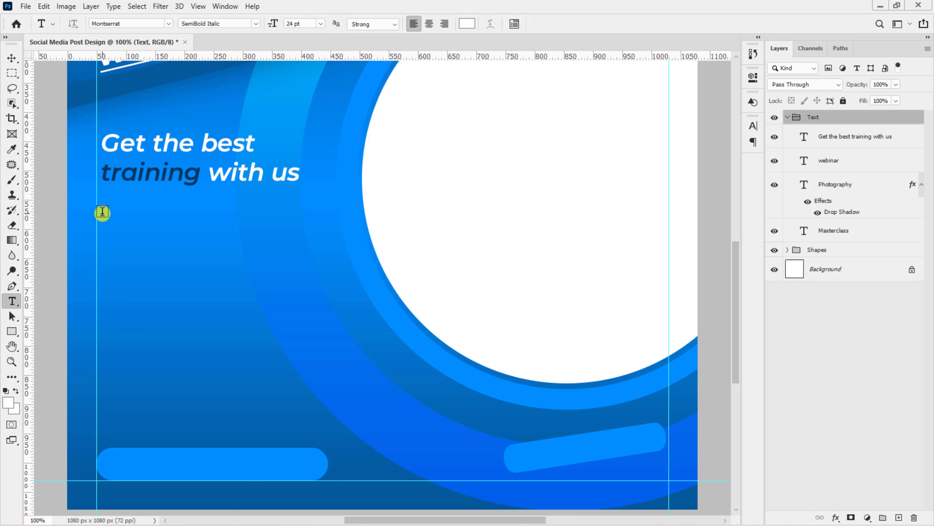
{"action": "left_click_drag", "start_coordinate": [102, 213], "coordinate": [300, 354]}
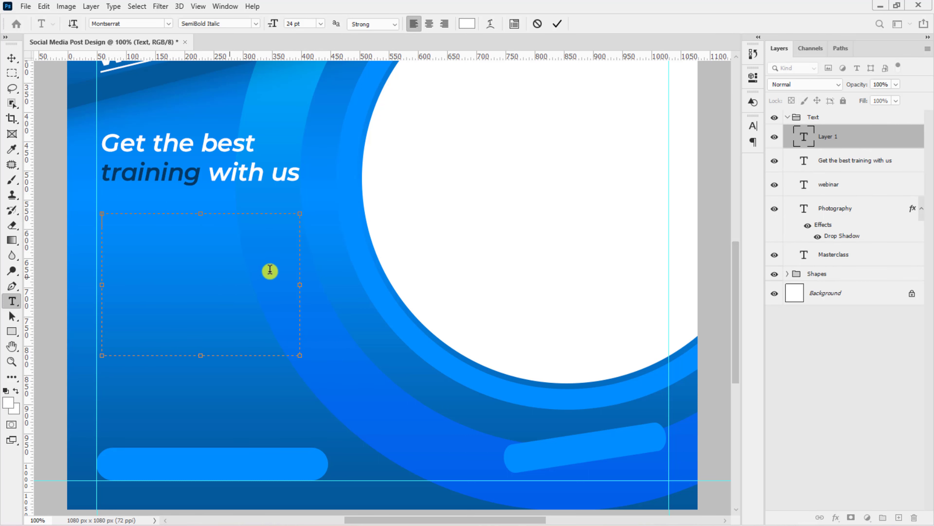
Set the font style of the new paragraph text box to Italic
{"action": "left_click", "coordinate": [756, 125]}
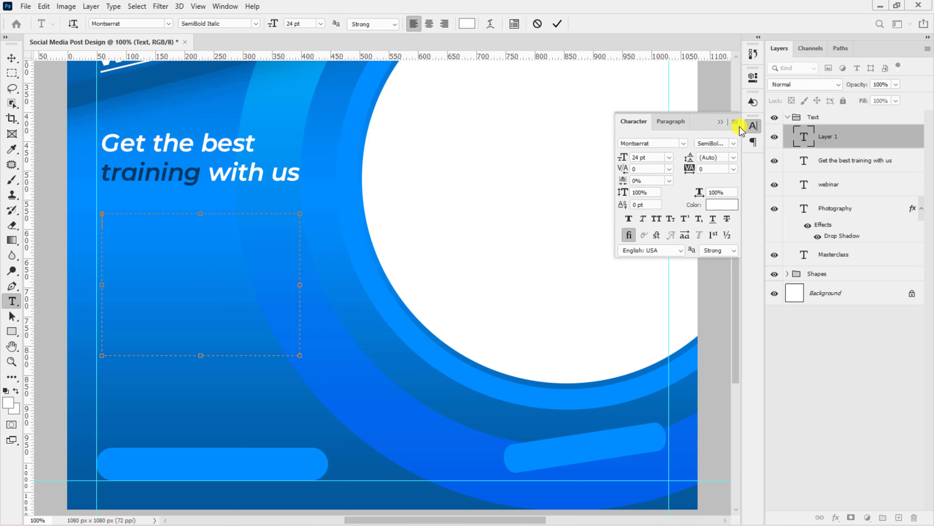
{"action": "left_click", "coordinate": [735, 144]}
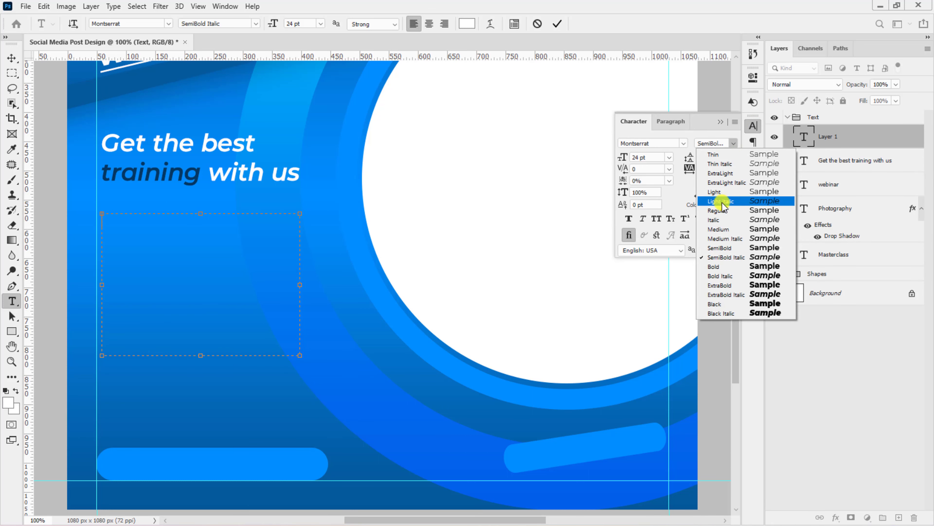
{"action": "left_click", "coordinate": [722, 221]}
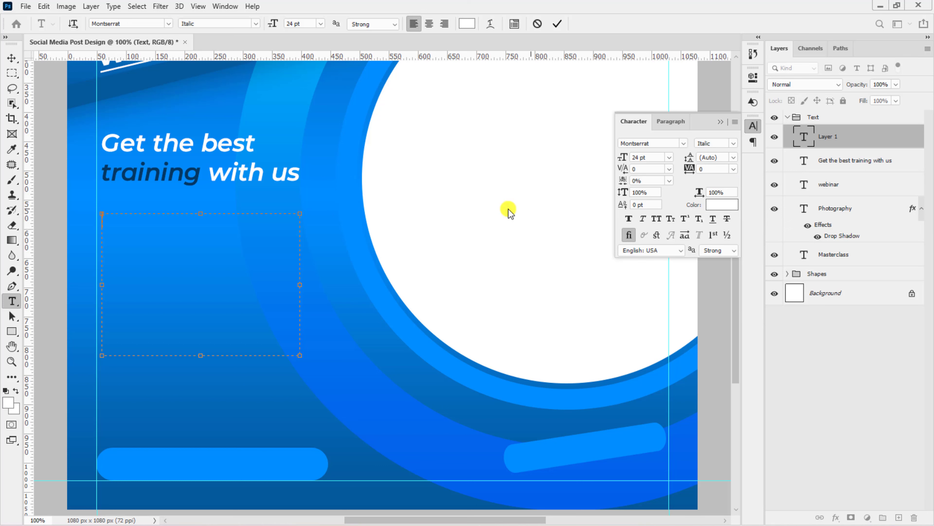
Fill the paragraph box with Lorem Ipsum placeholder text and nudge it into line with the heading's left edge
{"action": "left_click", "coordinate": [113, 6]}
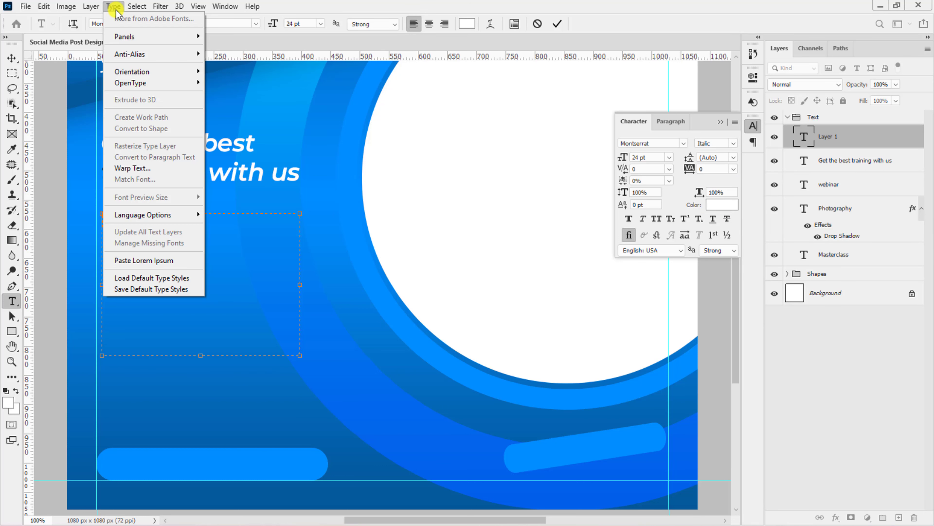
{"action": "left_click", "coordinate": [156, 259]}
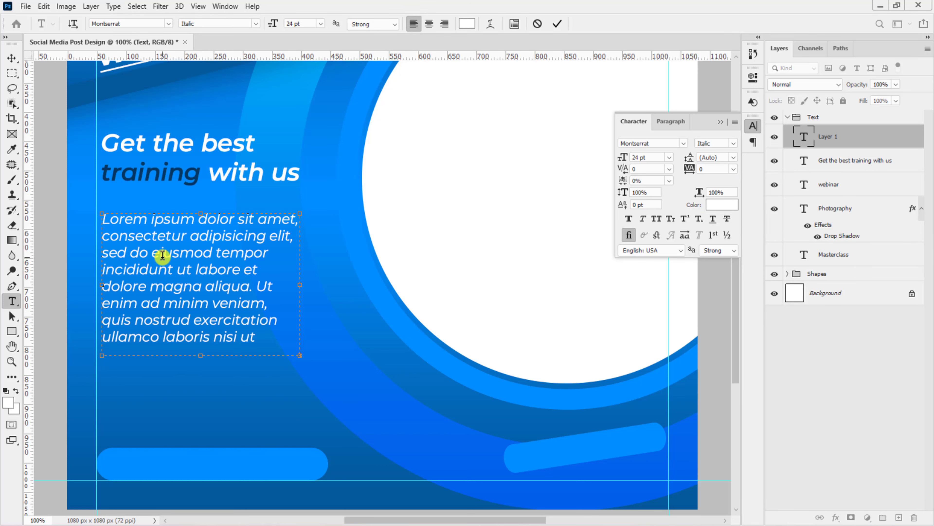
{"action": "key", "text": "ctrl+Return"}
{"action": "key", "text": "v"}
{"action": "key", "text": "Right"}
{"action": "key", "text": "Right"}
{"action": "key", "text": "Right"}
{"action": "scroll", "coordinate": [182, 275], "scroll_direction": "down", "scroll_amount": 8}
{"action": "key", "text": "alt+bracketright"}
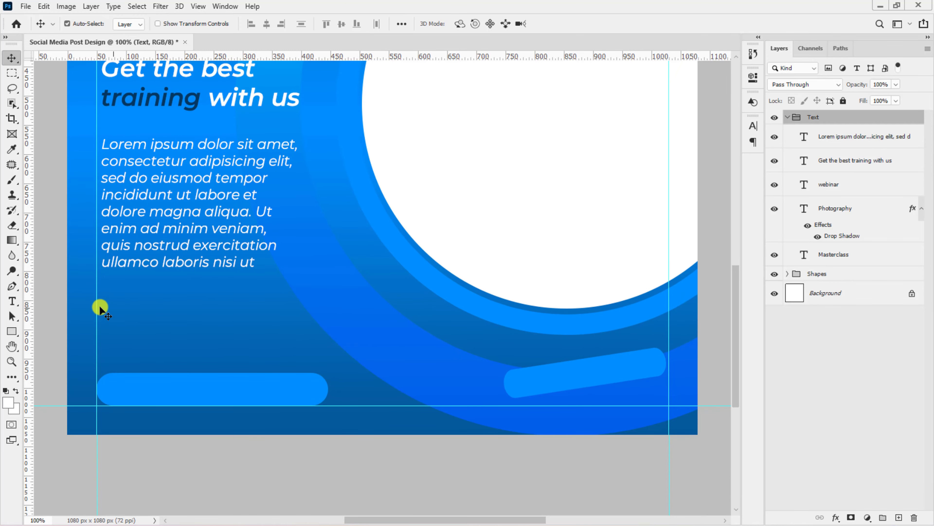
{"action": "left_click", "coordinate": [13, 301]}
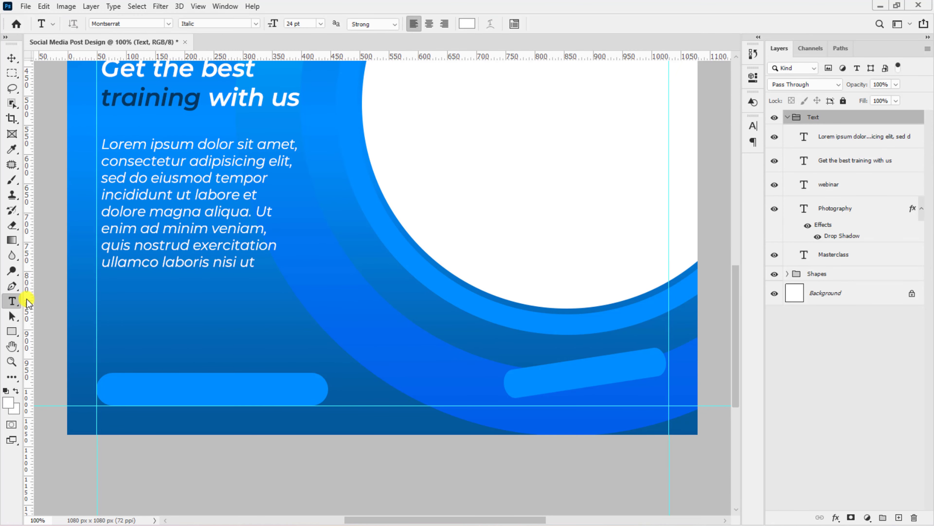
{"action": "left_click", "coordinate": [227, 319]}
{"action": "type", "text": "www.yourwebsite.com"}
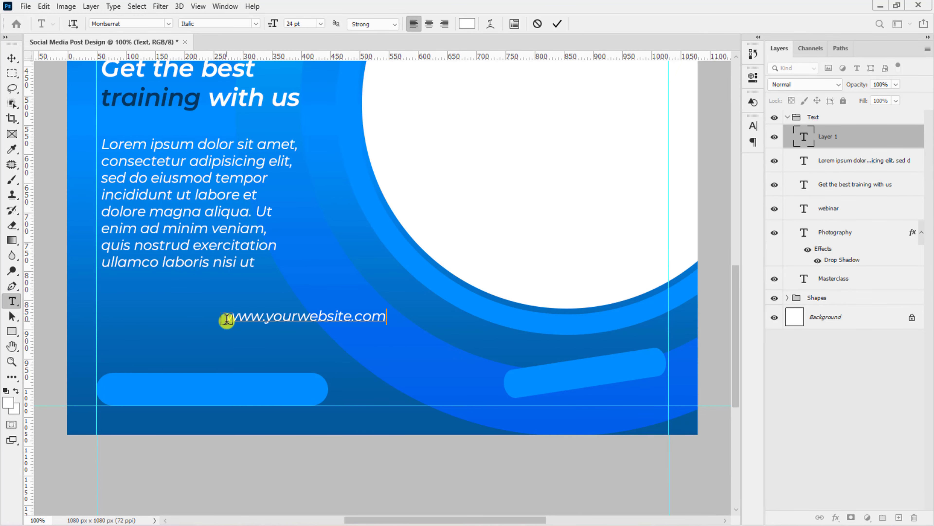
{"action": "left_click", "coordinate": [559, 27]}
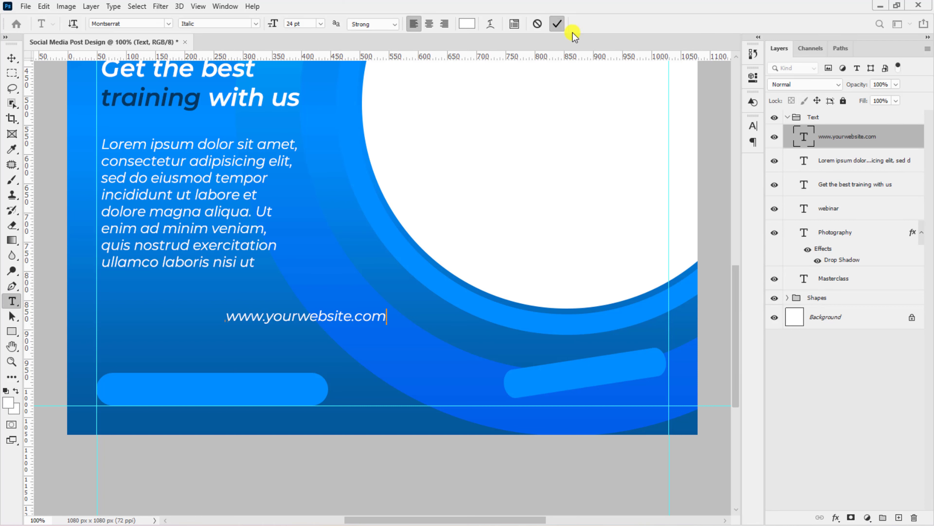
Set the font style of the website text to Montserrat Medium
{"action": "left_click", "coordinate": [753, 127]}
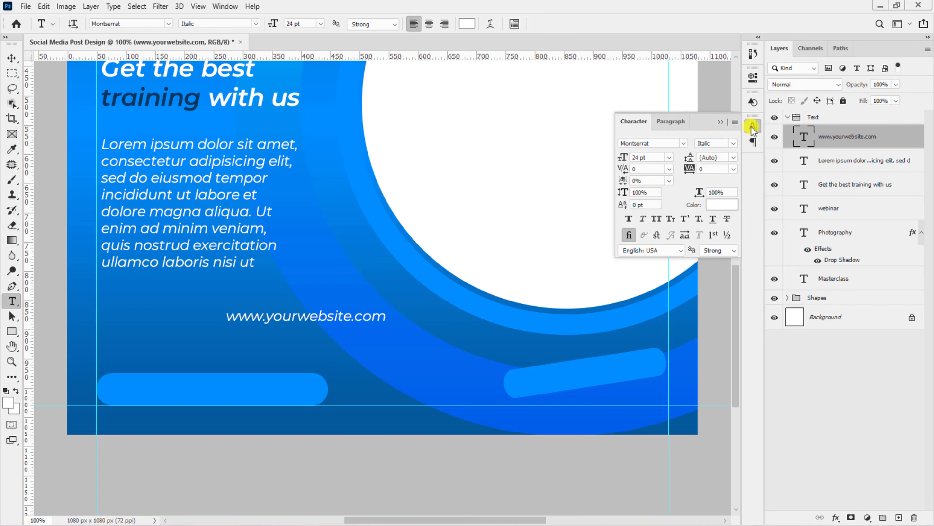
{"action": "left_click", "coordinate": [734, 143]}
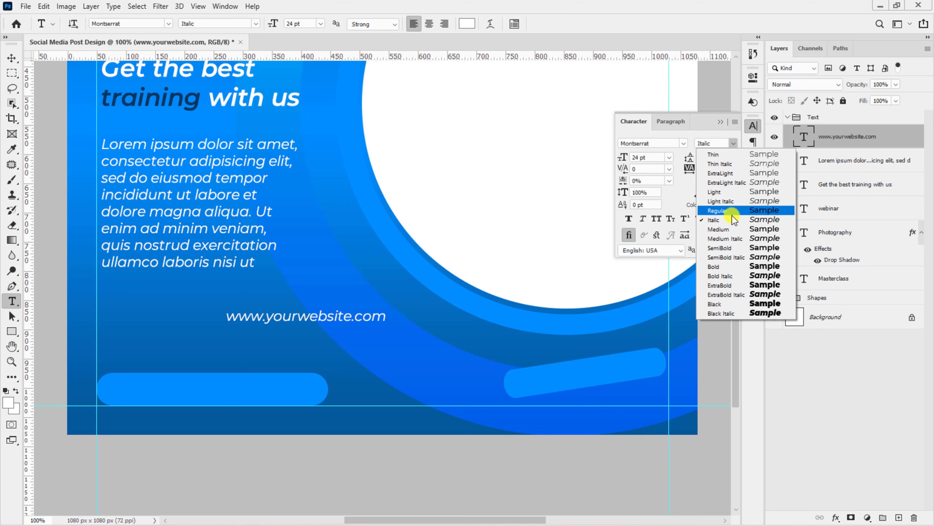
{"action": "left_click", "coordinate": [732, 226]}
{"action": "left_click", "coordinate": [721, 122]}
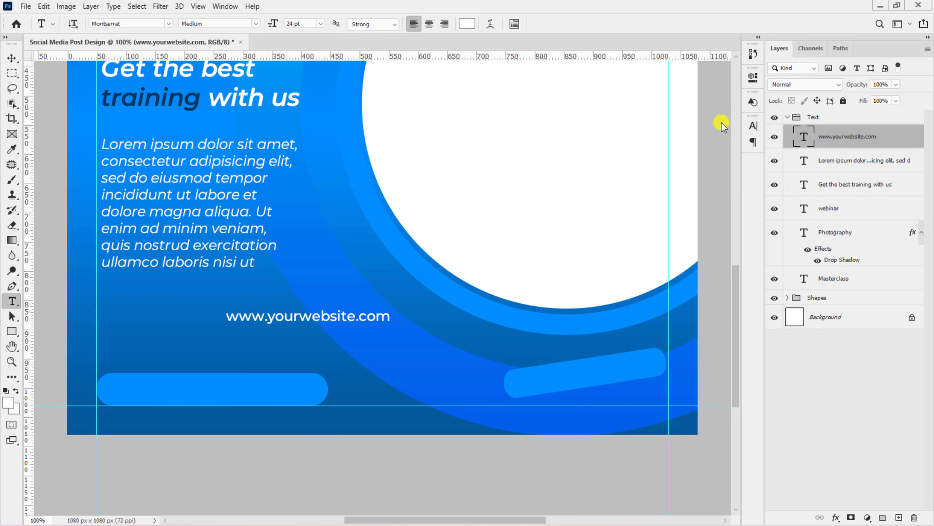
Move the website text onto the horizontal rounded bar at the bottom of the post and enlarge it to about 25.45 pt
{"action": "key", "text": "v"}
{"action": "left_click_drag", "start_coordinate": [342, 317], "coordinate": [587, 372]}
{"action": "key", "text": "ctrl+t"}
Duplicate the website text layer and change the copy's wording to "Register Now"
{"action": "key", "text": "ctrl+j"}
{"action": "double_click", "coordinate": [586, 372]}
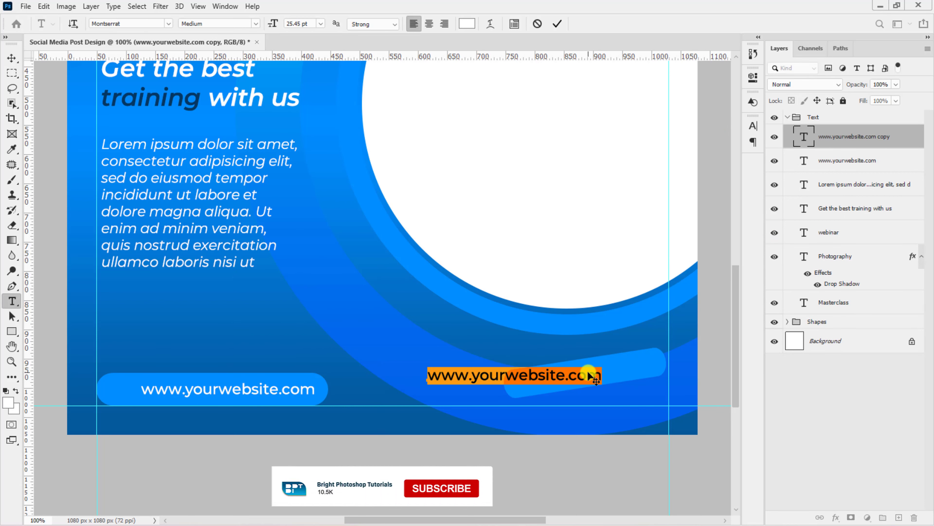
{"action": "type", "text": "Register Now"}
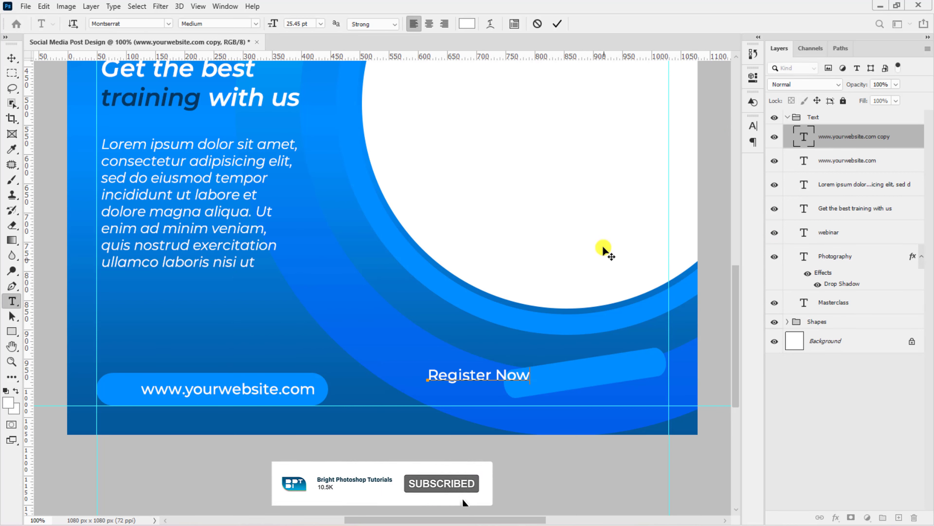
{"action": "left_click", "coordinate": [559, 24]}
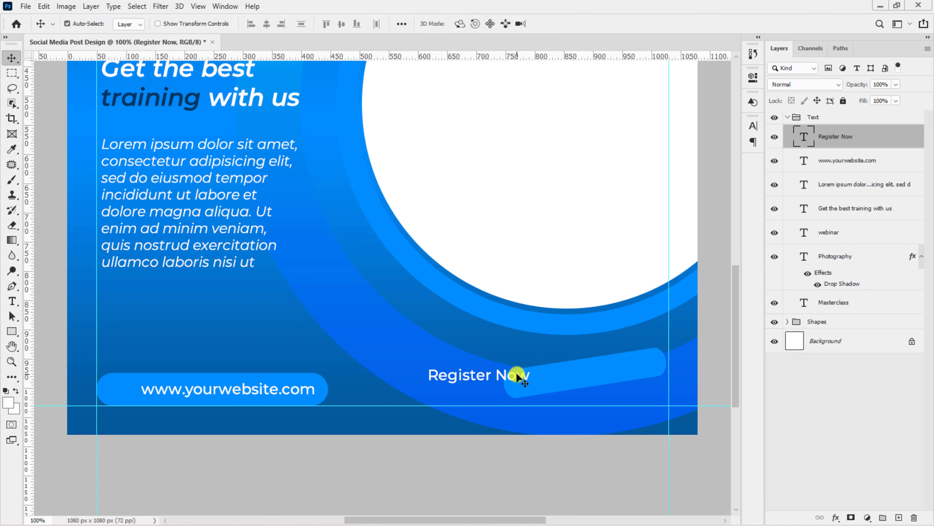
Enlarge the "Register Now" text to about 38.66 pt and set its font style to SemiBold Italic
{"action": "key", "text": "ctrl+t"}
{"action": "left_click_drag", "start_coordinate": [541, 366], "coordinate": [553, 355]}
{"action": "key", "text": "Return"}
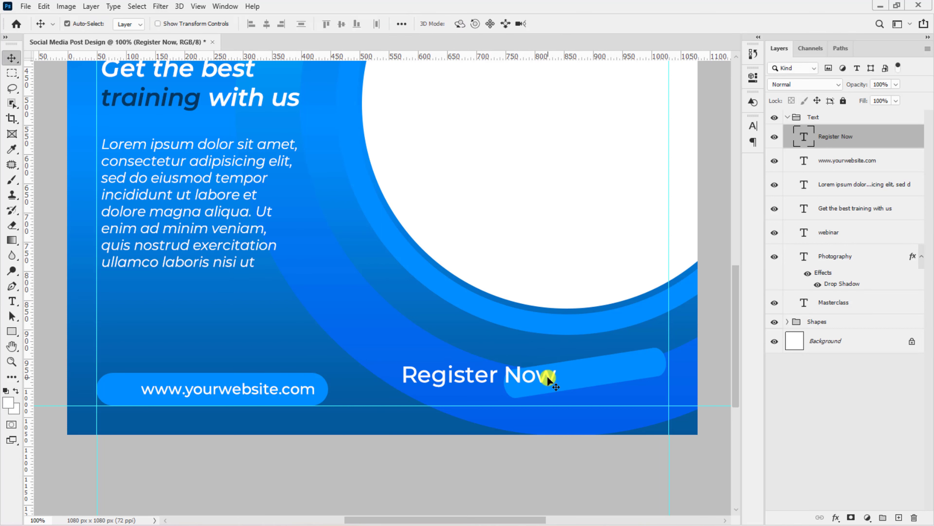
{"action": "left_click", "coordinate": [753, 127]}
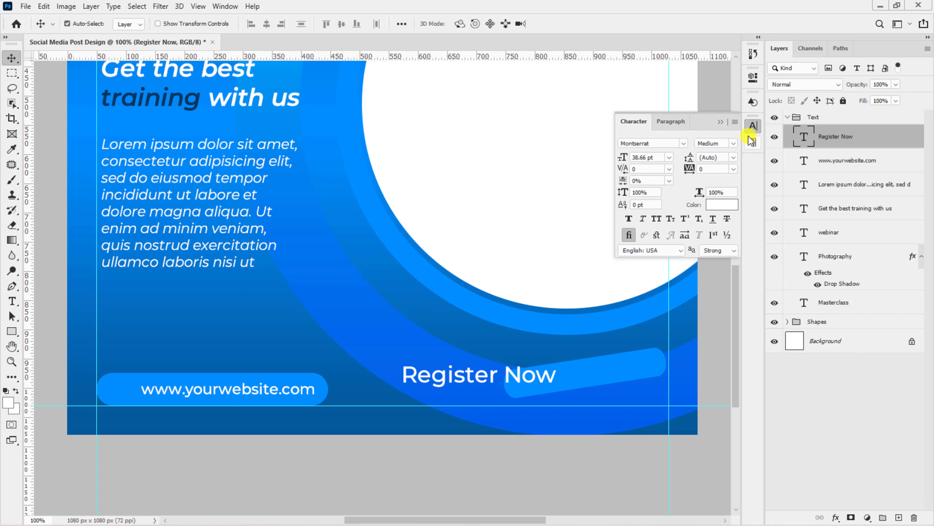
{"action": "left_click", "coordinate": [733, 144]}
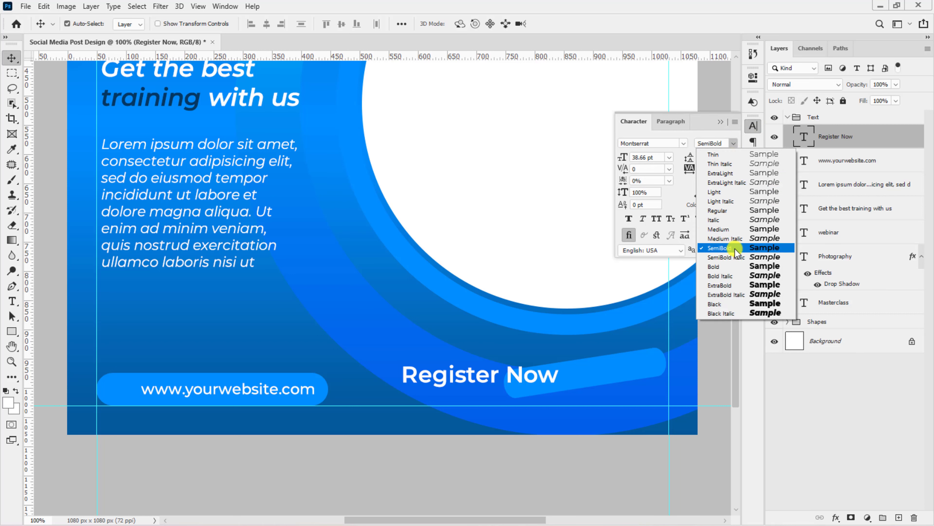
{"action": "left_click", "coordinate": [737, 257]}
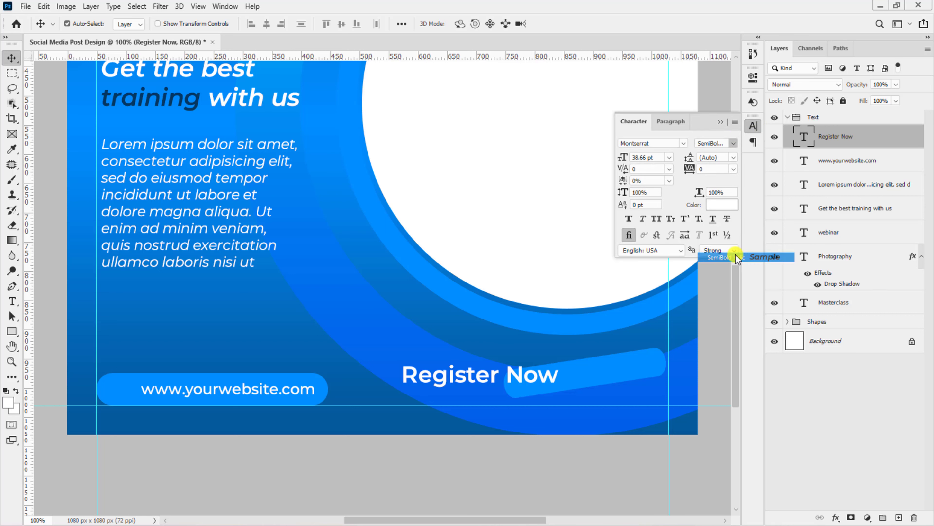
{"action": "left_click", "coordinate": [722, 122]}
Move "Register Now" onto the tilted rounded bar and rotate it to about -8.72° to match the bar's slant
{"action": "left_click_drag", "start_coordinate": [539, 375], "coordinate": [640, 380]}
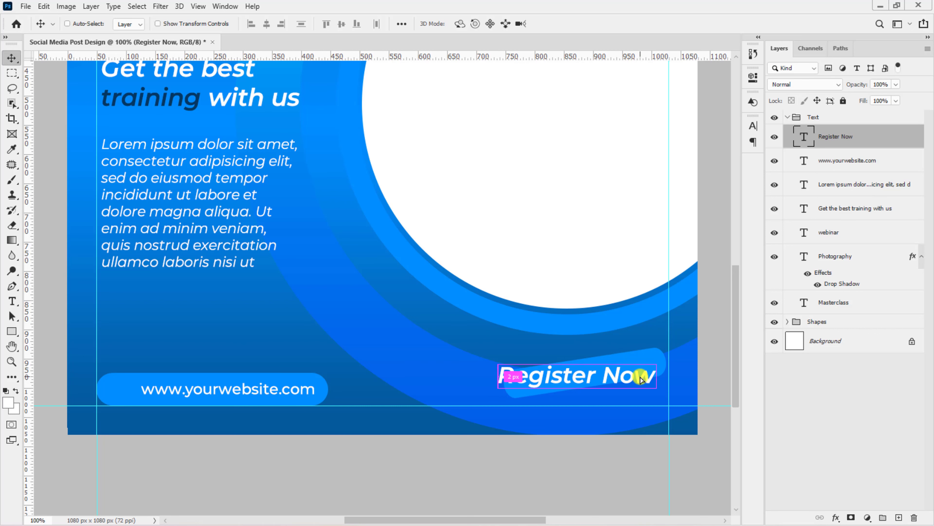
{"action": "key", "text": "ctrl+t"}
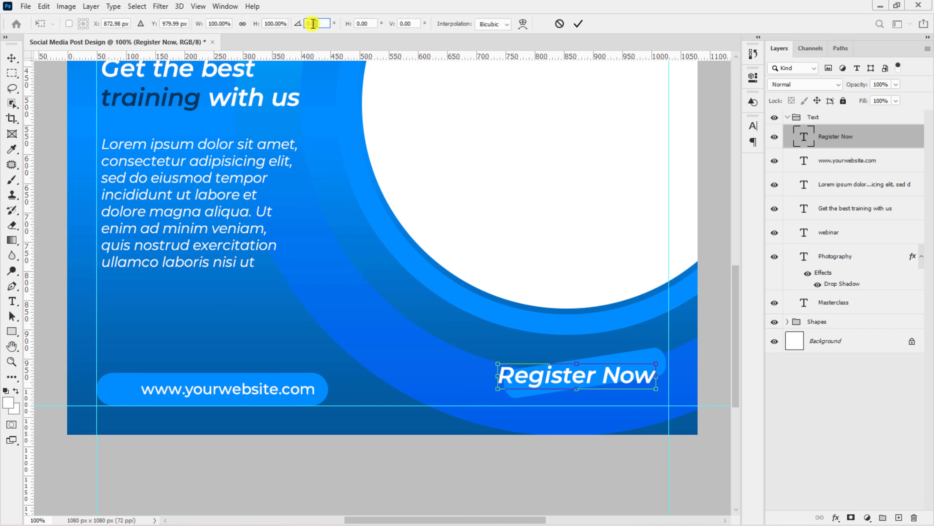
{"action": "type", "text": "-13.29"}
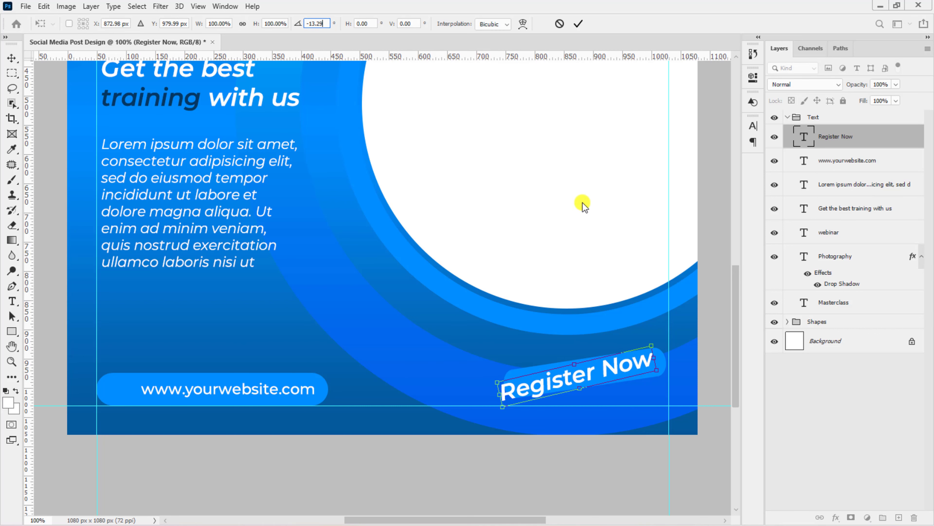
{"action": "left_click_drag", "start_coordinate": [659, 334], "coordinate": [664, 337]}
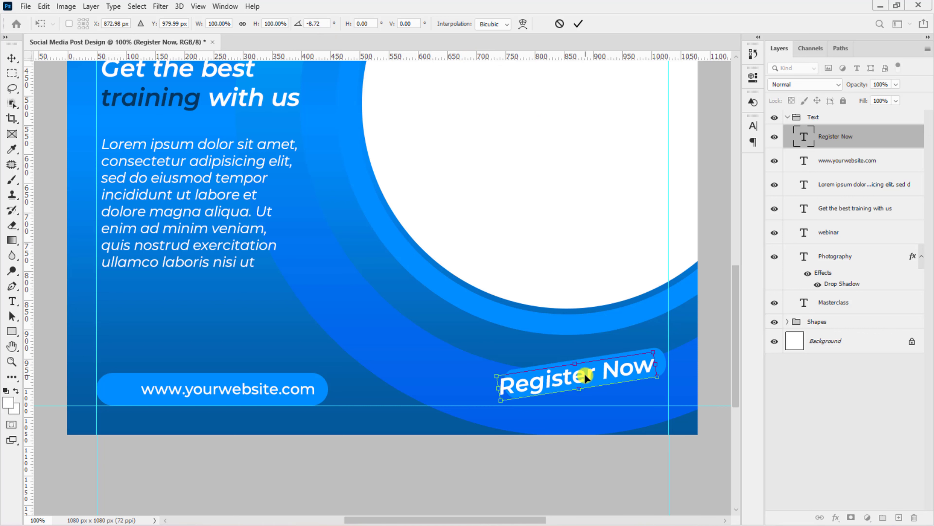
{"action": "left_click_drag", "start_coordinate": [585, 373], "coordinate": [590, 371]}
{"action": "key", "text": "Return"}
Scale up the tilted rounded bar slightly so it surrounds the "Register Now" text
{"action": "left_click", "coordinate": [523, 391]}
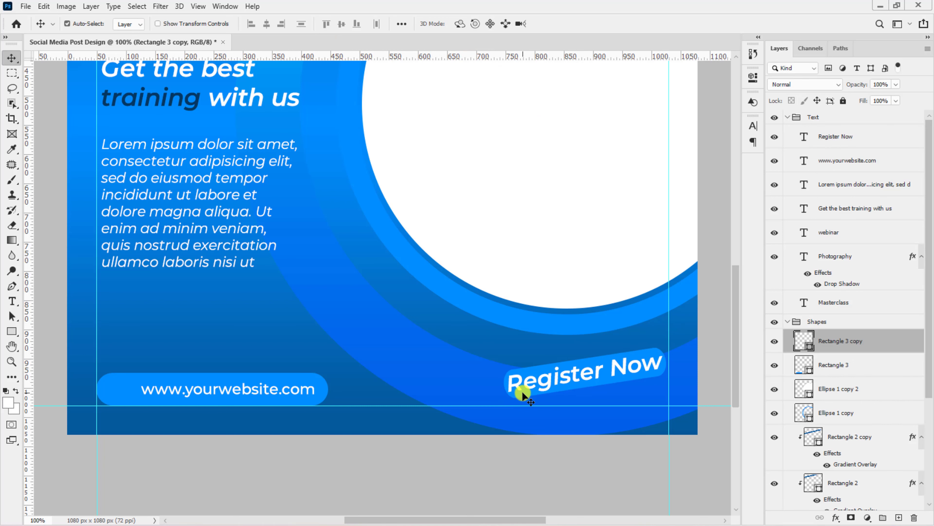
{"action": "key", "text": "ctrl+t"}
{"action": "left_click_drag", "start_coordinate": [667, 397], "coordinate": [671, 400]}
{"action": "key", "text": "Return"}
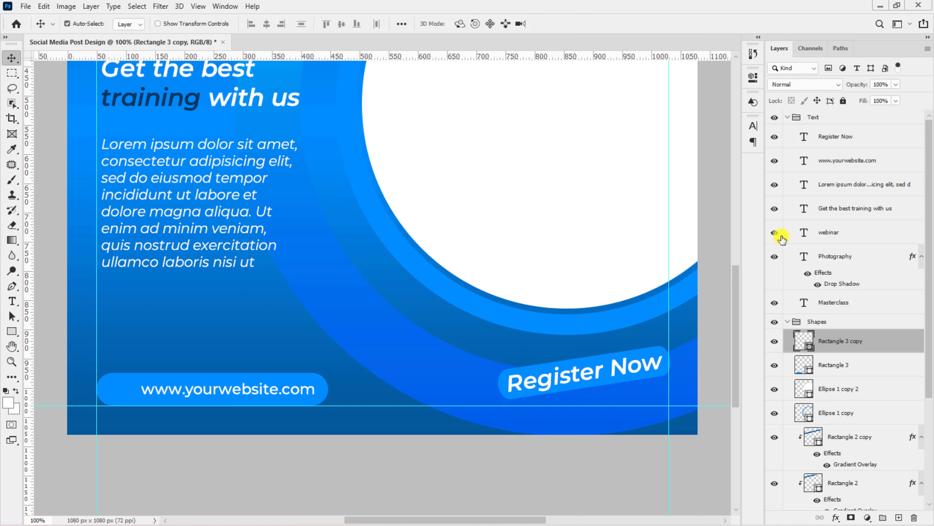
Nudge the "Register Now" text and its tilted bar upward together to make room beneath them
{"action": "left_click", "coordinate": [845, 138], "text": "ctrl"}
{"action": "key", "text": "Up"}
{"action": "key", "text": "Up"}
{"action": "key", "text": "Up"}
{"action": "key", "text": "Up"}
{"action": "key", "text": "Up"}
{"action": "key", "text": "Up"}
{"action": "key", "text": "Up"}
{"action": "key", "text": "Up"}
{"action": "key", "text": "Up"}
{"action": "key", "text": "Up"}
{"action": "key", "text": "Up"}
{"action": "key", "text": "Up"}
{"action": "key", "text": "Up"}
{"action": "key", "text": "Up"}
{"action": "key", "text": "Up"}
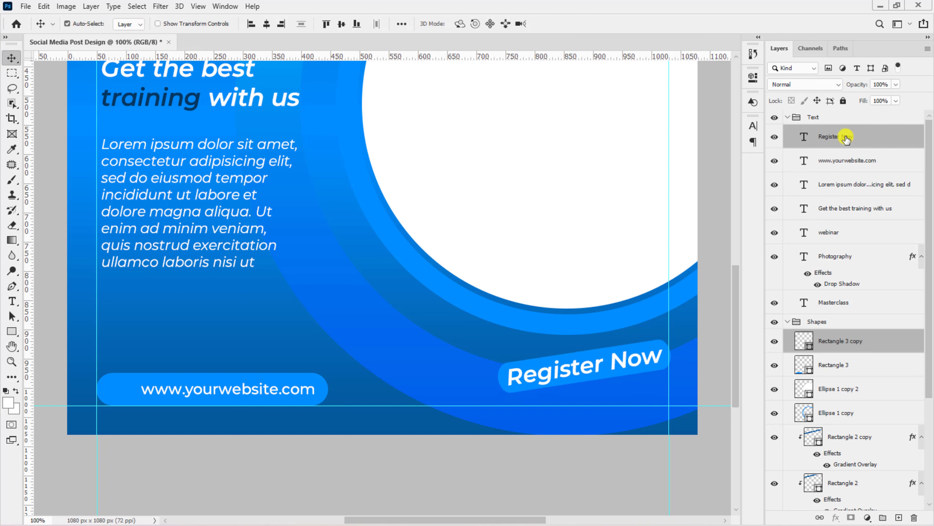
{"action": "key", "text": "Down"}
{"action": "key", "text": "Down"}
{"action": "key", "text": "Down"}
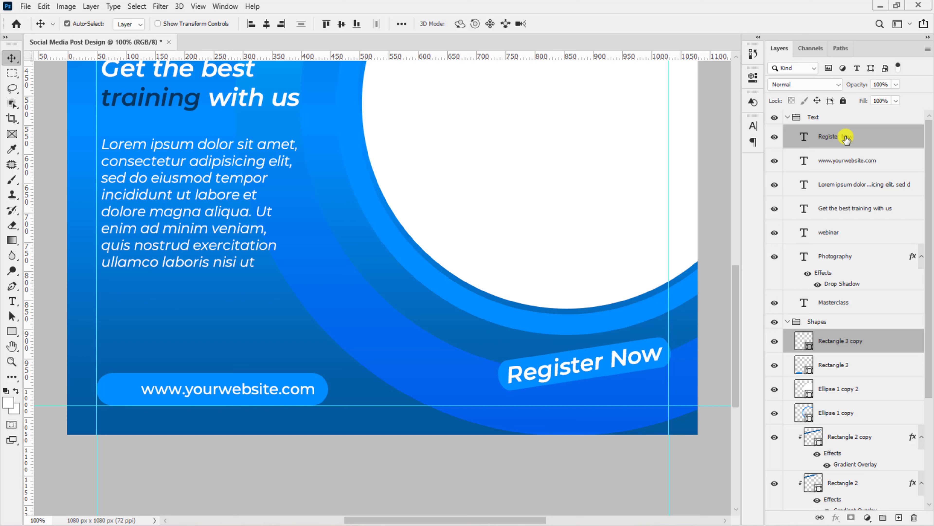
Duplicate the "Register Now" text layer and change the copy's wording to "& Get 25% Discount"
{"action": "left_click", "coordinate": [846, 138]}
{"action": "key", "text": "ctrl+j"}
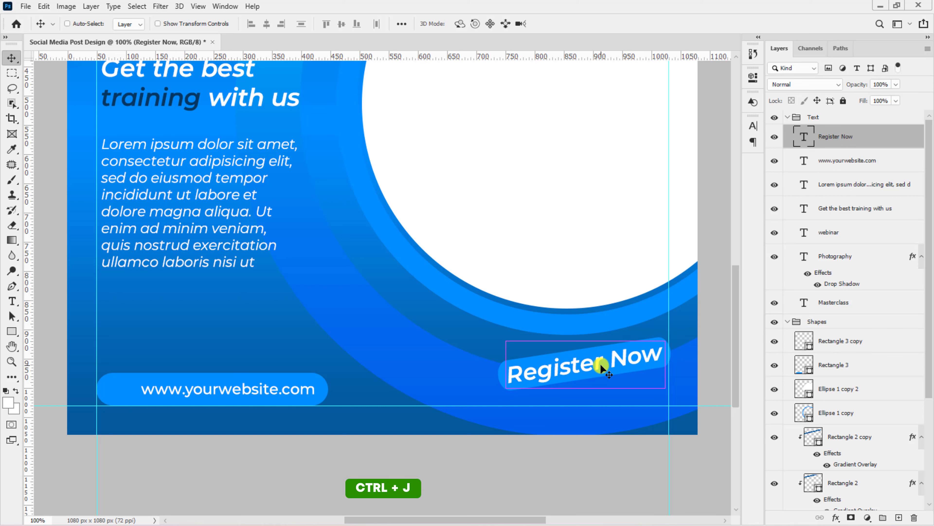
{"action": "left_click_drag", "start_coordinate": [600, 363], "coordinate": [458, 348]}
{"action": "key", "text": "t"}
{"action": "triple_click", "coordinate": [458, 346]}
{"action": "type", "text": "& "}
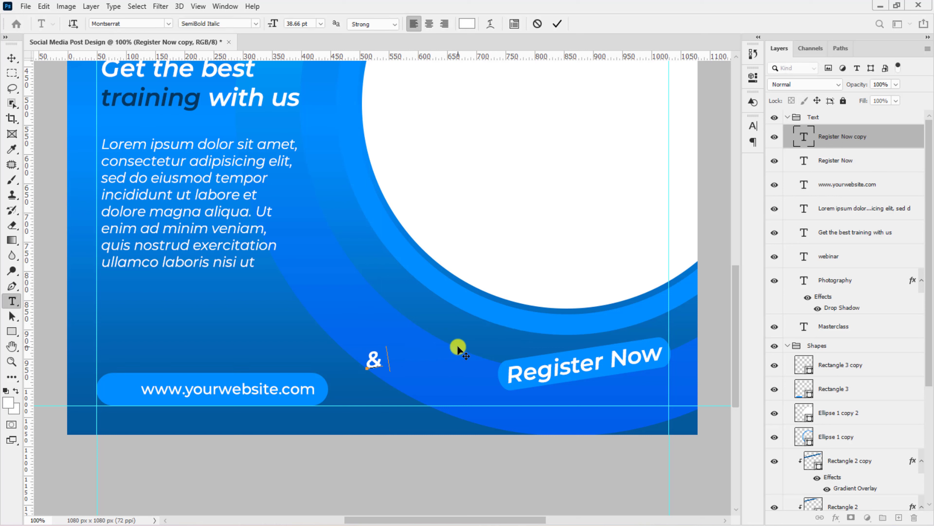
{"action": "type", "text": "Get 25% Discount"}
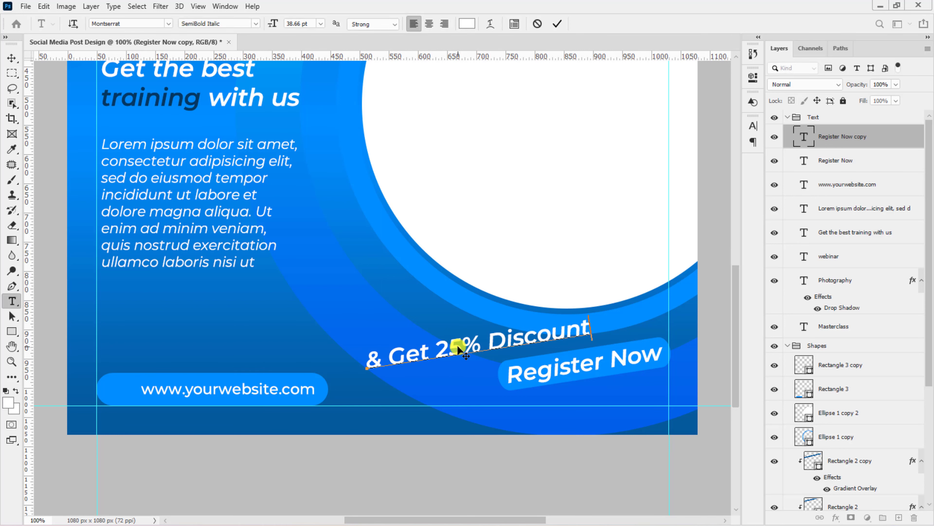
{"action": "key", "text": "ctrl+Return"}
Scale "& Get 25% Discount" down to about 69% and place it directly below the "Register Now" bar
{"action": "key", "text": "ctrl+t"}
{"action": "left_click_drag", "start_coordinate": [607, 323], "coordinate": [597, 388]}
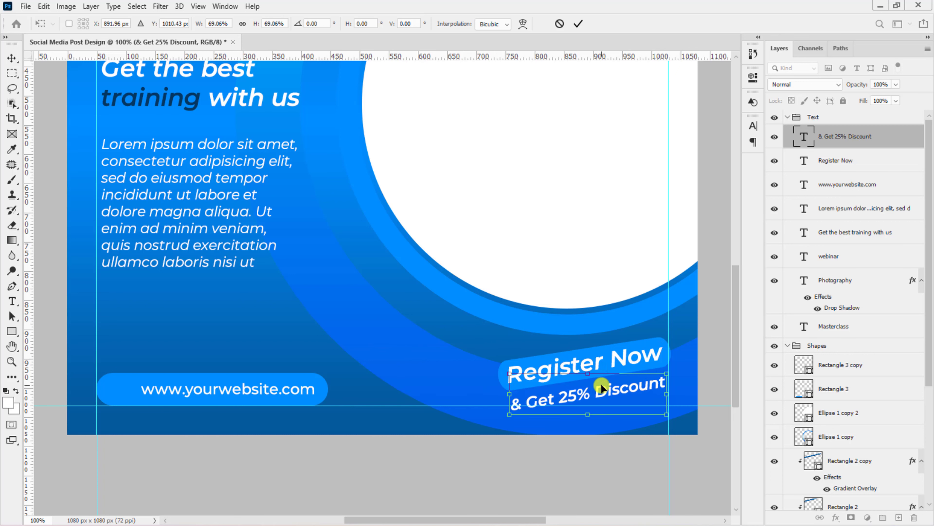
{"action": "key", "text": "Return"}
Shrink the "Register Now" text slightly and adjust the tilted bar so the text sits centered within it
{"action": "key", "text": "alt+["}
{"action": "key", "text": "ctrl+t"}
{"action": "mouse_move", "coordinate": [669, 339]}
{"action": "left_mouse_down"}
{"action": "mouse_move", "coordinate": [662, 355]}
{"action": "mouse_move", "coordinate": [661, 333]}
{"action": "mouse_move", "coordinate": [682, 335]}
{"action": "left_mouse_up"}
{"action": "key", "text": "Return"}
{"action": "left_click", "coordinate": [665, 352]}
{"action": "key", "text": "ctrl+t"}
{"action": "key", "text": "Return"}
Nudge the "& Get 25% Discount" text upward, closer to the "Register Now" bar
{"action": "left_click", "coordinate": [633, 389]}
{"action": "key", "text": "Up"}
{"action": "key", "text": "Up"}
{"action": "key", "text": "Up"}
{"action": "key", "text": "Up"}
{"action": "key", "text": "Up"}
{"action": "key", "text": "Up"}
{"action": "key", "text": "Up"}
{"action": "key", "text": "Up"}
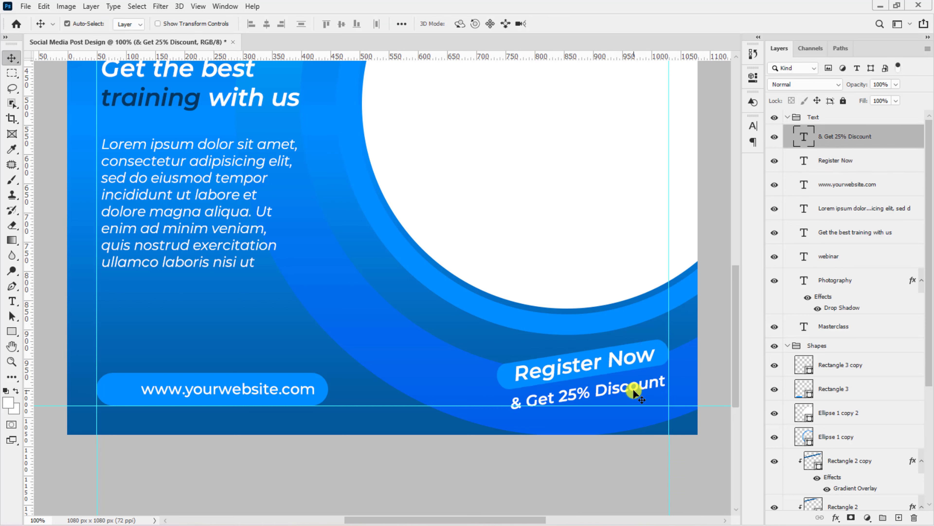
Place the photo pexels-fujifilm-north-america-3497183 as an embedded image directly above the white circle layer, Ellipse 1 copy 2
{"action": "key", "text": "ctrl+0"}
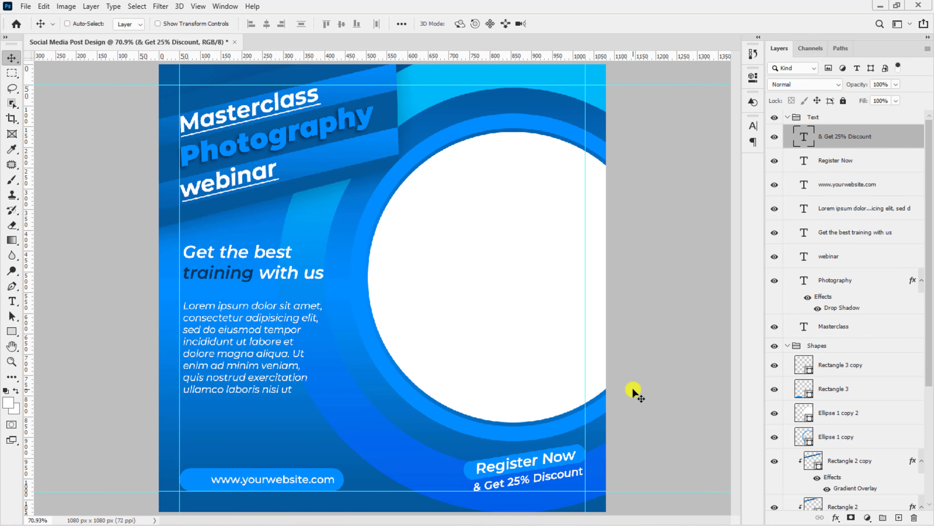
{"action": "key", "text": "ctrl+minus"}
{"action": "key", "text": "ctrl+minus"}
{"action": "key", "text": "ctrl+plus"}
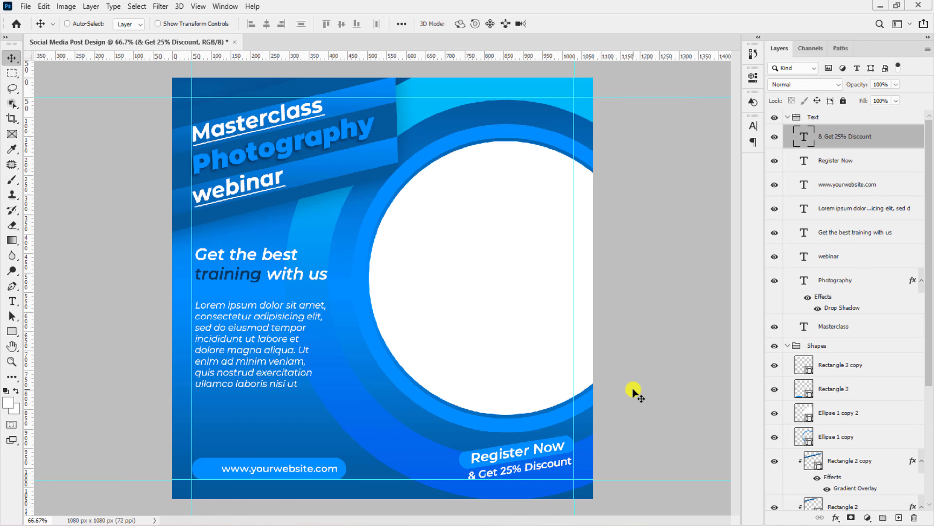
{"action": "key", "text": "ctrl+minus"}
{"action": "left_click", "coordinate": [841, 413]}
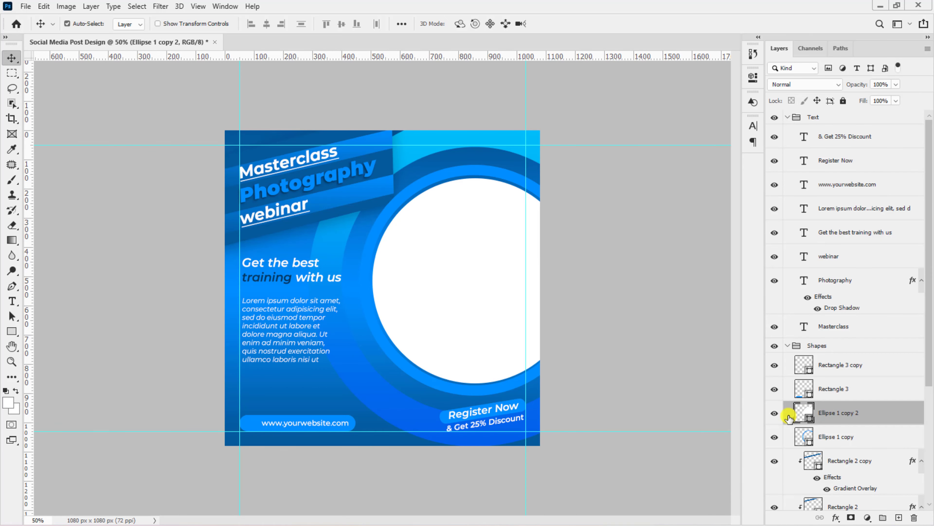
{"action": "left_click", "coordinate": [776, 414]}
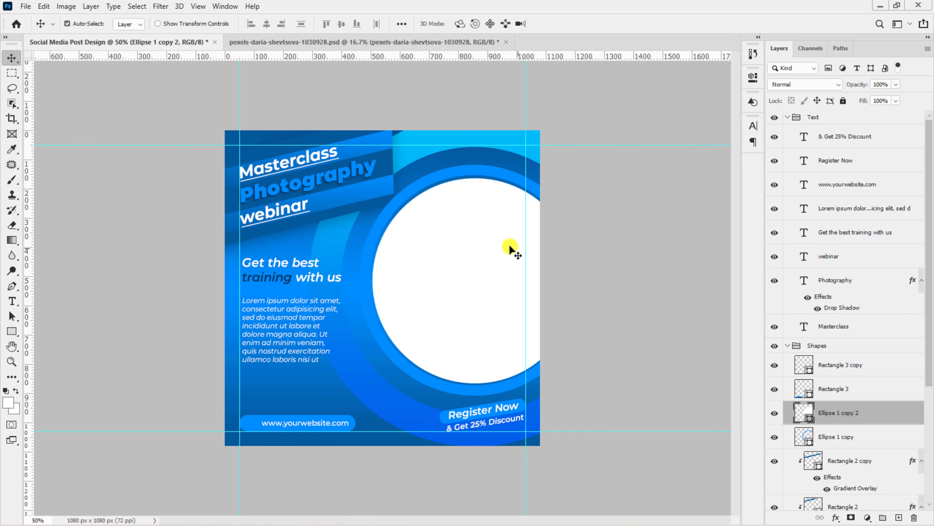
{"action": "left_click", "coordinate": [26, 6]}
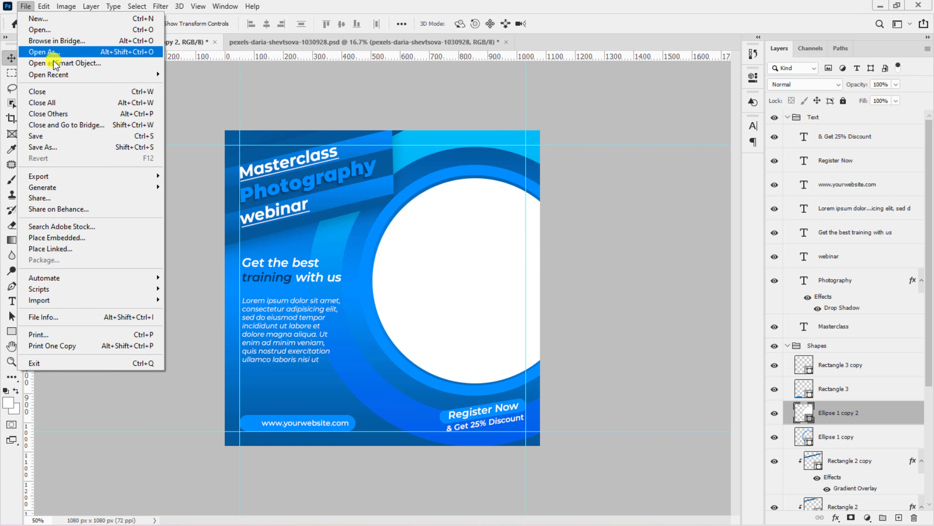
{"action": "left_click", "coordinate": [70, 237]}
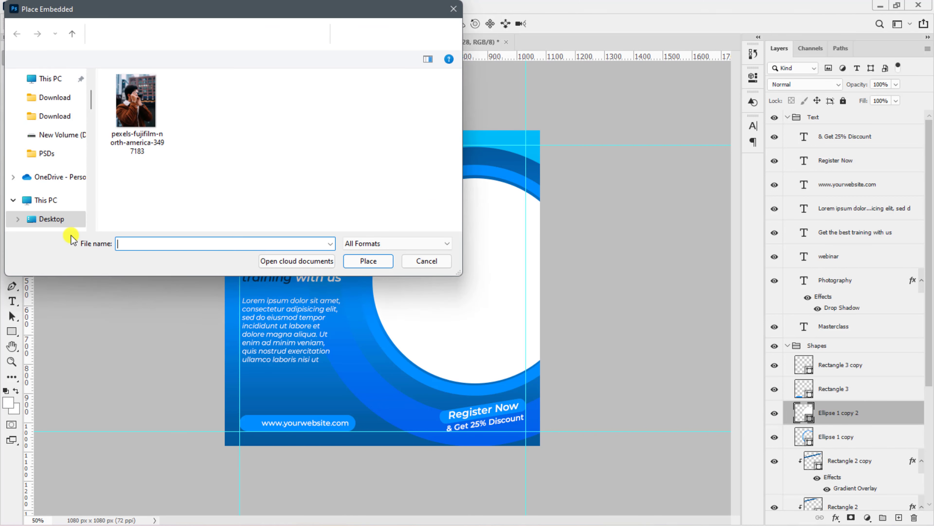
{"action": "left_click", "coordinate": [132, 111]}
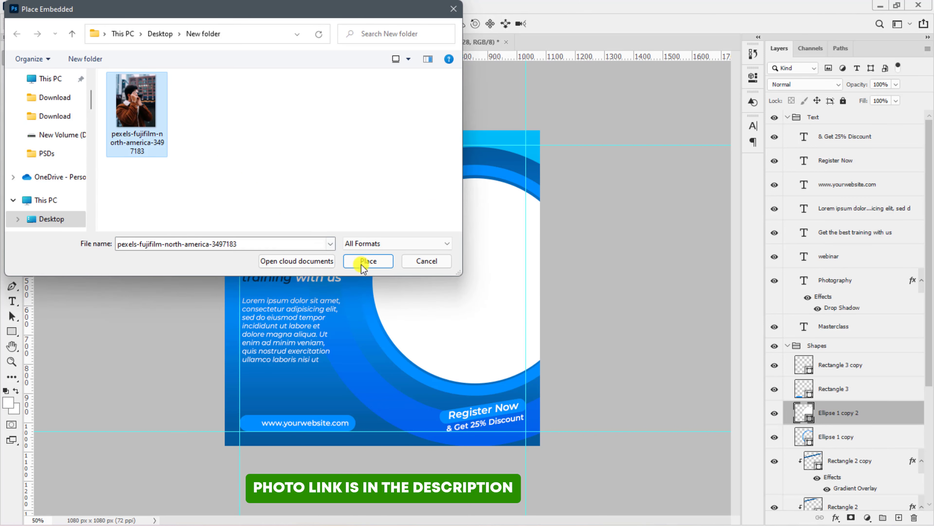
{"action": "left_click", "coordinate": [369, 262]}
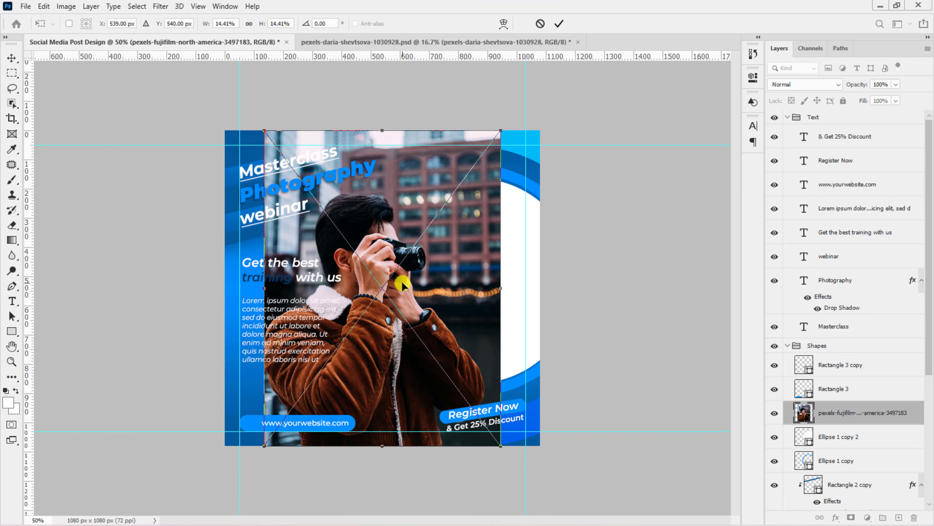
Position the photographer photo over the white circle and clip it to the circle layer, Ellipse 1 copy 2
{"action": "left_click_drag", "start_coordinate": [403, 282], "coordinate": [459, 282]}
{"action": "key", "text": "Return"}
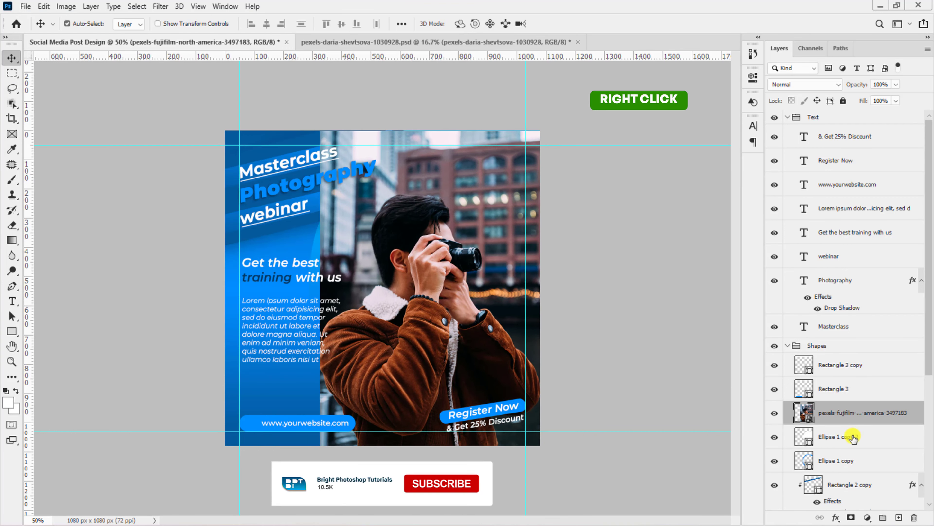
{"action": "right_click", "coordinate": [872, 415]}
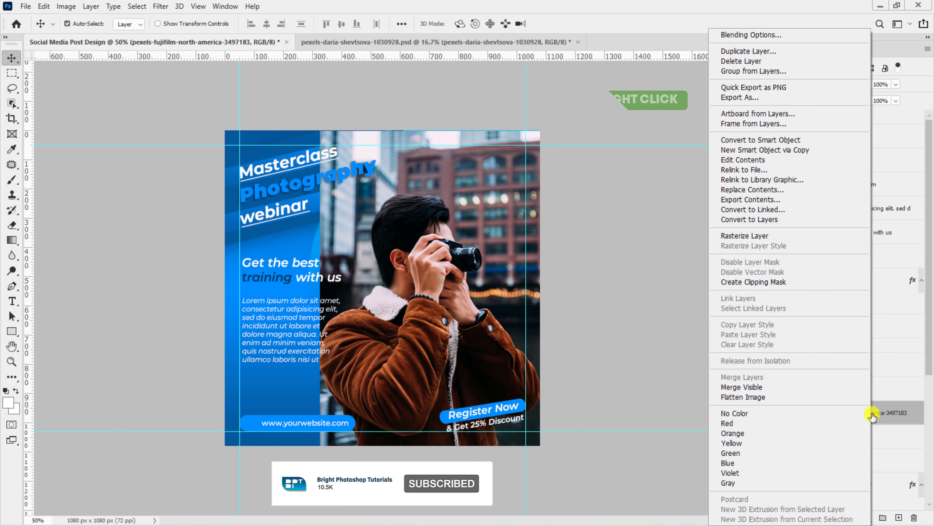
{"action": "left_click", "coordinate": [781, 284]}
{"action": "mouse_move", "coordinate": [444, 295]}
{"action": "left_mouse_down"}
{"action": "mouse_move", "coordinate": [467, 294]}
{"action": "mouse_move", "coordinate": [460, 299]}
{"action": "left_mouse_up"}
Scale the clipped photographer photo down slightly so the man and camera sit lower within the circle
{"action": "key", "text": "ctrl+t"}
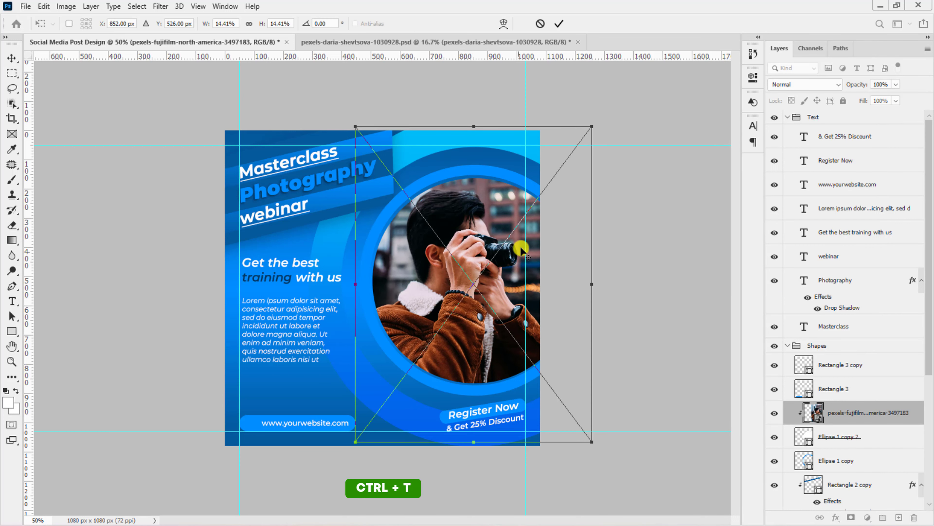
{"action": "left_click_drag", "start_coordinate": [592, 127], "coordinate": [588, 152]}
{"action": "key", "text": "Return"}
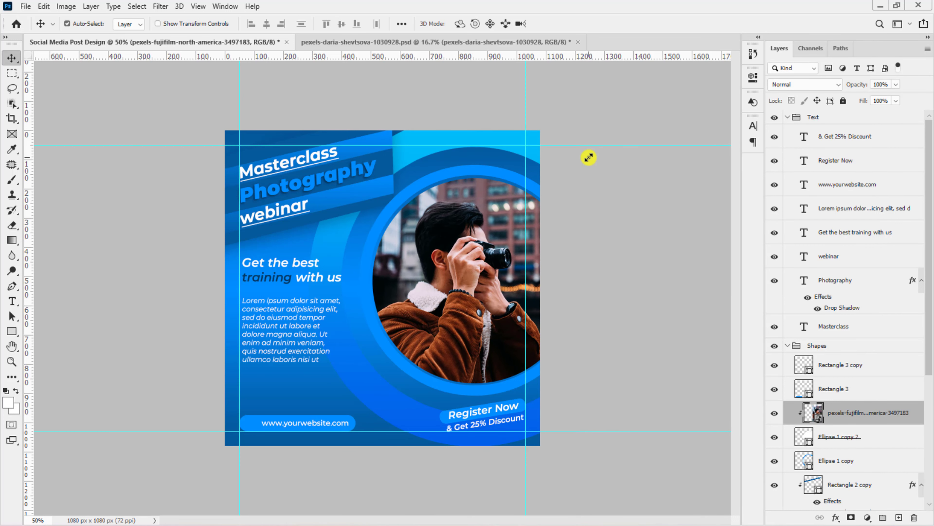
Draw a white World Wide Web Search custom shape from the legacy Web set, about 75 x 46 px, above the website bar in the Shapes group
{"action": "key", "text": "ctrl+plus"}
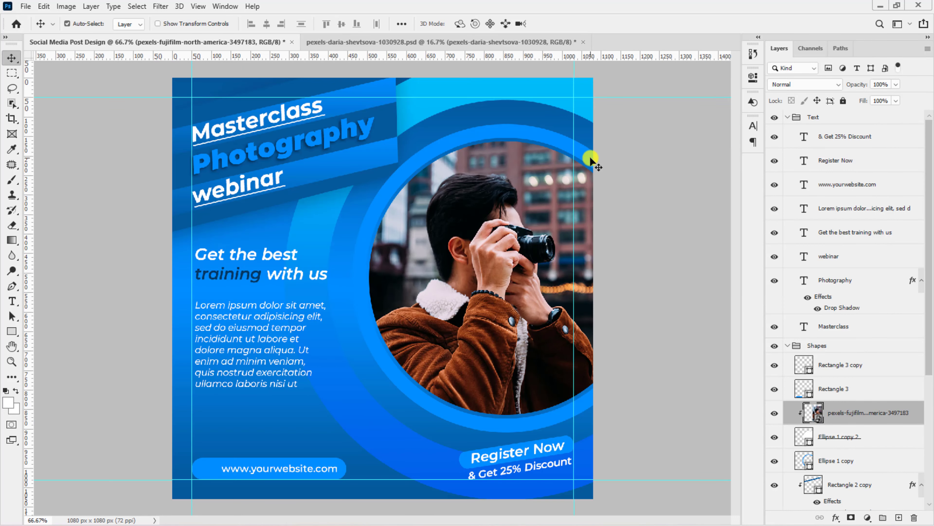
{"action": "left_click", "coordinate": [854, 372]}
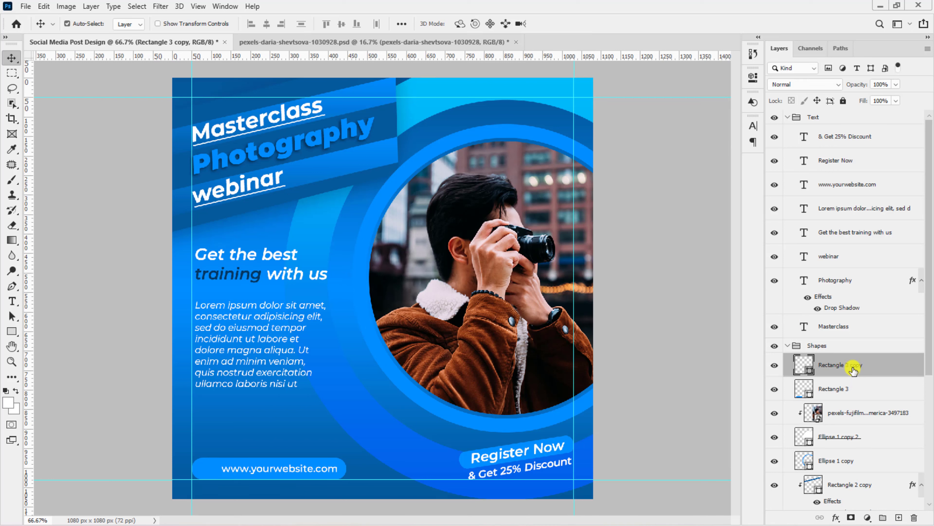
{"action": "left_click", "coordinate": [12, 331]}
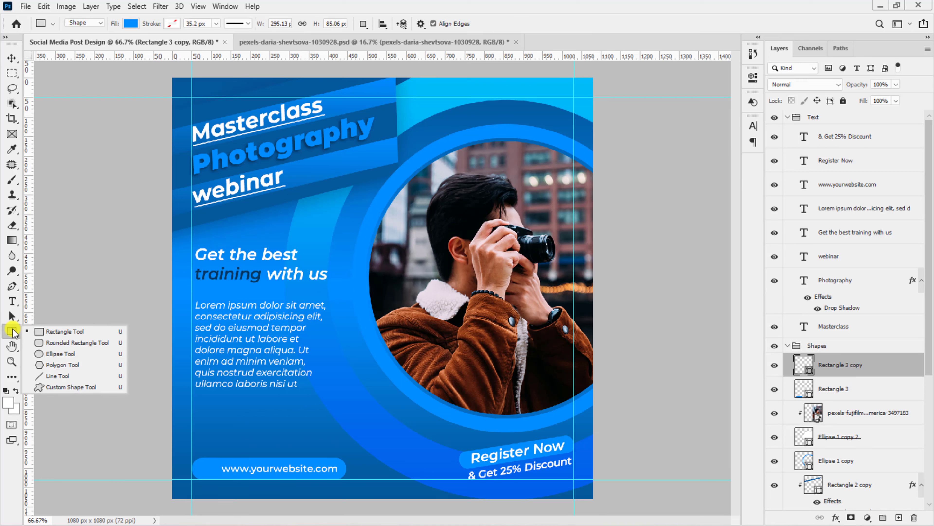
{"action": "left_click", "coordinate": [61, 387]}
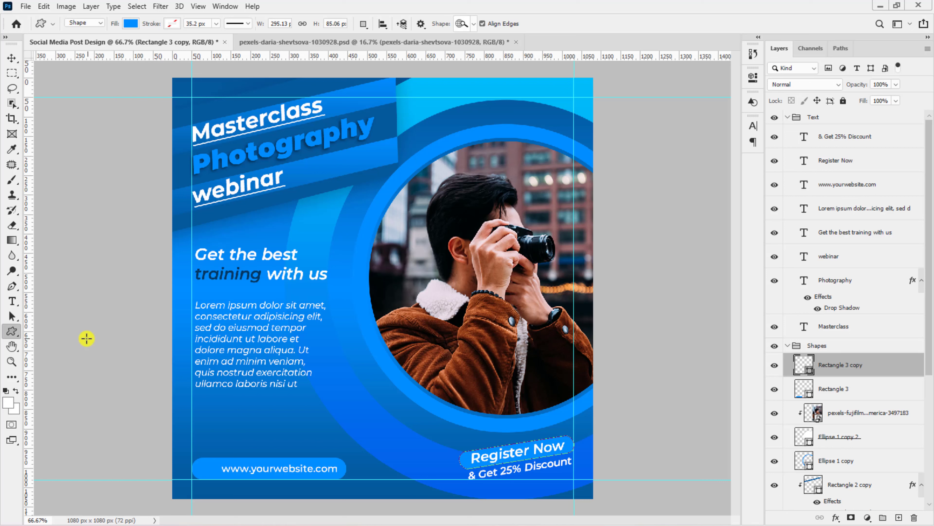
{"action": "left_click", "coordinate": [846, 346]}
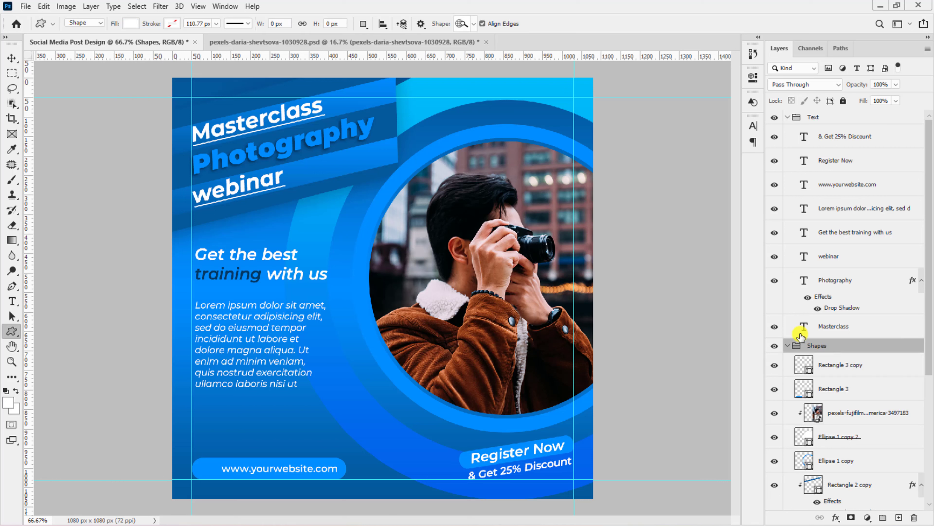
{"action": "left_click", "coordinate": [475, 26]}
{"action": "scroll", "coordinate": [473, 71], "scroll_direction": "down", "scroll_amount": 1}
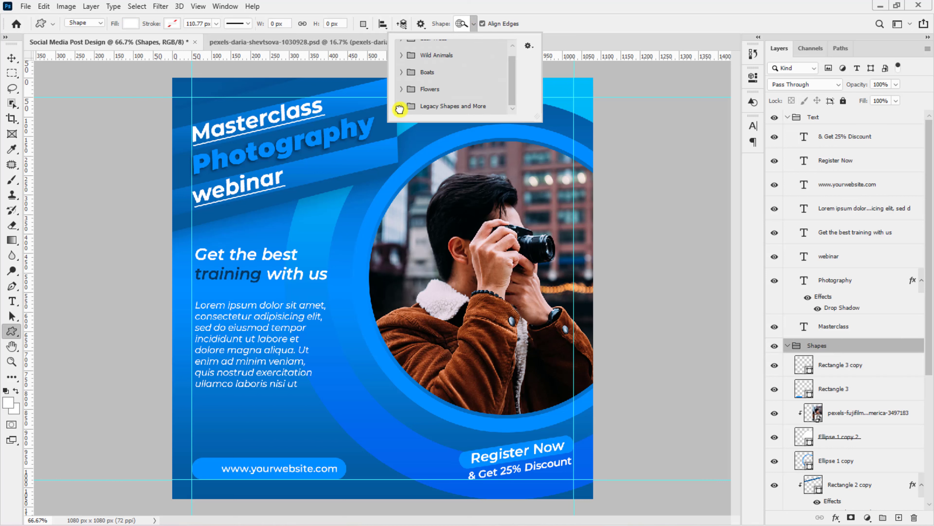
{"action": "left_click", "coordinate": [400, 106]}
{"action": "scroll", "coordinate": [405, 105], "scroll_direction": "down", "scroll_amount": 1}
{"action": "left_click", "coordinate": [413, 105]}
{"action": "scroll", "coordinate": [420, 101], "scroll_direction": "down", "scroll_amount": 3}
{"action": "scroll", "coordinate": [422, 102], "scroll_direction": "down", "scroll_amount": 3}
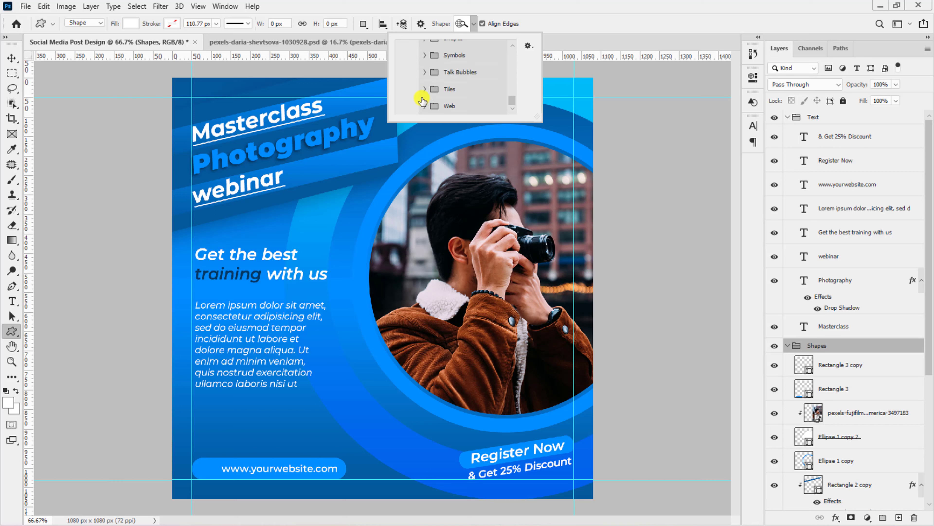
{"action": "left_click", "coordinate": [424, 104]}
{"action": "scroll", "coordinate": [427, 104], "scroll_direction": "down", "scroll_amount": 2}
{"action": "scroll", "coordinate": [430, 105], "scroll_direction": "down", "scroll_amount": 2}
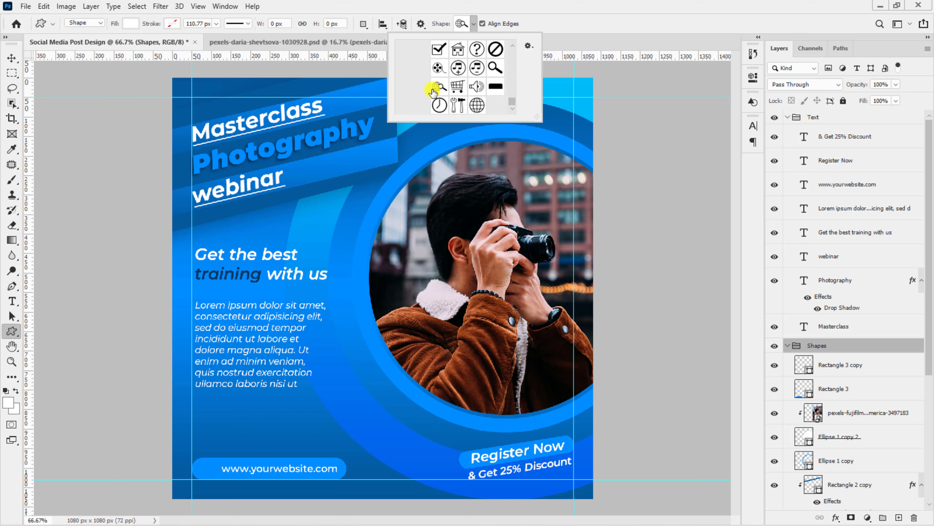
{"action": "left_click", "coordinate": [261, 417]}
{"action": "left_click_drag", "start_coordinate": [245, 402], "coordinate": [274, 421]}
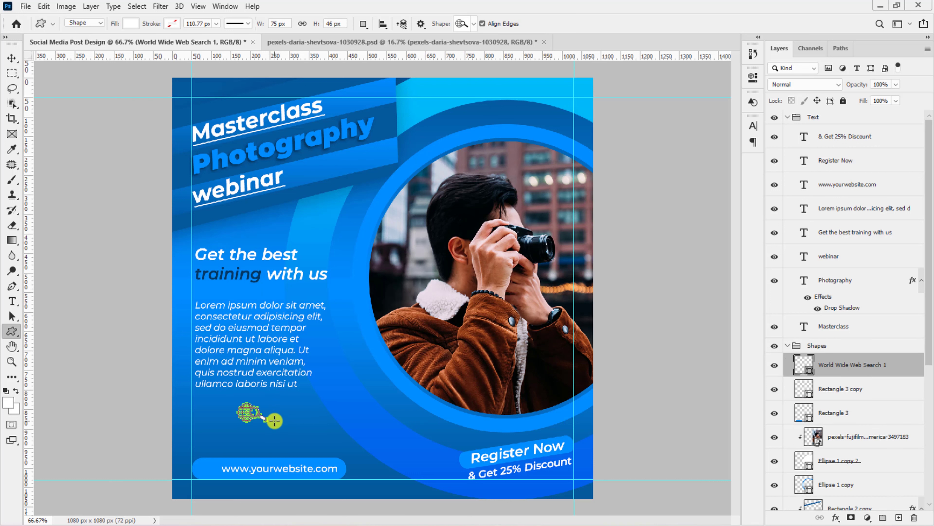
Move the web search icon into the website bar before the address and scale it down to fit
{"action": "key", "text": "v"}
{"action": "key", "text": "ctrl+plus"}
{"action": "scroll", "coordinate": [272, 418], "scroll_direction": "down", "scroll_amount": 4}
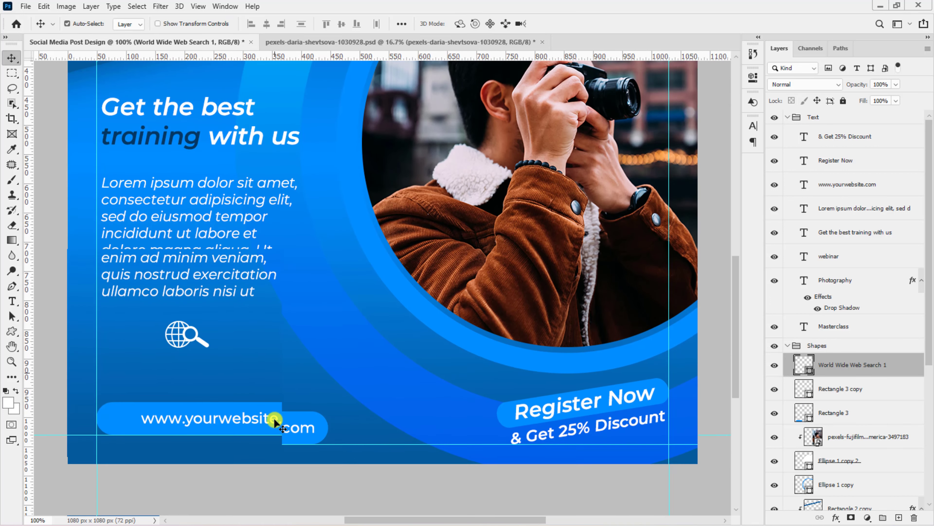
{"action": "scroll", "coordinate": [274, 418], "scroll_direction": "down", "scroll_amount": 2}
{"action": "left_click_drag", "start_coordinate": [186, 265], "coordinate": [142, 352]}
{"action": "key", "text": "ctrl+t"}
{"action": "key", "text": "Return"}
Reduce the height of the website bar, Rectangle 3, slightly and nudge it a few pixels to the right
{"action": "left_click", "coordinate": [244, 333]}
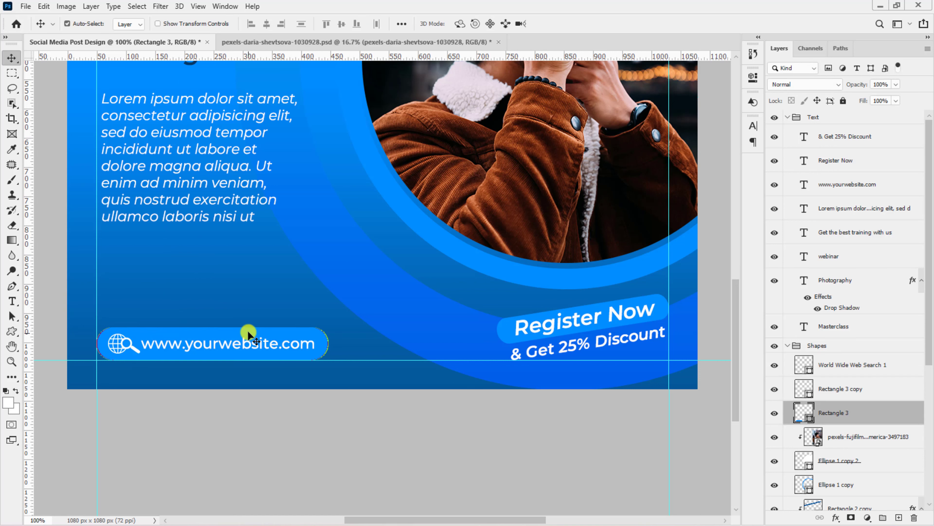
{"action": "key", "text": "ctrl+t"}
{"action": "left_click_drag", "start_coordinate": [212, 329], "coordinate": [212, 332]}
{"action": "key", "text": "Return"}
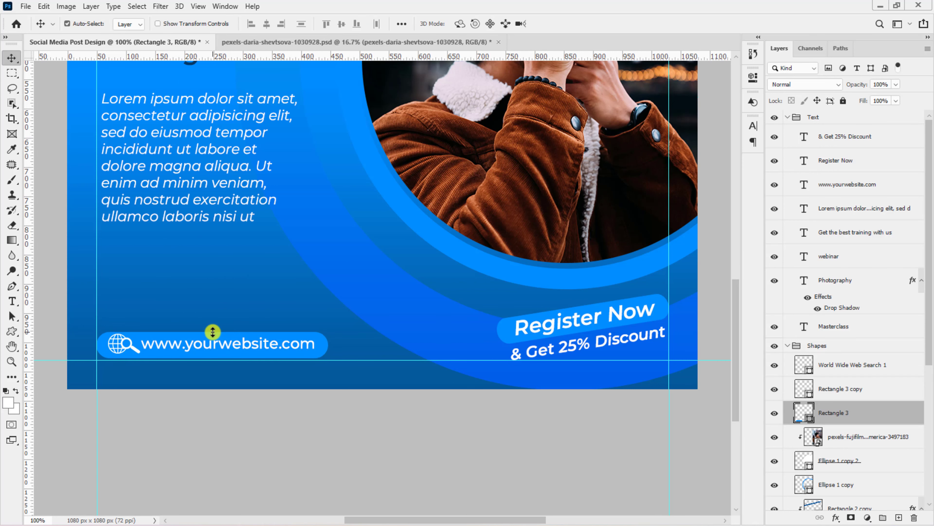
{"action": "key", "text": "Right"}
{"action": "key", "text": "Right"}
{"action": "key", "text": "Right"}
{"action": "key", "text": "Right"}
{"action": "key", "text": "Right"}
{"action": "key", "text": "Right"}
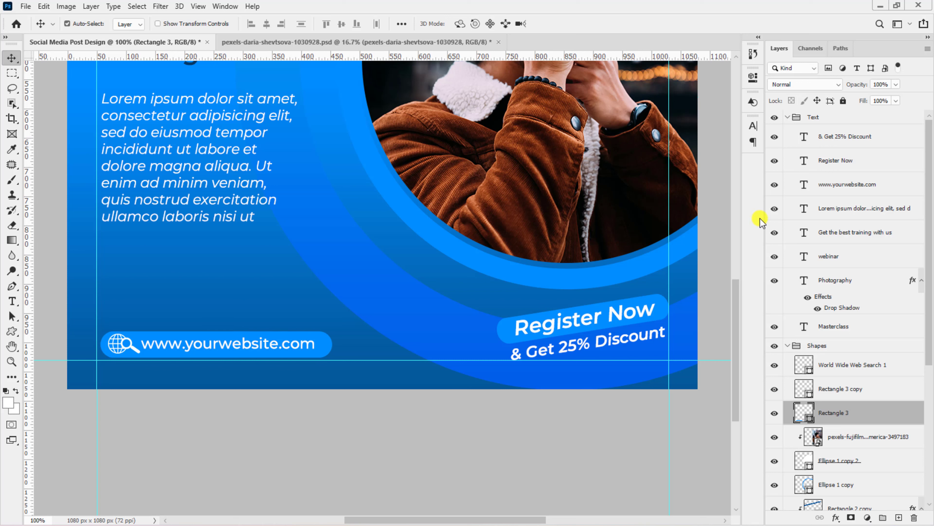
Nudge the website bar, its address text and the web search icon together to the left, toward the margin guide
{"action": "left_click", "coordinate": [830, 189], "text": "ctrl"}
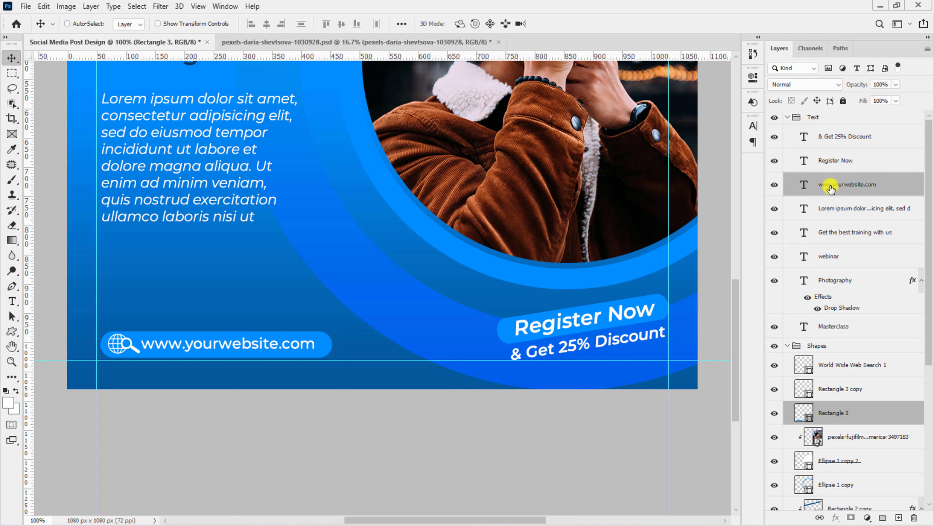
{"action": "left_click", "coordinate": [853, 366], "text": "ctrl"}
{"action": "key", "text": "Left"}
{"action": "key", "text": "Left"}
{"action": "key", "text": "Left"}
{"action": "key", "text": "Left"}
Shorten the website bar from its right end to about 381 px wide
{"action": "left_click", "coordinate": [842, 413]}
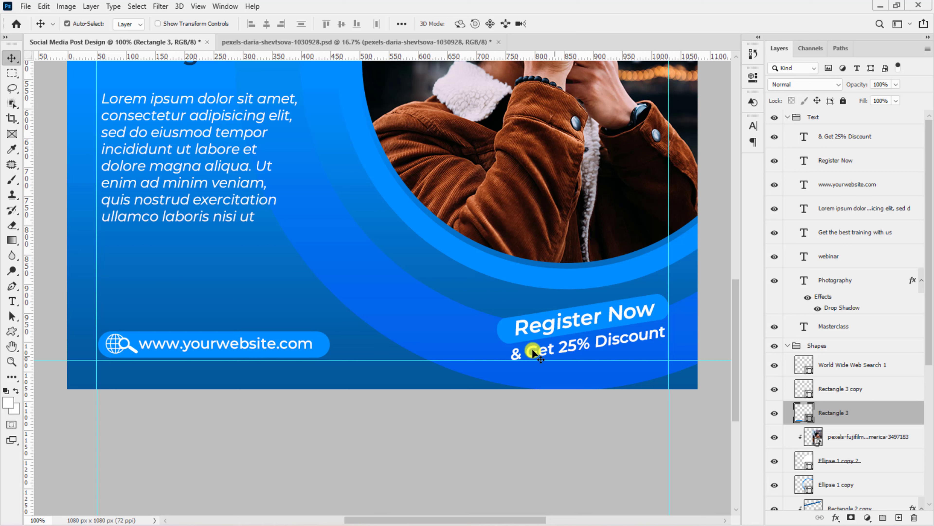
{"action": "key", "text": "ctrl+t"}
{"action": "left_click_drag", "start_coordinate": [327, 348], "coordinate": [318, 359]}
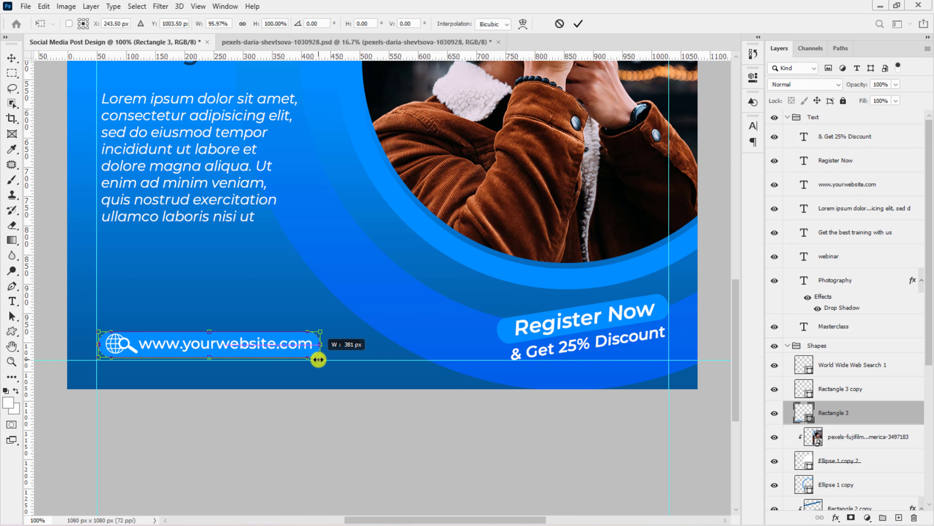
{"action": "key", "text": "Return"}
{"action": "key", "text": "ctrl+0"}
{"action": "key", "text": "ctrl+minus"}
{"action": "key", "text": "ctrl+minus"}
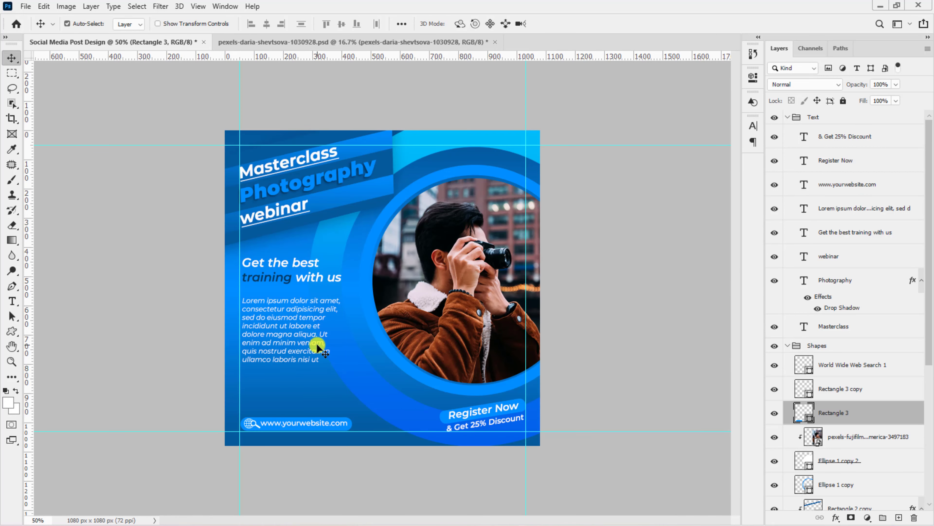
Hide the Background in the hand-with-camera document, copy its cut-out layer and paste it into the post directly above Gradient Fill 1
{"action": "scroll", "coordinate": [789, 348], "scroll_direction": "down", "scroll_amount": 5}
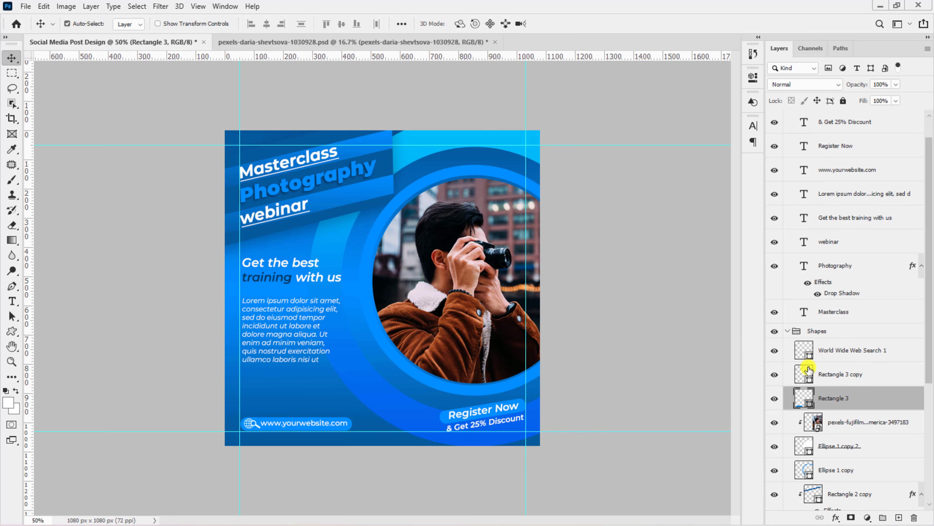
{"action": "scroll", "coordinate": [822, 368], "scroll_direction": "down", "scroll_amount": 1}
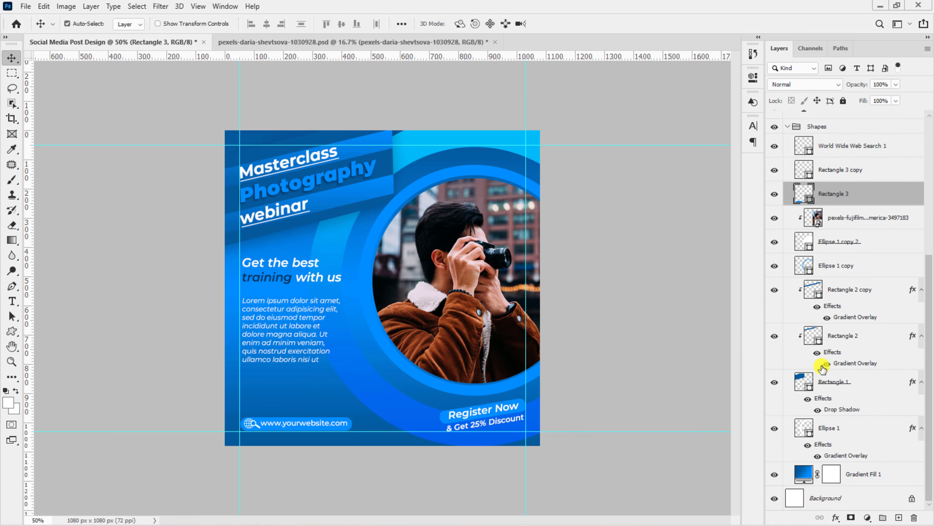
{"action": "left_click", "coordinate": [857, 477]}
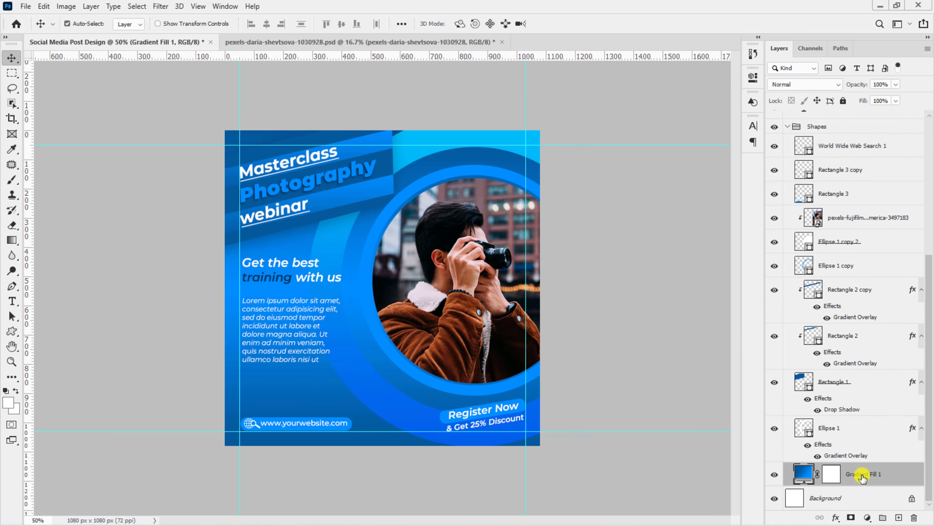
{"action": "left_click", "coordinate": [371, 43]}
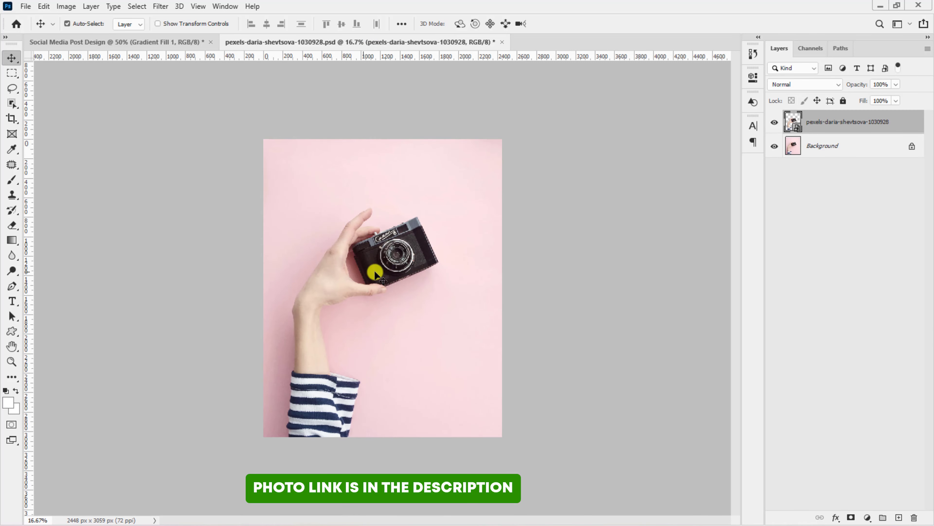
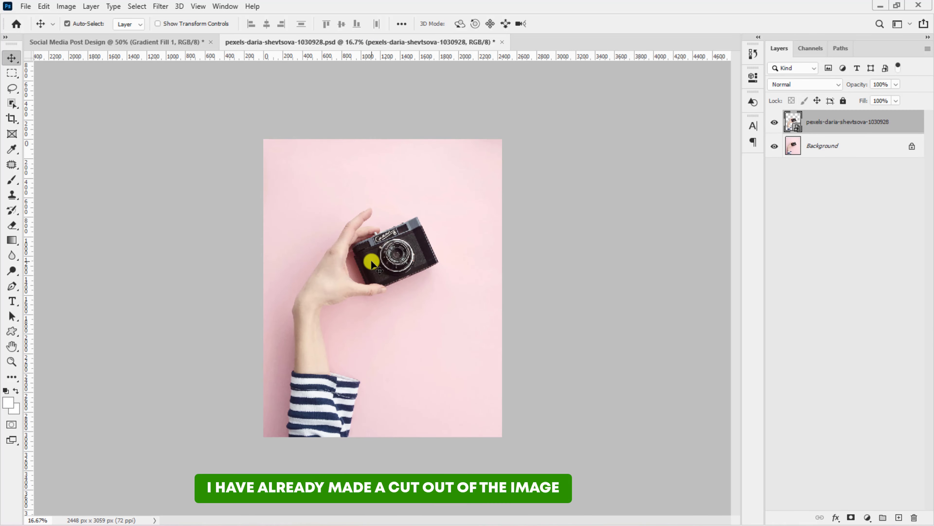
{"action": "left_click", "coordinate": [774, 146]}
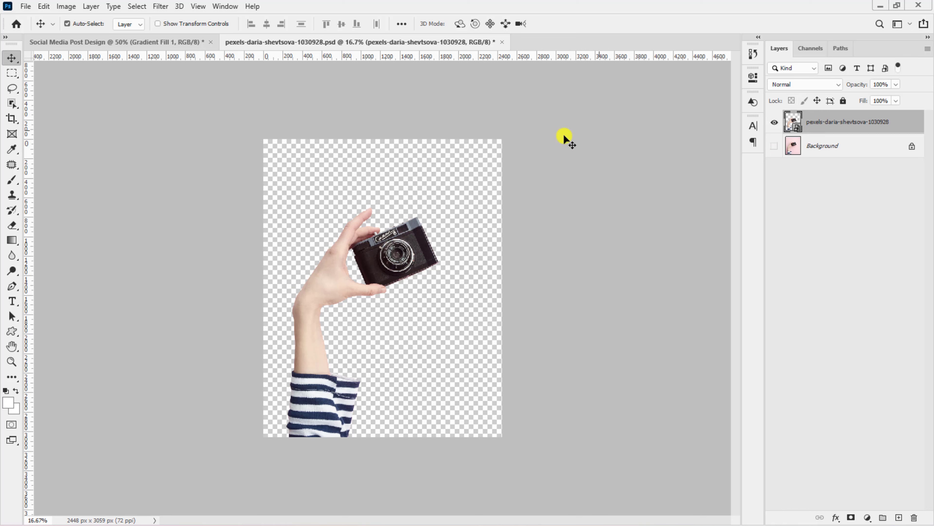
{"action": "left_click", "coordinate": [147, 42]}
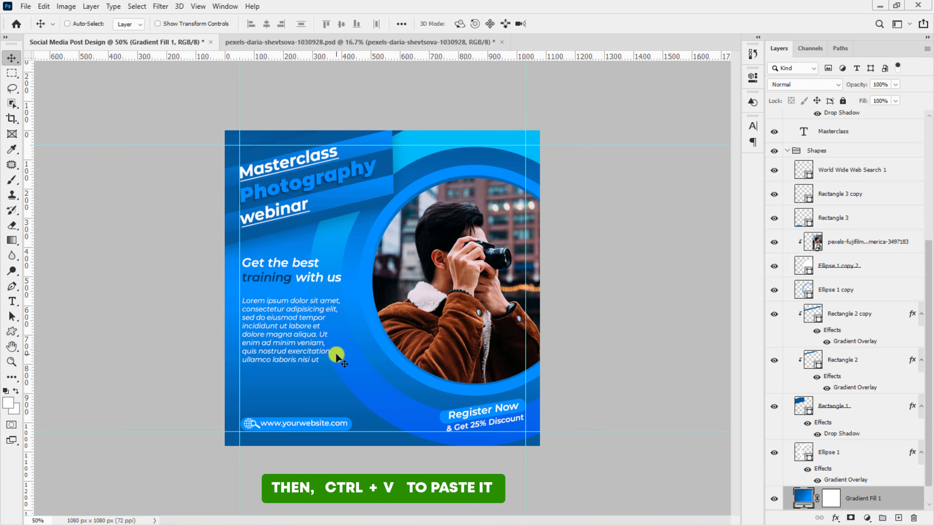
{"action": "key", "text": "ctrl+v"}
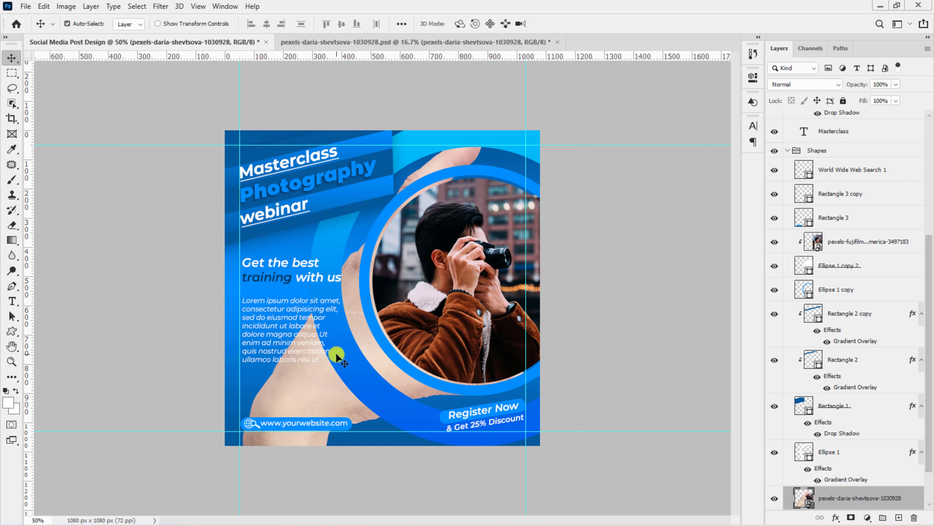
Scale the pasted hand-with-camera cut-out down to about 16.58% and move it to the lower-left area of the post
{"action": "key", "text": "ctrl+t"}
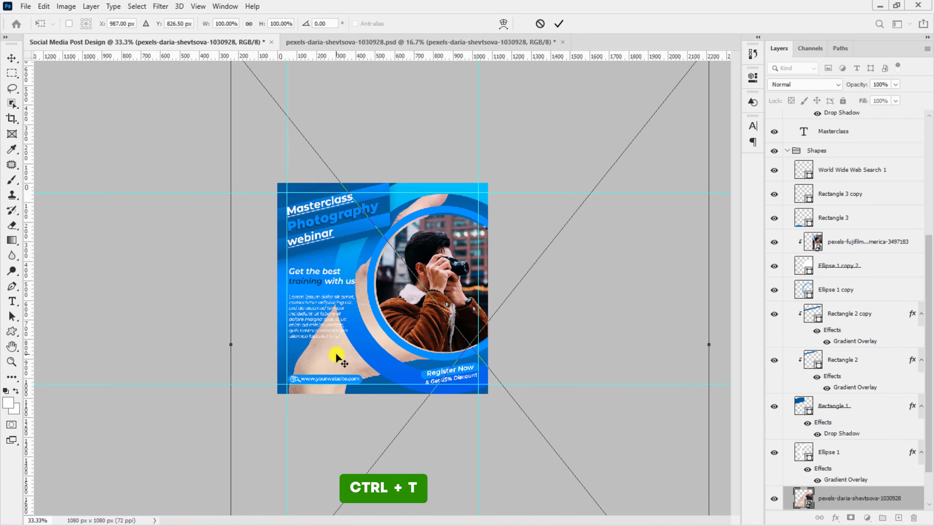
{"action": "key", "text": "ctrl+minus"}
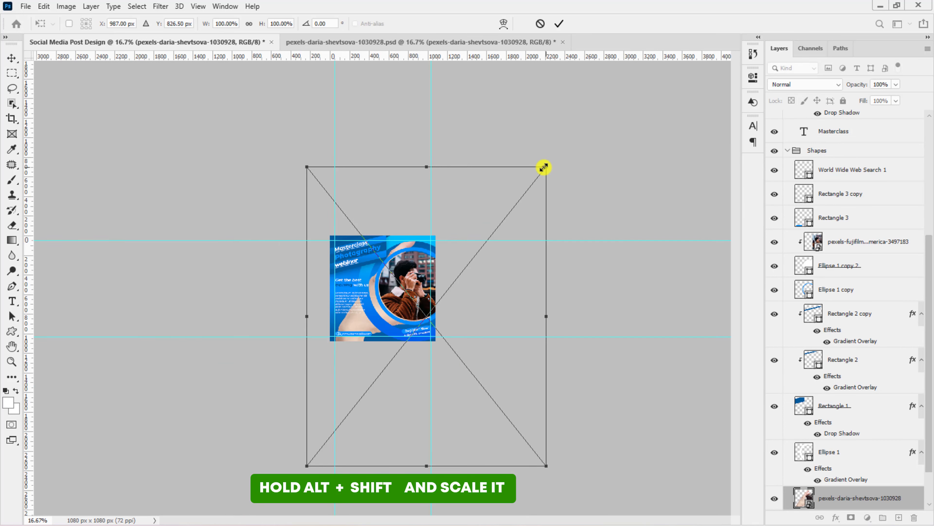
{"action": "left_click_drag", "start_coordinate": [492, 199], "coordinate": [473, 239]}
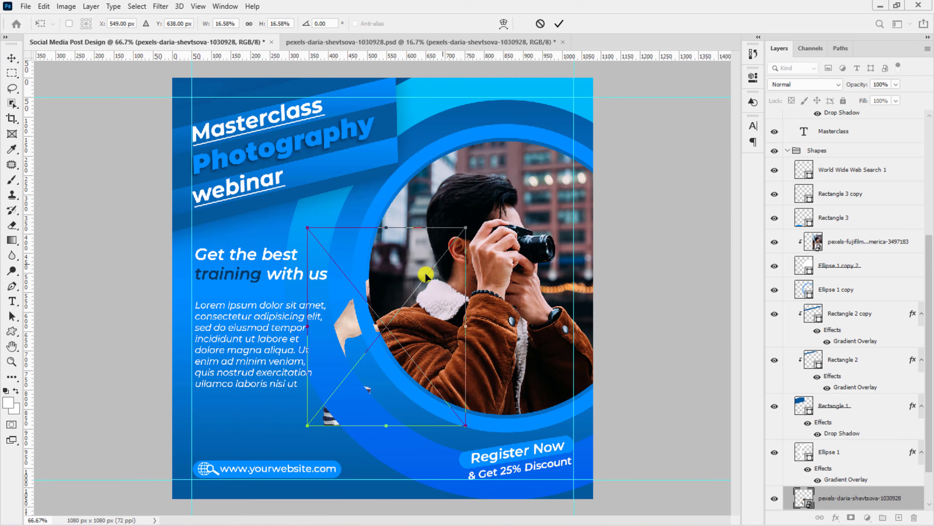
{"action": "left_click_drag", "start_coordinate": [346, 311], "coordinate": [255, 382]}
{"action": "key", "text": "ctrl+plus"}
{"action": "scroll", "coordinate": [253, 379], "scroll_direction": "down", "scroll_amount": 3}
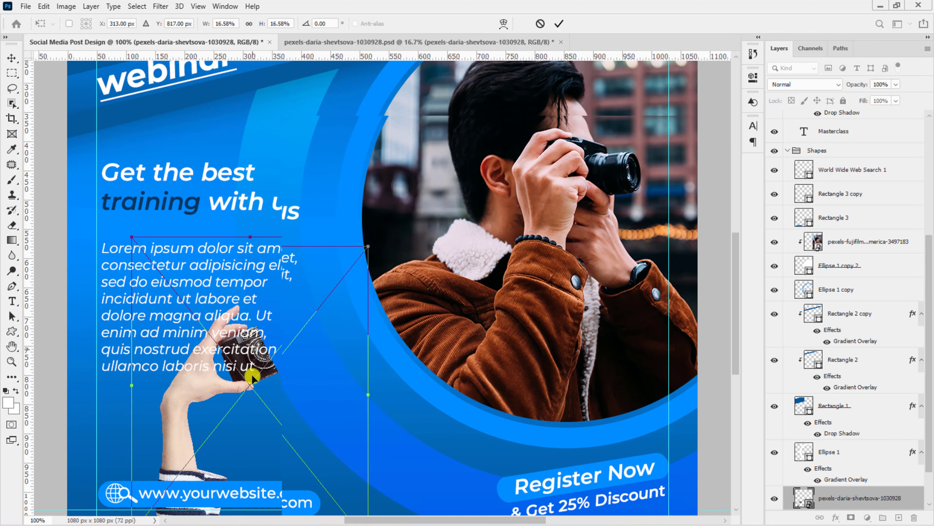
Move the hand-with-camera cut-out closer to the post's lower-left corner and nudge it further left
{"action": "scroll", "coordinate": [253, 375], "scroll_direction": "down", "scroll_amount": 9}
{"action": "scroll", "coordinate": [257, 295], "scroll_direction": "up", "scroll_amount": 1}
{"action": "left_click_drag", "start_coordinate": [179, 253], "coordinate": [131, 268]}
{"action": "key", "text": "Left"}
{"action": "key", "text": "Left"}
{"action": "key", "text": "Left"}
{"action": "key", "text": "Left"}
{"action": "key", "text": "Left"}
{"action": "key", "text": "Left"}
{"action": "key", "text": "Left"}
{"action": "key", "text": "Left"}
{"action": "key", "text": "Left"}
{"action": "key", "text": "Left"}
{"action": "key", "text": "Left"}
{"action": "key", "text": "Left"}
{"action": "key", "text": "Left"}
{"action": "key", "text": "Left"}
{"action": "key", "text": "Left"}
{"action": "key", "text": "Left"}
{"action": "key", "text": "Left"}
{"action": "key", "text": "Left"}
{"action": "key", "text": "Left"}
Scale the hand-with-camera cut-out to about 12.30% and nudge it right until the sleeve lines up with the left margin guide
{"action": "left_click_drag", "start_coordinate": [309, 105], "coordinate": [280, 213]}
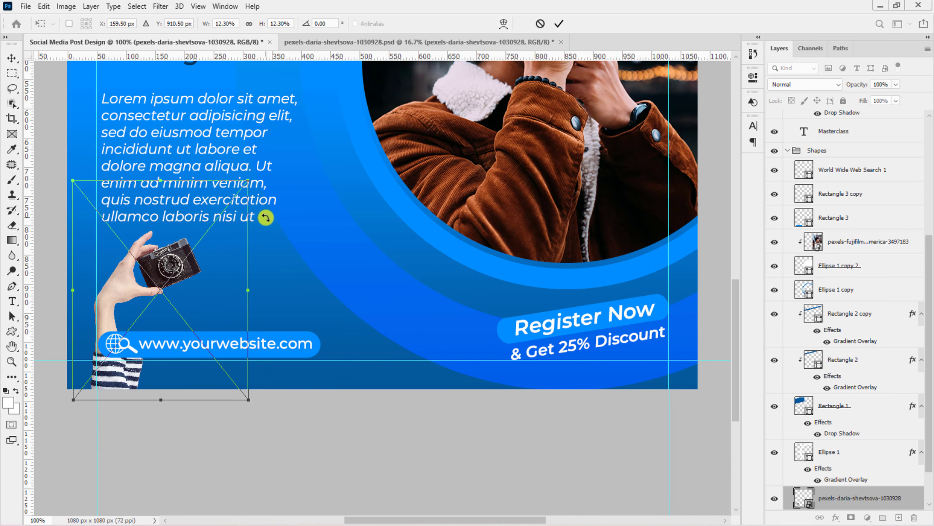
{"action": "key", "text": "Right"}
{"action": "key", "text": "Right"}
{"action": "key", "text": "Right"}
{"action": "key", "text": "Right"}
{"action": "key", "text": "Right"}
{"action": "key", "text": "Right"}
{"action": "key", "text": "Right"}
{"action": "key", "text": "Right"}
{"action": "key", "text": "Right"}
{"action": "key", "text": "Right"}
{"action": "key", "text": "Right"}
{"action": "key", "text": "Right"}
{"action": "key", "text": "Right"}
{"action": "key", "text": "Return"}
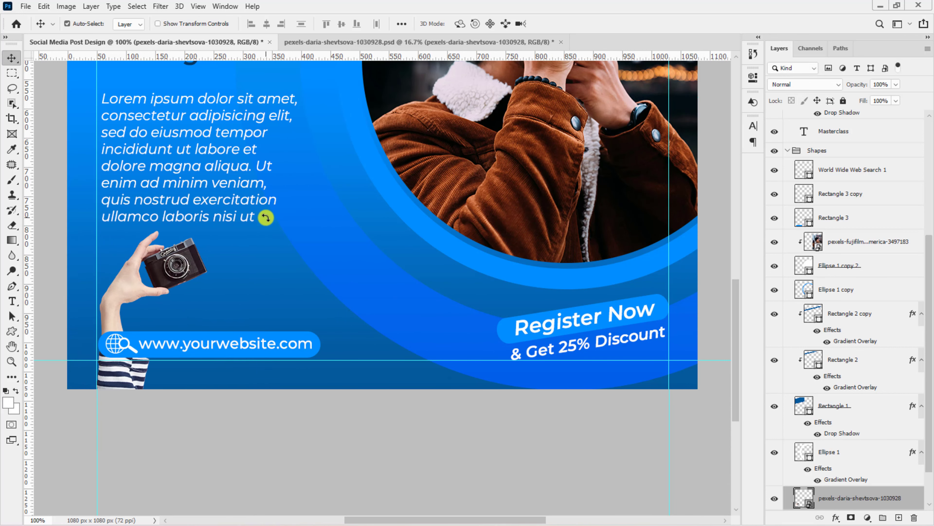
Nudge the Lorem ipsum paragraph slightly upward, away from the hand-with-camera cut-out
{"action": "key", "text": "ctrl+minus"}
{"action": "left_click", "coordinate": [213, 304]}
{"action": "key", "text": "Up"}
{"action": "key", "text": "Up"}
{"action": "key", "text": "Up"}
{"action": "key", "text": "Up"}
{"action": "key", "text": "Up"}
{"action": "key", "text": "Up"}
{"action": "key", "text": "Up"}
{"action": "key", "text": "Up"}
{"action": "key", "text": "Up"}
{"action": "key", "text": "Up"}
{"action": "key", "text": "Up"}
{"action": "key", "text": "Up"}
{"action": "key", "text": "Up"}
{"action": "key", "text": "Up"}
{"action": "key", "text": "Up"}
{"action": "key", "text": "Up"}
{"action": "key", "text": "Up"}
{"action": "key", "text": "Up"}
{"action": "key", "text": "Up"}
{"action": "key", "text": "Up"}
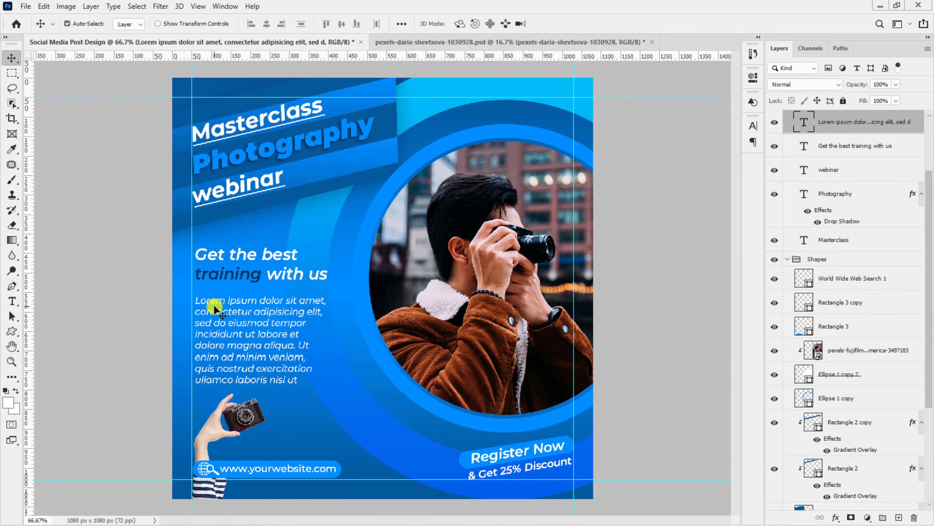
Scale the hand-with-camera cut-out up slightly, keeping it at the post's lower-left corner
{"action": "left_click", "coordinate": [215, 434]}
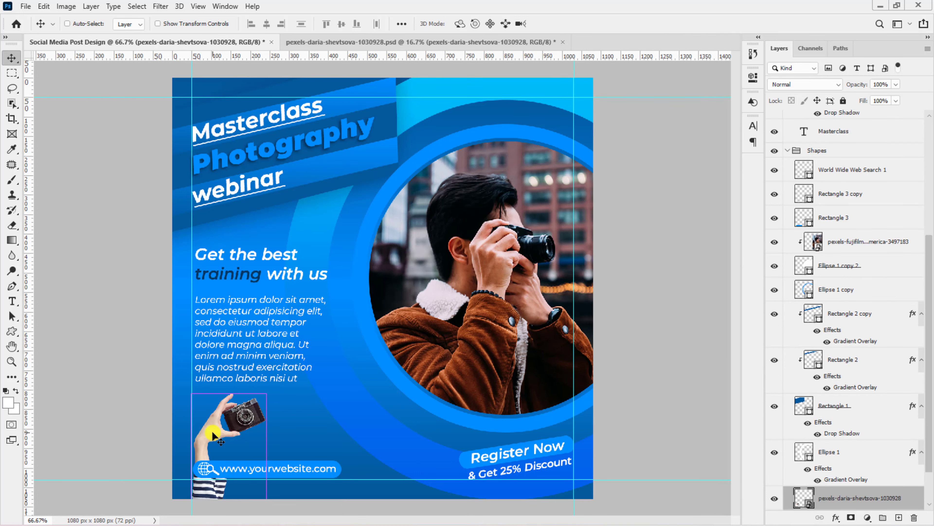
{"action": "key", "text": "ctrl+t"}
{"action": "left_click_drag", "start_coordinate": [300, 357], "coordinate": [311, 352]}
{"action": "key", "text": "Return"}
{"action": "key", "text": "ctrl+plus"}
{"action": "scroll", "coordinate": [330, 341], "scroll_direction": "down", "scroll_amount": 8}
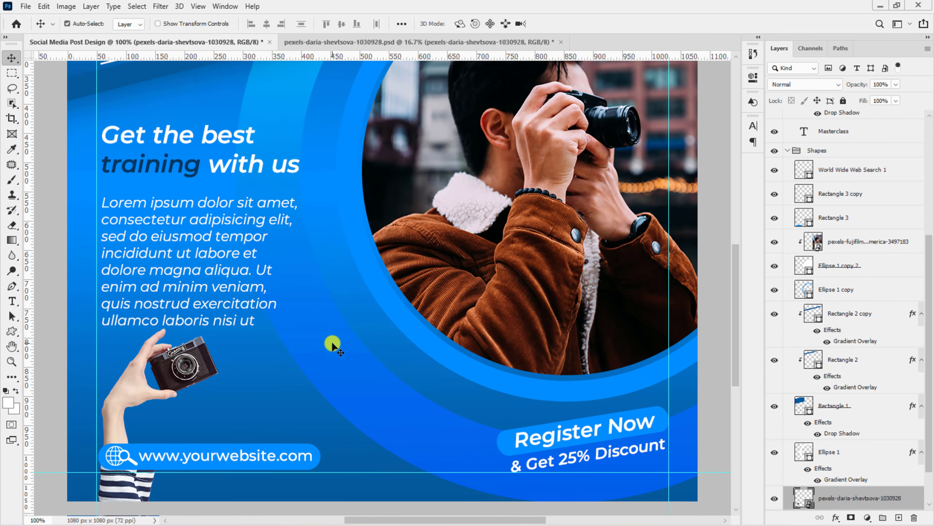
Nudge the enlarged hand-with-camera cut-out down so the camera sits clear of the Lorem ipsum paragraph
{"action": "key", "text": "Down"}
{"action": "key", "text": "Down"}
{"action": "key", "text": "Down"}
{"action": "key", "text": "Down"}
{"action": "key", "text": "Down"}
{"action": "key", "text": "Down"}
{"action": "key", "text": "Down"}
{"action": "key", "text": "Down"}
{"action": "key", "text": "Down"}
{"action": "key", "text": "Down"}
{"action": "key", "text": "Down"}
{"action": "key", "text": "Down"}
{"action": "key", "text": "Down"}
{"action": "key", "text": "Down"}
{"action": "key", "text": "Down"}
{"action": "key", "text": "Down"}
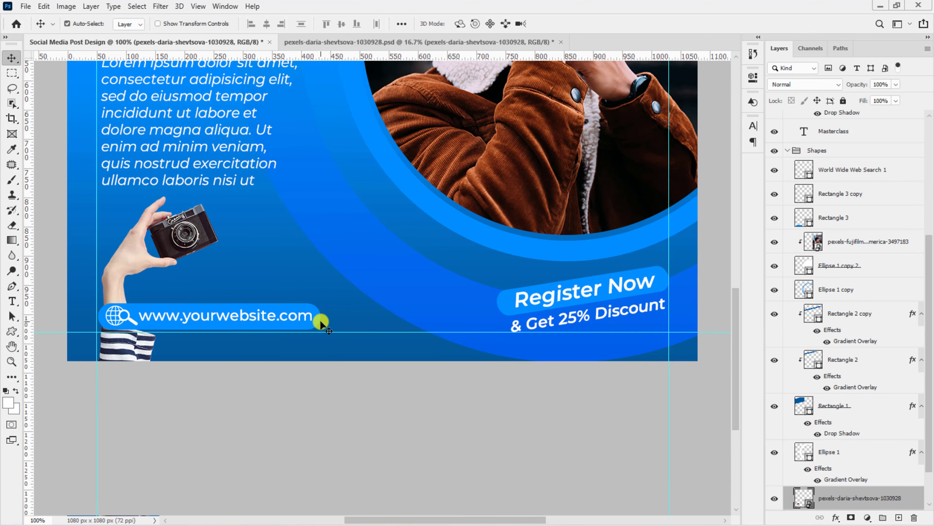
Move Ellipse 1, Ellipse 1 copy, Ellipse 1 copy 2 and the clipped photographer photo together to the left
{"action": "key", "text": "ctrl+minus"}
{"action": "key", "text": "ctrl+minus"}
{"action": "left_click", "coordinate": [321, 321]}
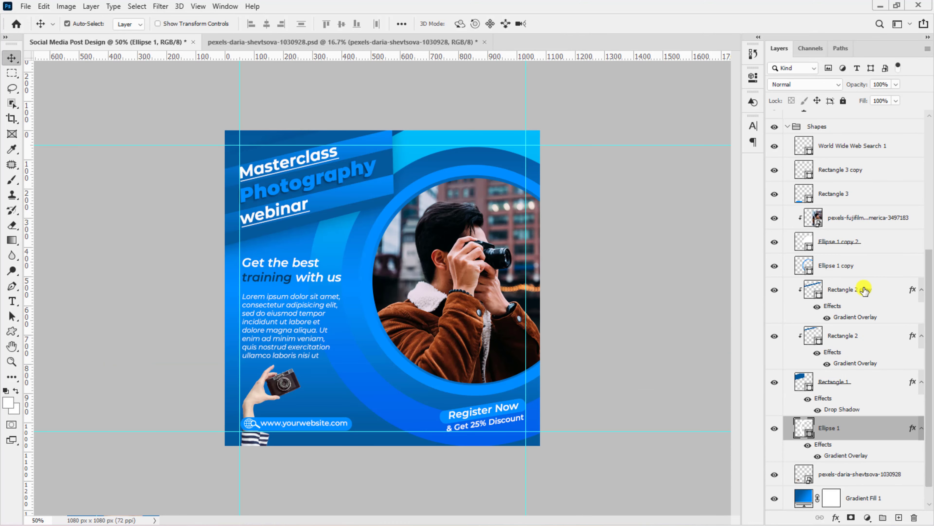
{"action": "left_click", "coordinate": [867, 242], "text": "ctrl"}
{"action": "left_click", "coordinate": [865, 218], "text": "ctrl"}
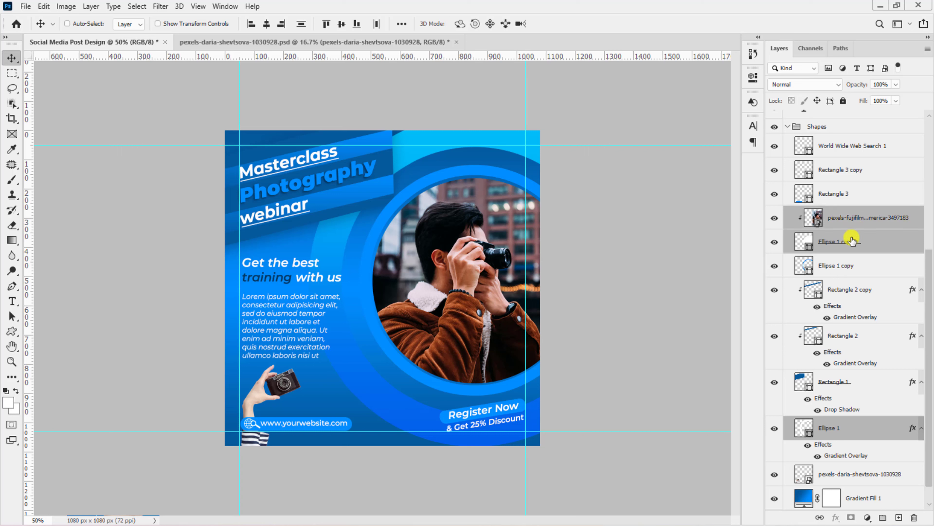
{"action": "left_click", "coordinate": [842, 273], "text": "ctrl"}
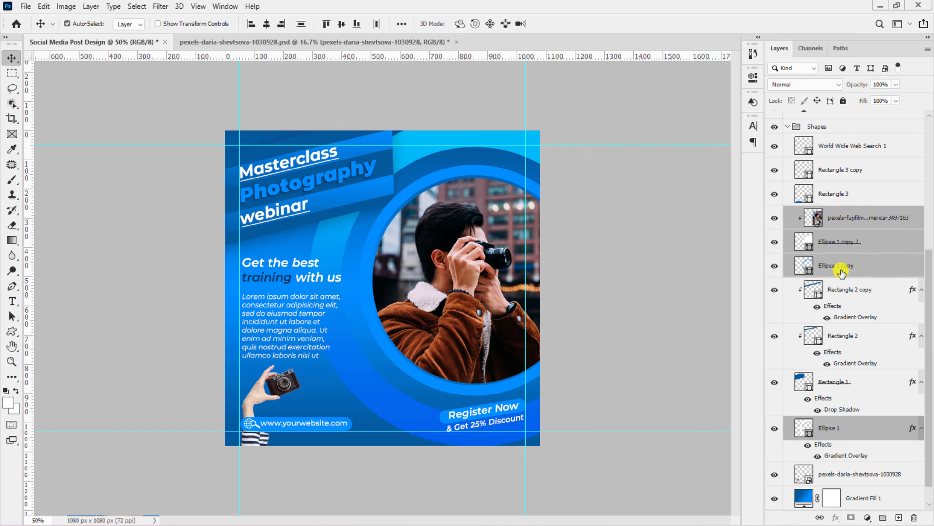
{"action": "key", "text": "Left"}
{"action": "key", "text": "Left"}
{"action": "key", "text": "Left"}
{"action": "key", "text": "Left"}
{"action": "key", "text": "Left"}
{"action": "key", "text": "Left"}
{"action": "key", "text": "Left"}
{"action": "key", "text": "Left"}
{"action": "key", "text": "Left"}
{"action": "key", "text": "Left"}
{"action": "key", "text": "Left"}
{"action": "key", "text": "Left"}
{"action": "key", "text": "Left"}
{"action": "key", "text": "Left"}
{"action": "key", "text": "Left"}
{"action": "key", "text": "Left"}
{"action": "key", "text": "Left"}
{"action": "key", "text": "Left"}
{"action": "key", "text": "Left"}
{"action": "key", "text": "Left"}
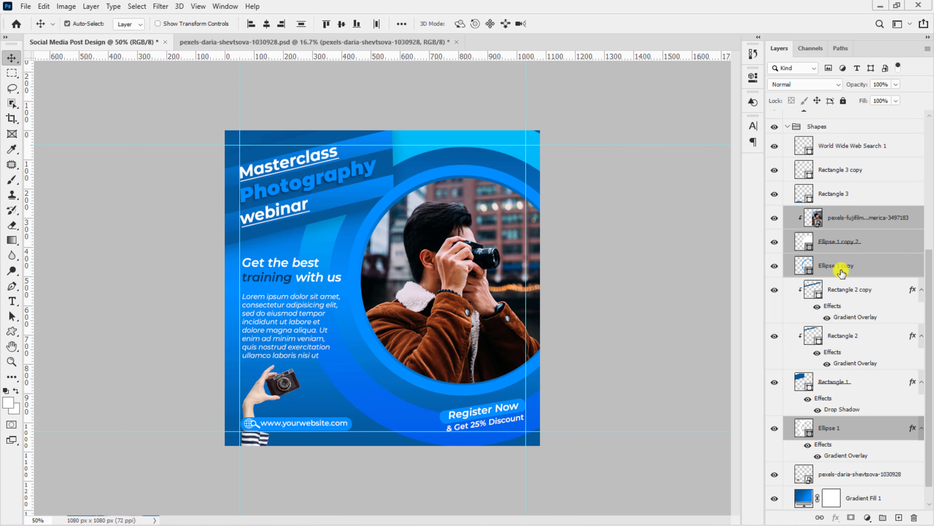
Scale Ellipse 1, the large gradient ring around the photo, up slightly
{"action": "left_click", "coordinate": [831, 427]}
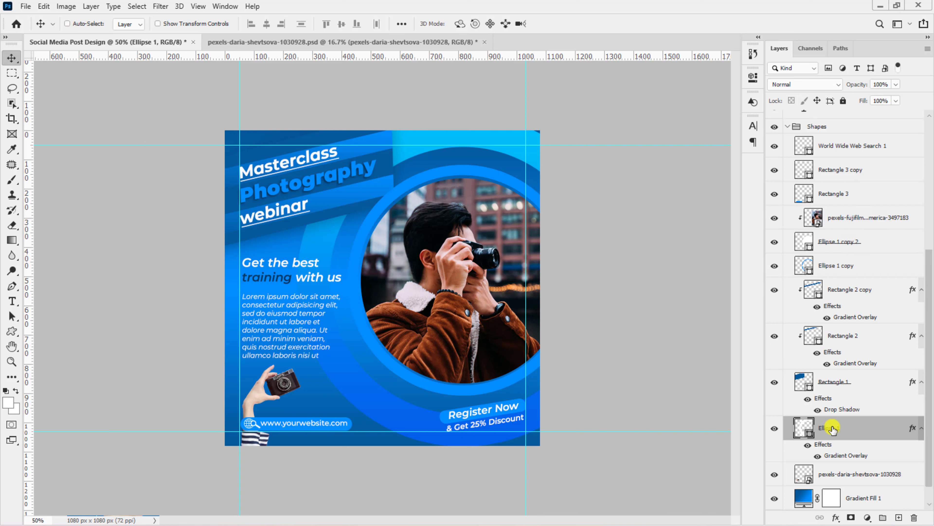
{"action": "key", "text": "ctrl+t"}
{"action": "left_click_drag", "start_coordinate": [629, 114], "coordinate": [630, 115]}
{"action": "key", "text": "Return"}
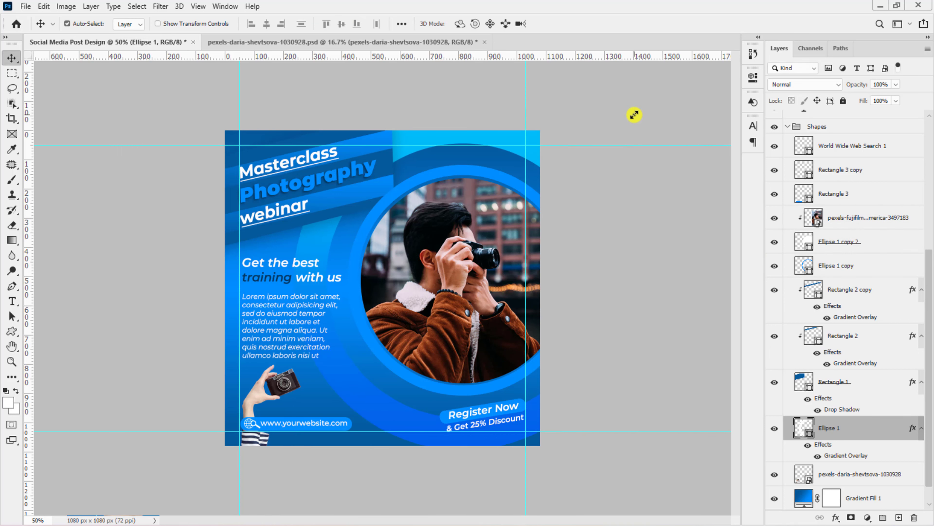
Move the Gradient Fill 1 layer out of the Shapes group to just above Background, and collapse the Text and Shapes groups
{"action": "left_click", "coordinate": [788, 127]}
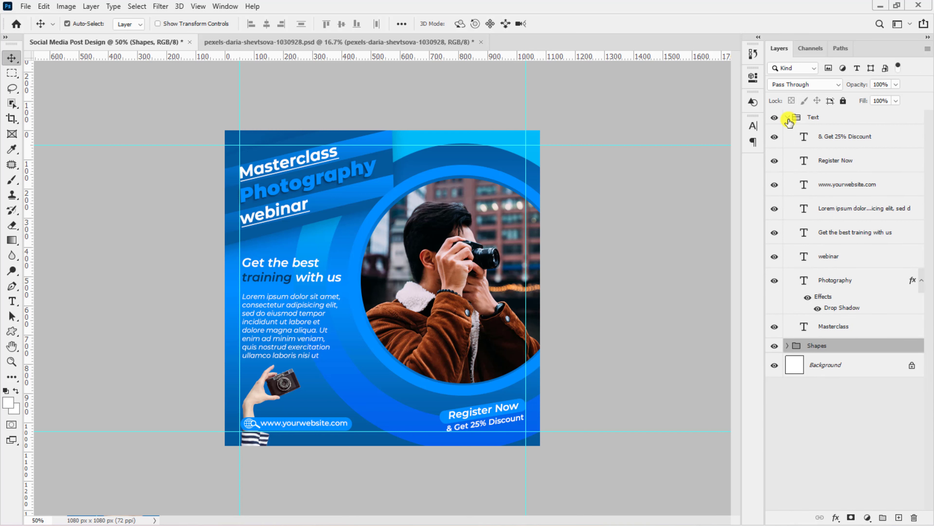
{"action": "left_click", "coordinate": [787, 118]}
{"action": "left_click", "coordinate": [788, 132]}
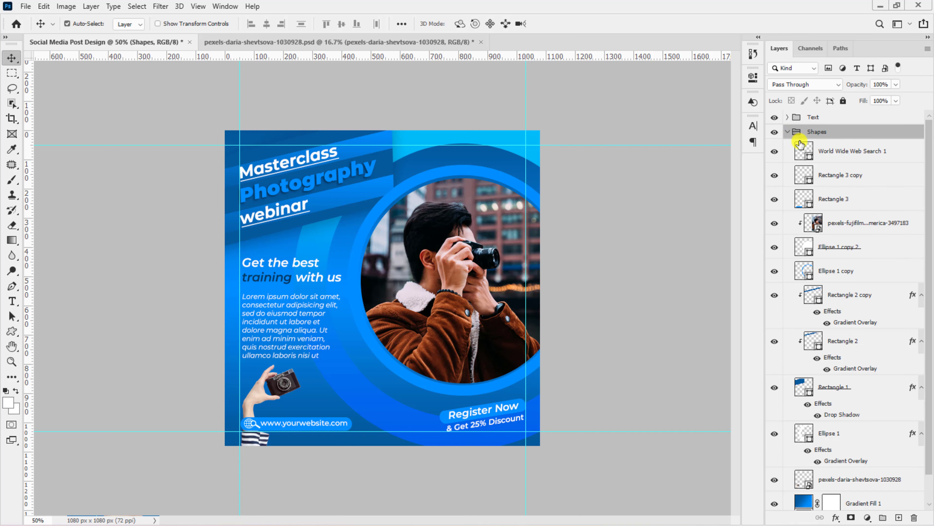
{"action": "scroll", "coordinate": [842, 195], "scroll_direction": "down", "scroll_amount": 1}
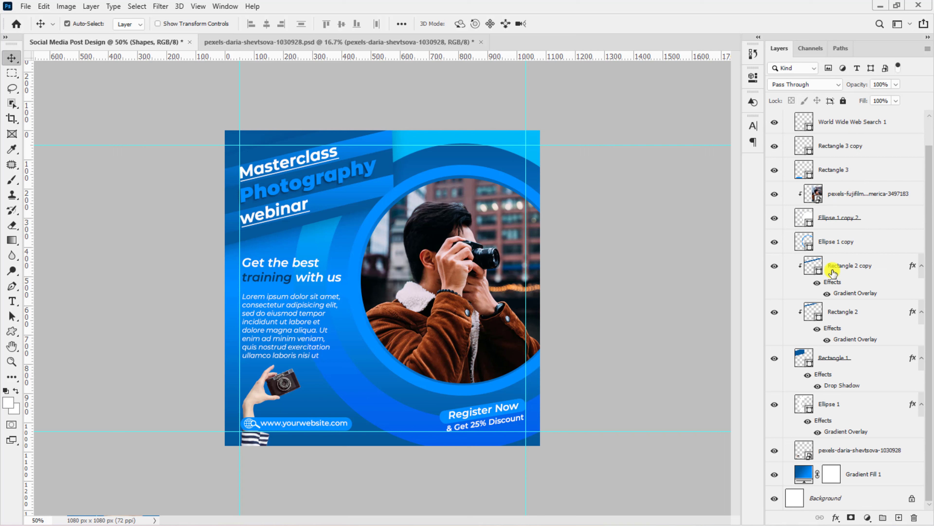
{"action": "left_click", "coordinate": [860, 475]}
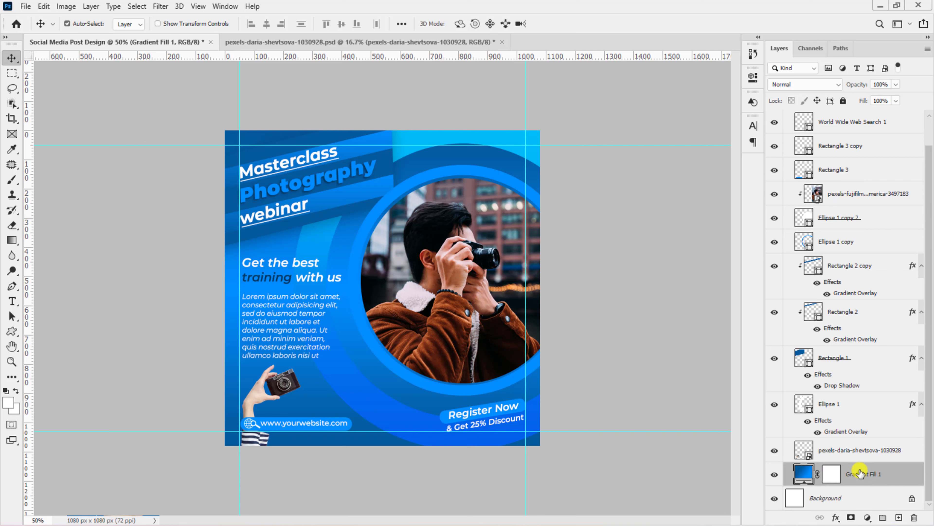
{"action": "left_click_drag", "start_coordinate": [887, 472], "coordinate": [886, 491]}
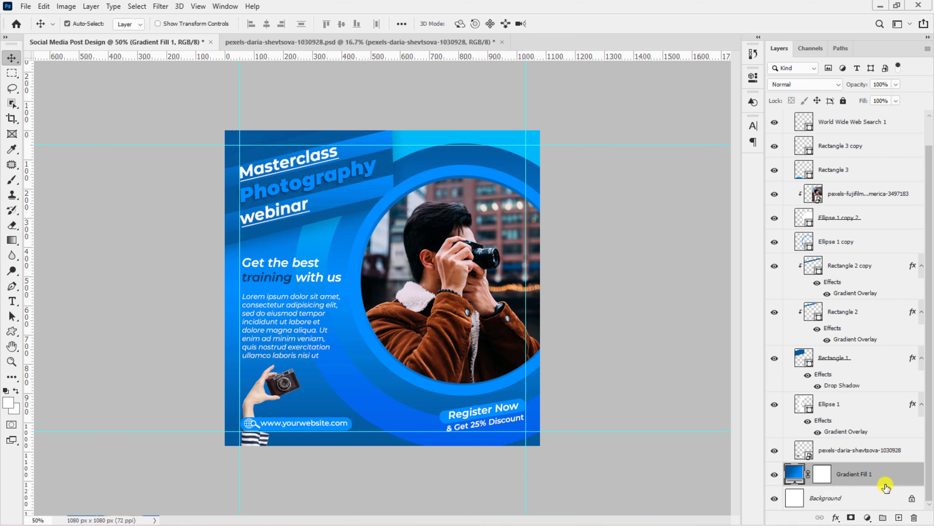
{"action": "scroll", "coordinate": [824, 191], "scroll_direction": "up", "scroll_amount": 2}
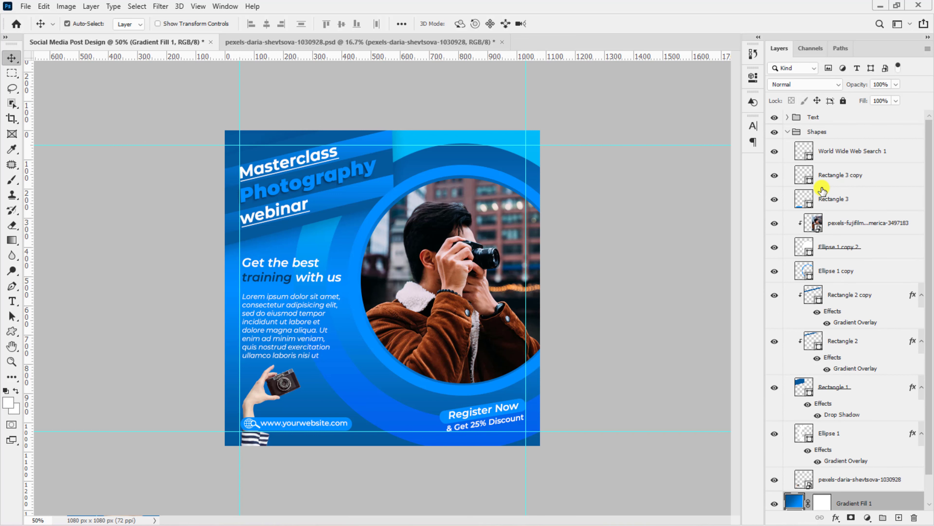
{"action": "left_click", "coordinate": [788, 132]}
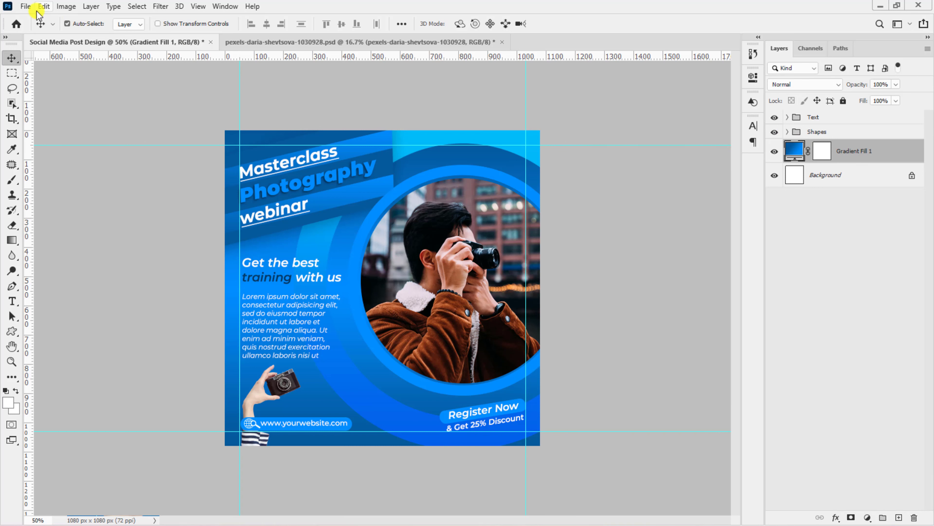
Place the embedded photo pexels-fujifilm-north-america-3497183 above Gradient Fill 1 and scale it to cover the whole canvas
{"action": "left_click", "coordinate": [26, 7]}
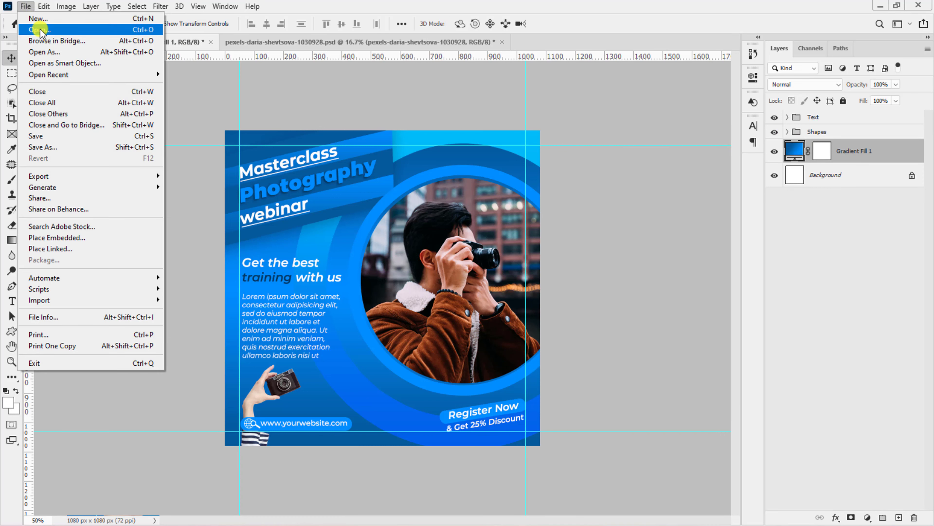
{"action": "left_click", "coordinate": [62, 237]}
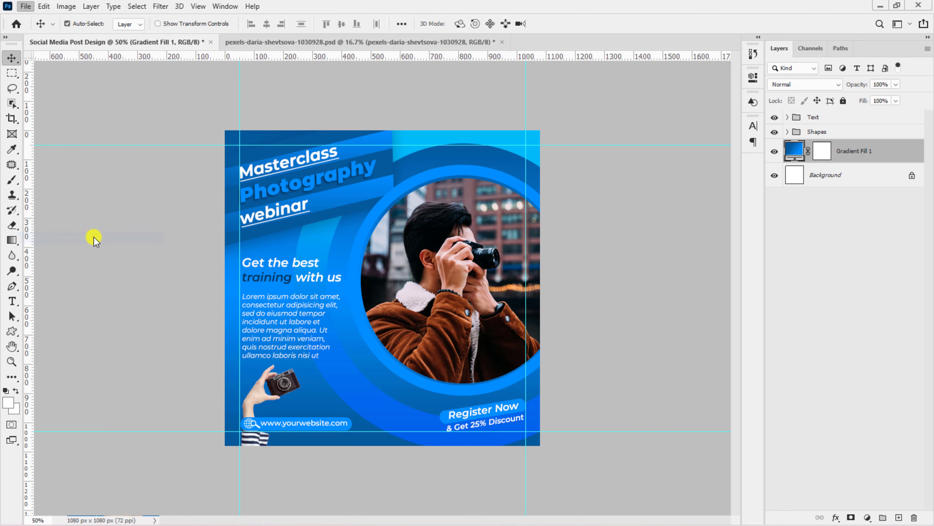
{"action": "left_click", "coordinate": [137, 103]}
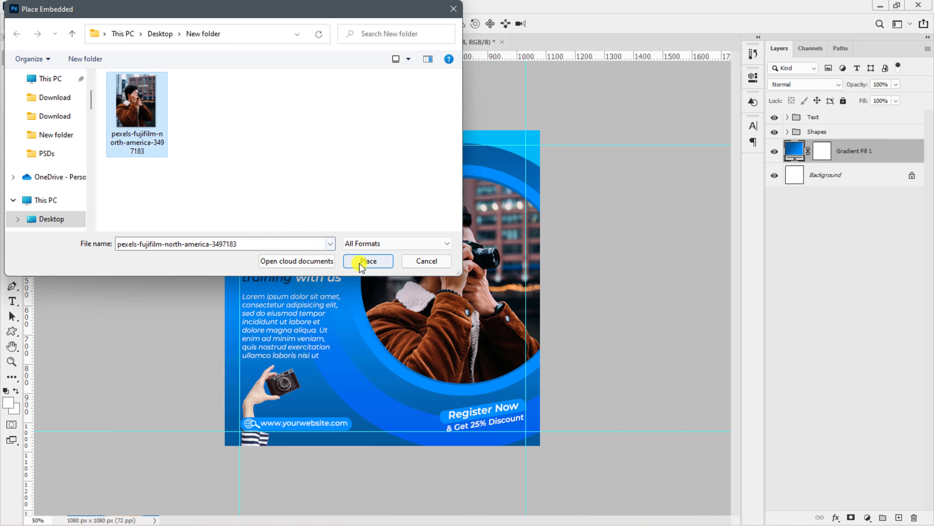
{"action": "left_click", "coordinate": [368, 261]}
{"action": "left_click_drag", "start_coordinate": [496, 123], "coordinate": [631, 119]}
{"action": "key", "text": "Return"}
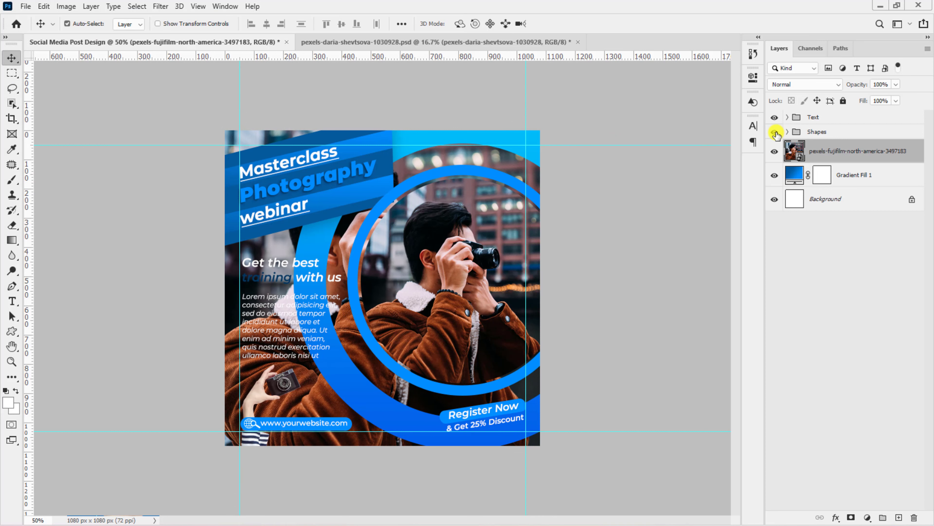
Hide the Shapes and Text groups and move the full-canvas photo down until its bottom part extends below the canvas
{"action": "left_click", "coordinate": [775, 132]}
{"action": "left_click", "coordinate": [774, 117]}
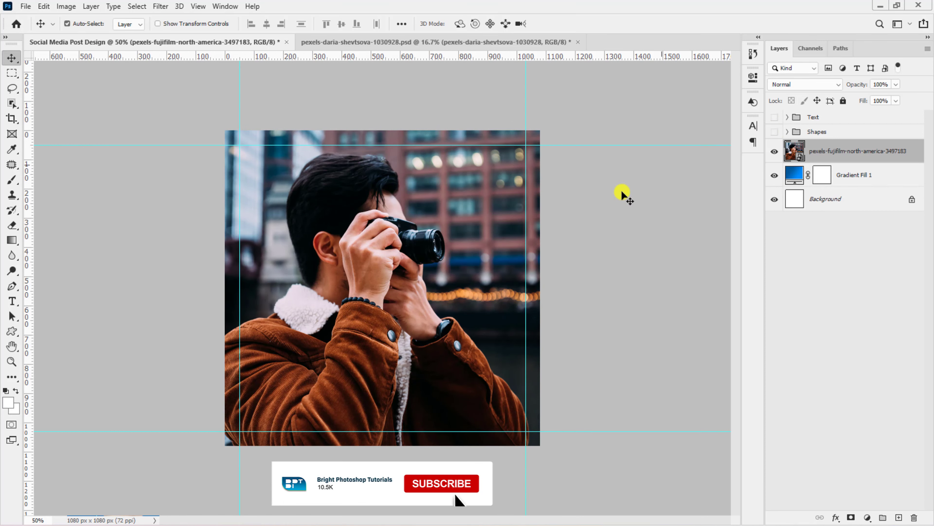
{"action": "left_click_drag", "start_coordinate": [367, 281], "coordinate": [367, 306]}
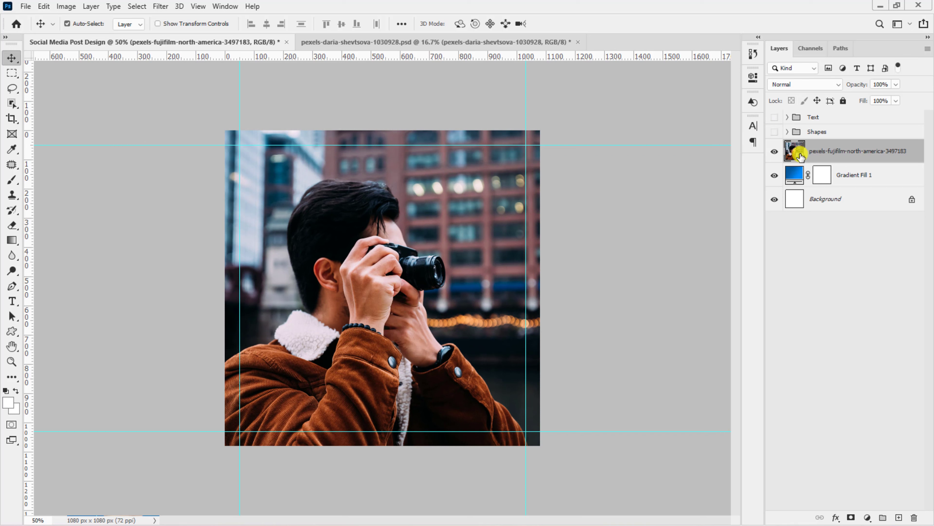
Set the full-canvas photo to Luminosity blending with 13% fill, and show the Shapes and Text groups again
{"action": "left_click", "coordinate": [809, 84]}
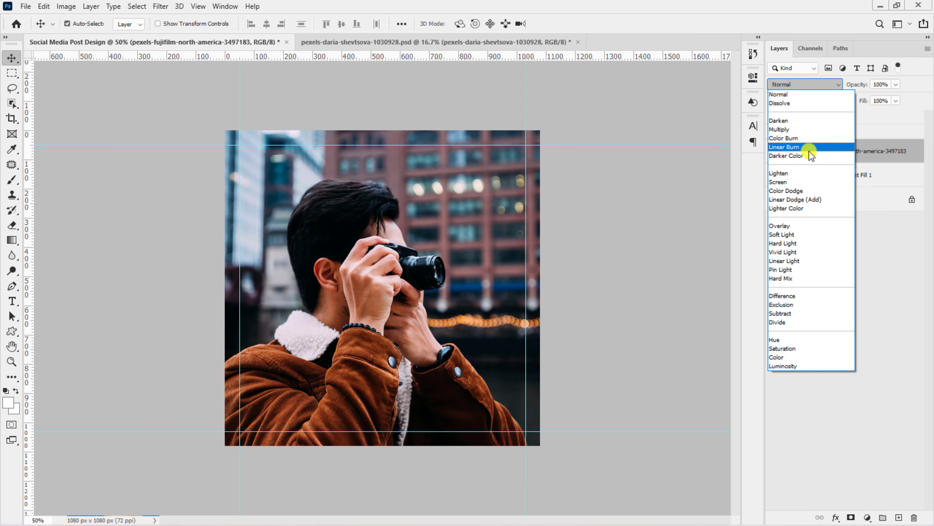
{"action": "left_click", "coordinate": [795, 366]}
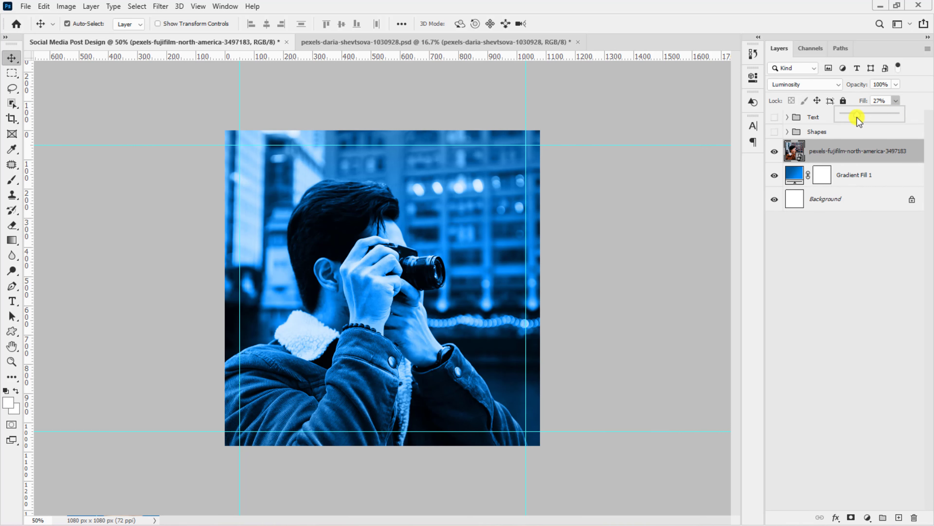
{"action": "left_click_drag", "start_coordinate": [857, 117], "coordinate": [852, 127]}
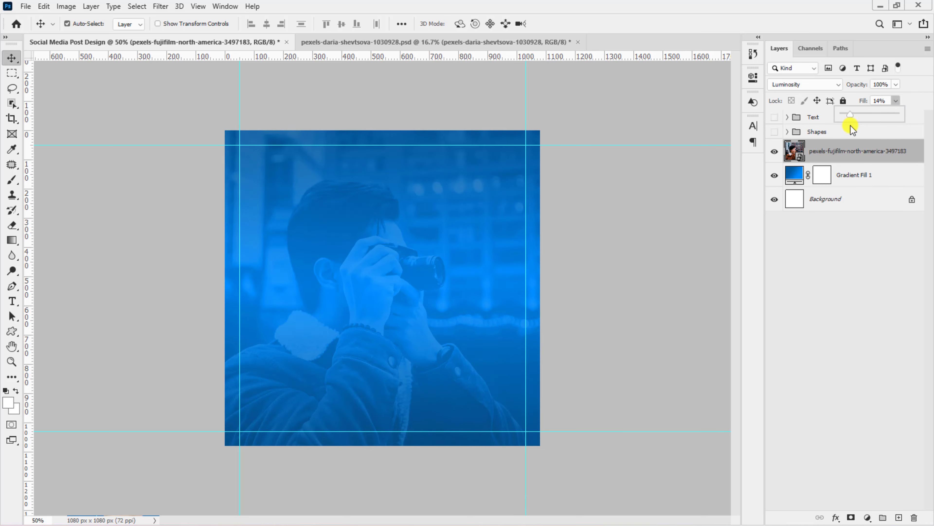
{"action": "left_click_drag", "start_coordinate": [851, 126], "coordinate": [849, 127]}
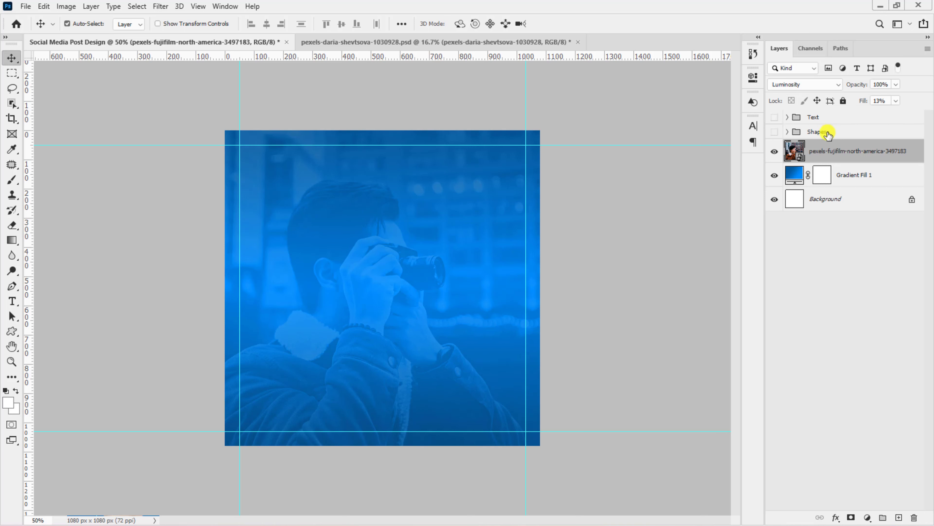
{"action": "left_click", "coordinate": [775, 132]}
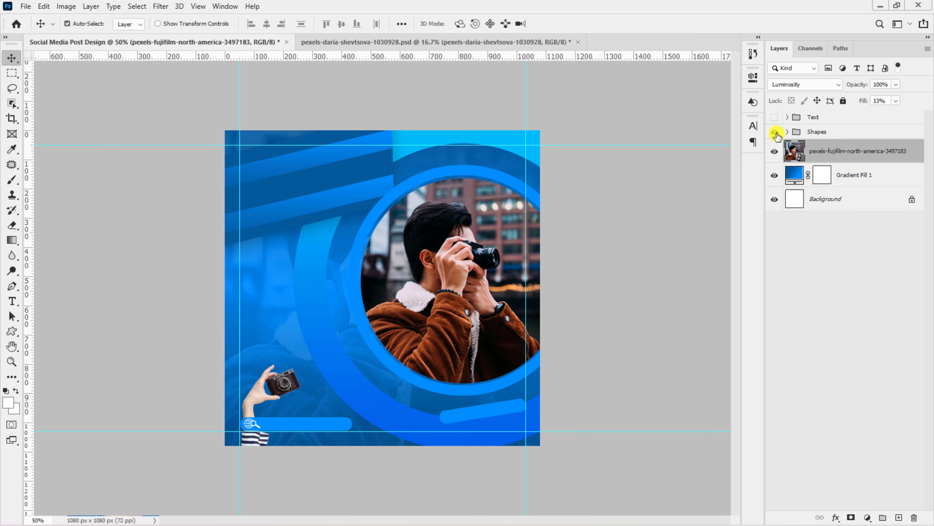
{"action": "left_click", "coordinate": [775, 117]}
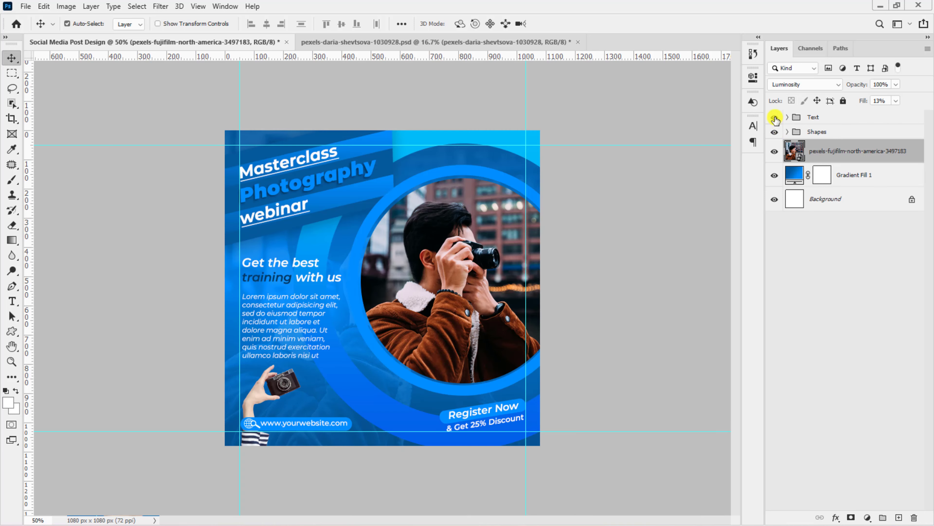
Group the full-canvas photo and Gradient Fill 1 and name the group Main Background
{"action": "left_click", "coordinate": [887, 179], "text": "shift"}
{"action": "left_click", "coordinate": [884, 515]}
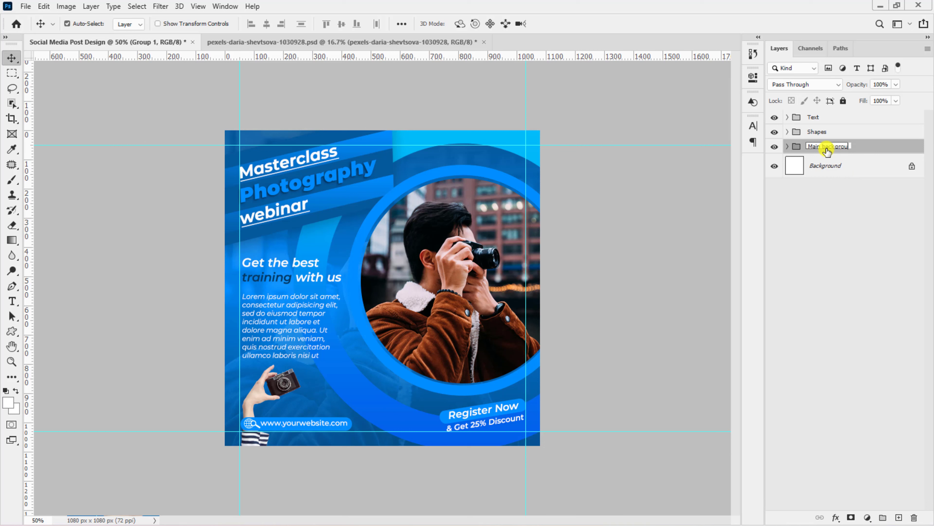
{"action": "key", "text": "Return"}
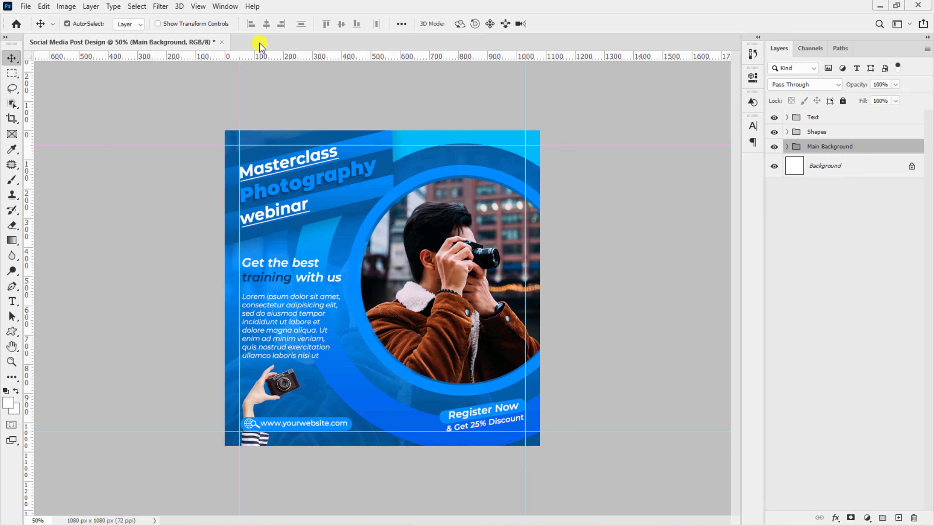
Clear all guides from the post and check the finished layout at a closer view
{"action": "left_click", "coordinate": [199, 6]}
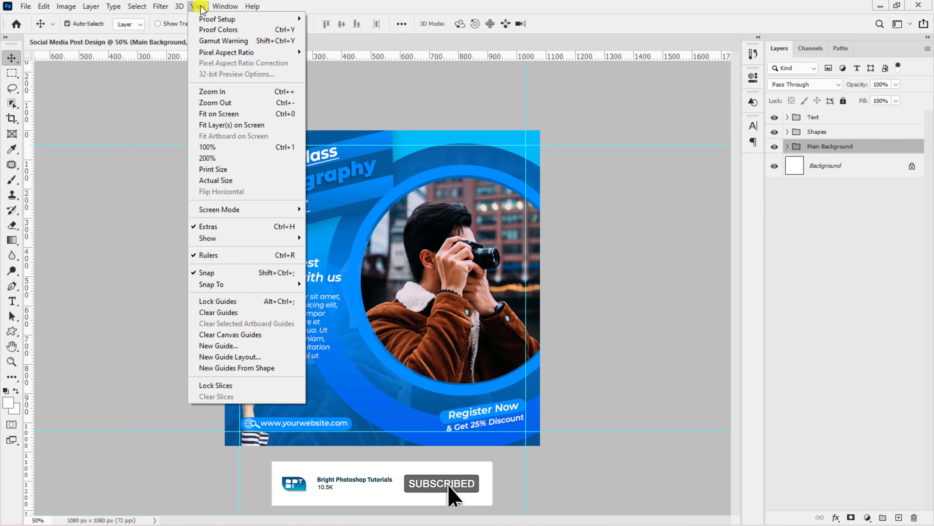
{"action": "left_click", "coordinate": [206, 313]}
{"action": "key", "text": "ctrl+plus"}
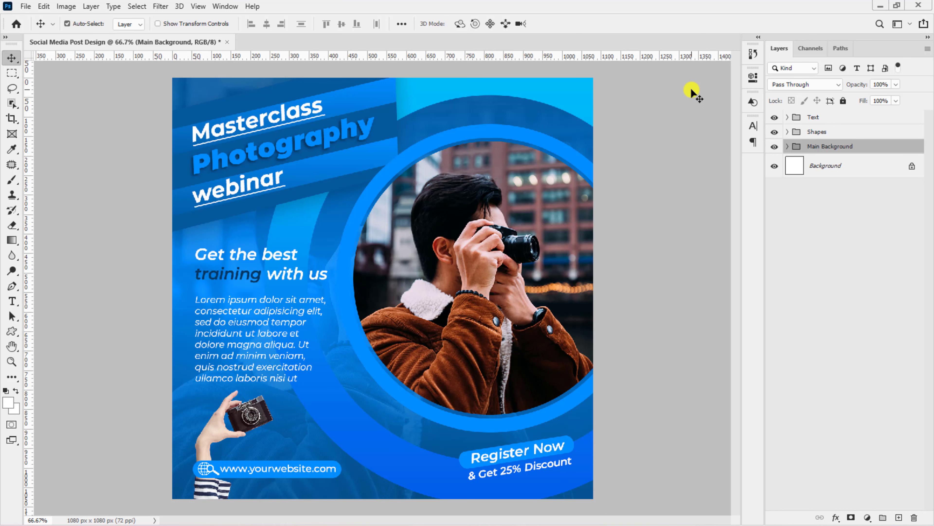
{"action": "key", "text": "ctrl+minus"}
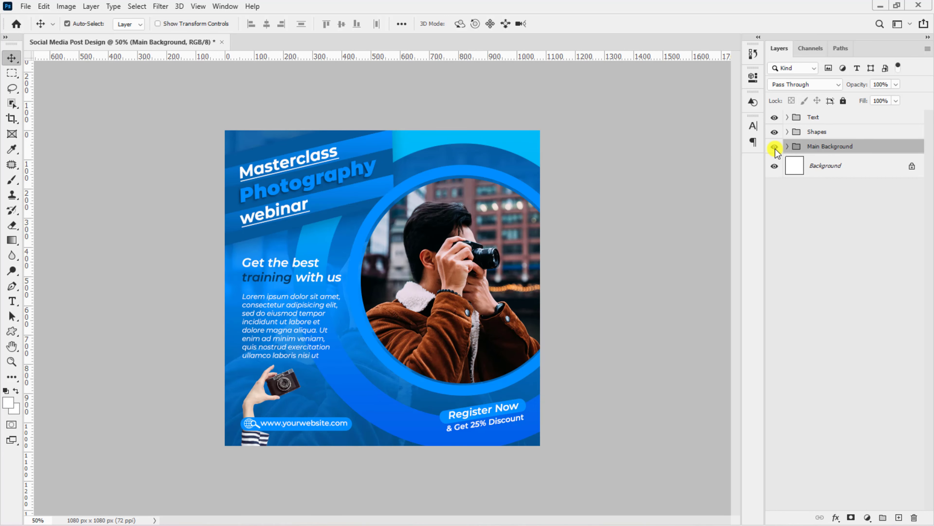